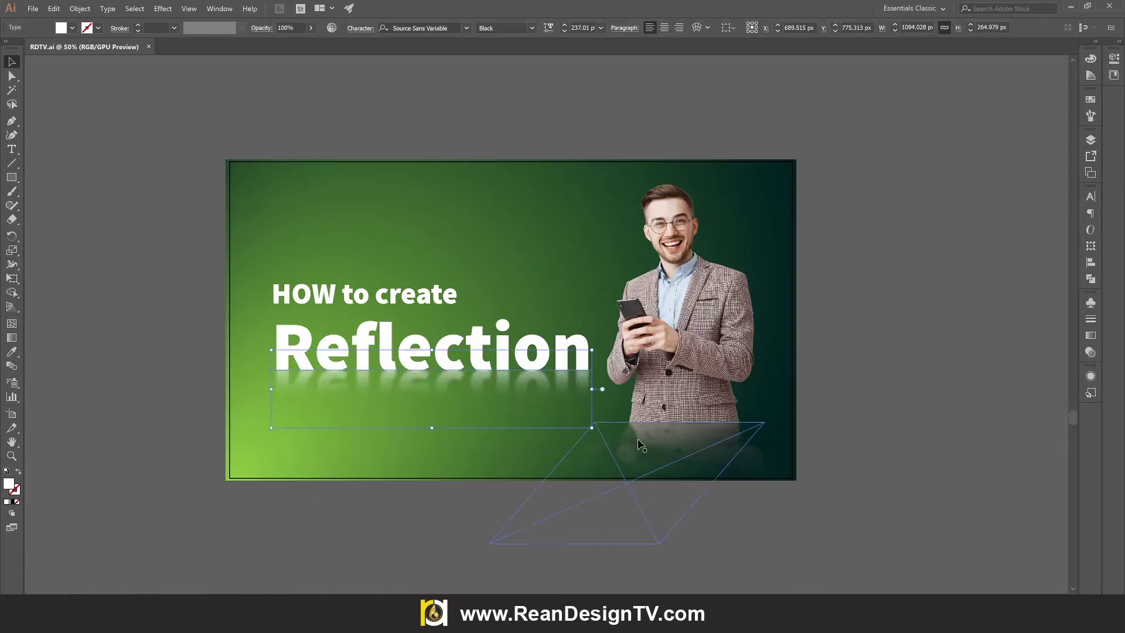
# - Select and then clear all artwork in the finished banner document
pyautogui.click(762, 480)
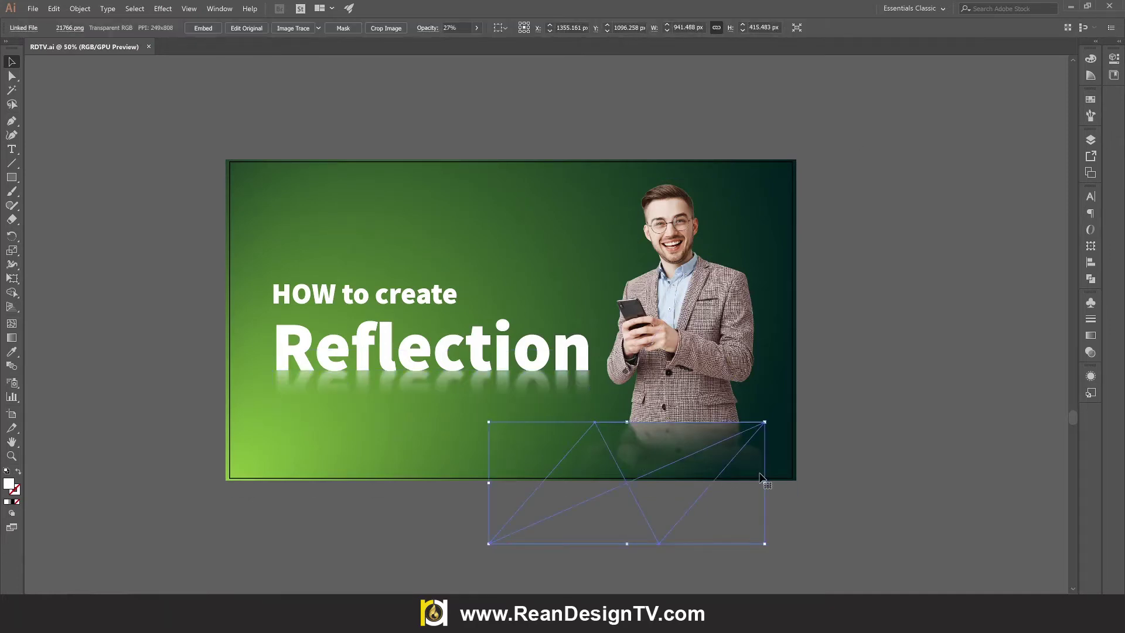
pyautogui.click(818, 497)
pyautogui.click(784, 510)
pyautogui.click(975, 463)
pyautogui.hotkey('ctrl', 'a')
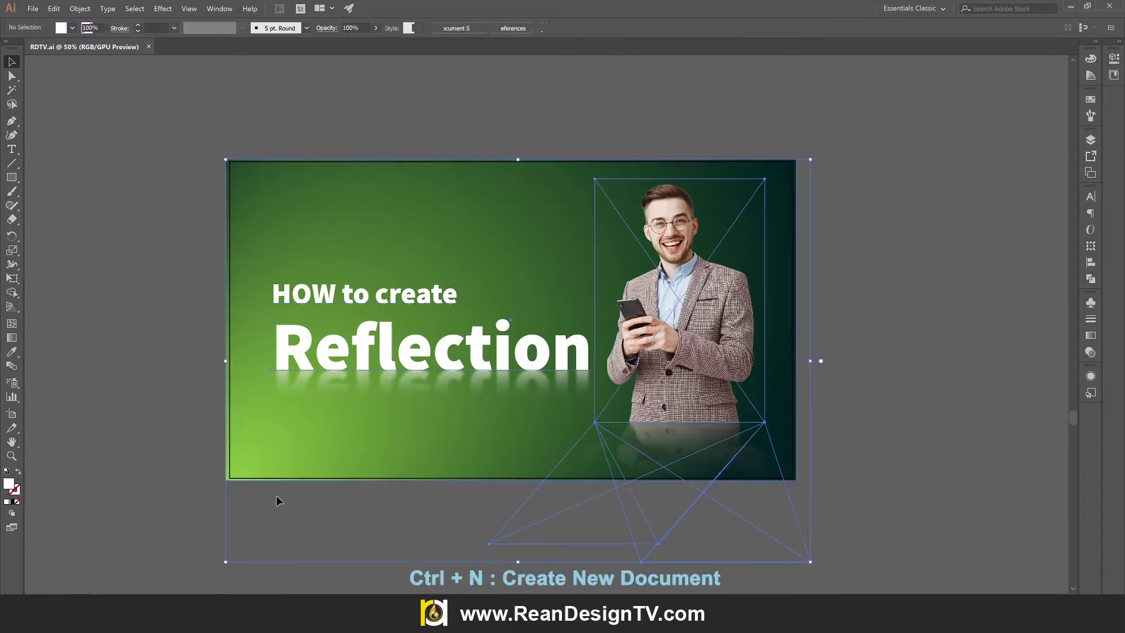
pyautogui.click(954, 318)
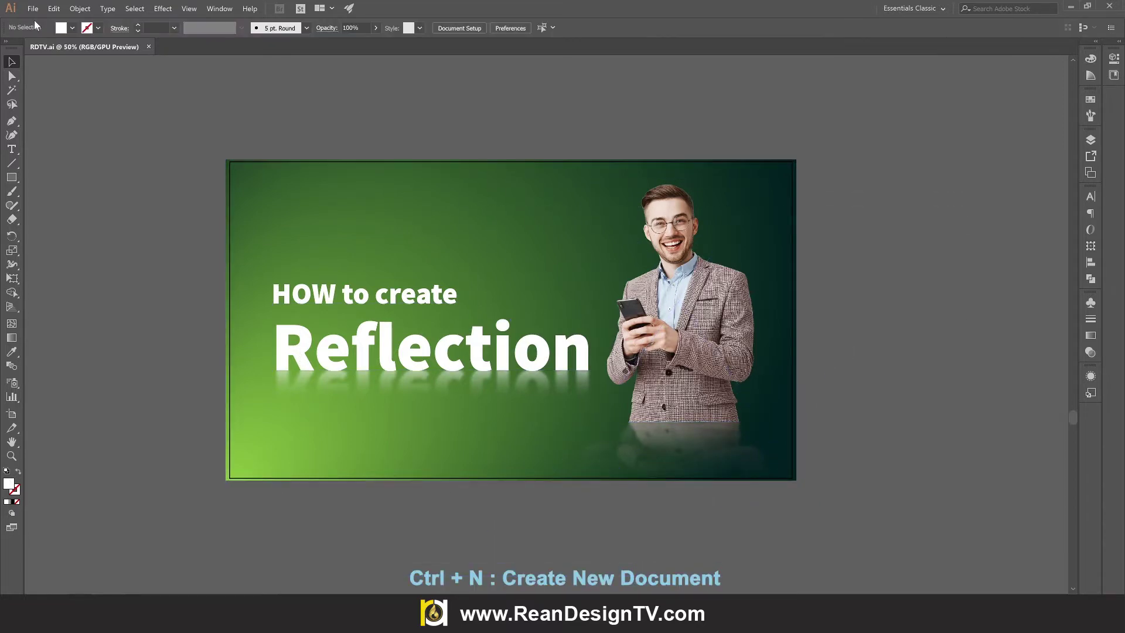
# - Create a new blank document 1920 px wide
pyautogui.click(33, 8)
pyautogui.click(56, 22)
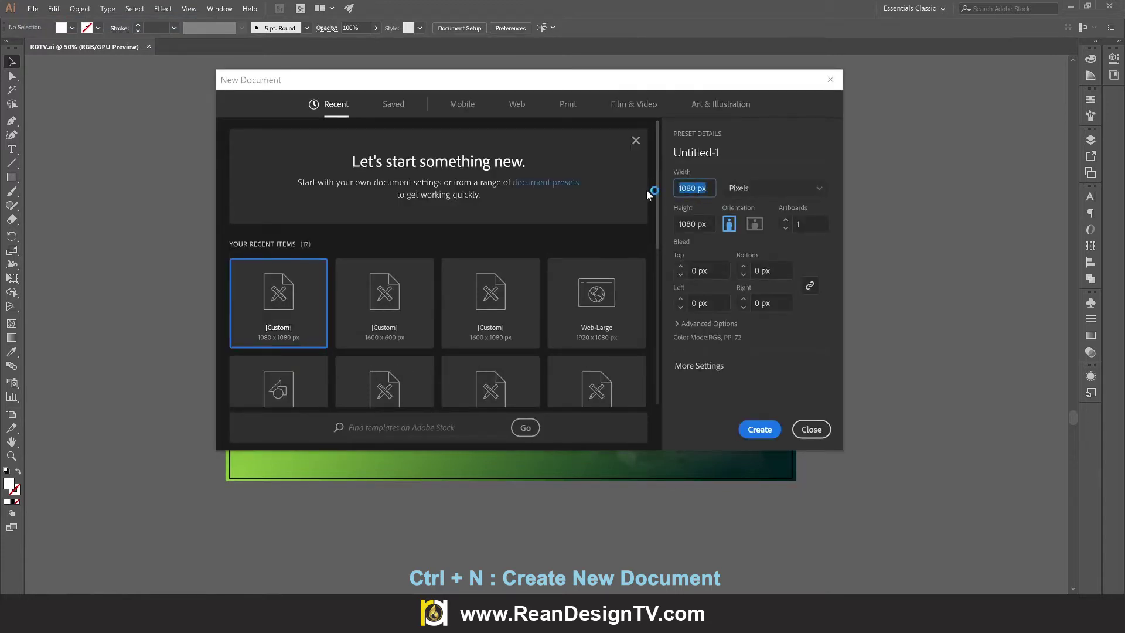
pyautogui.write('1920')
pyautogui.press('Tab')
pyautogui.click(758, 436)
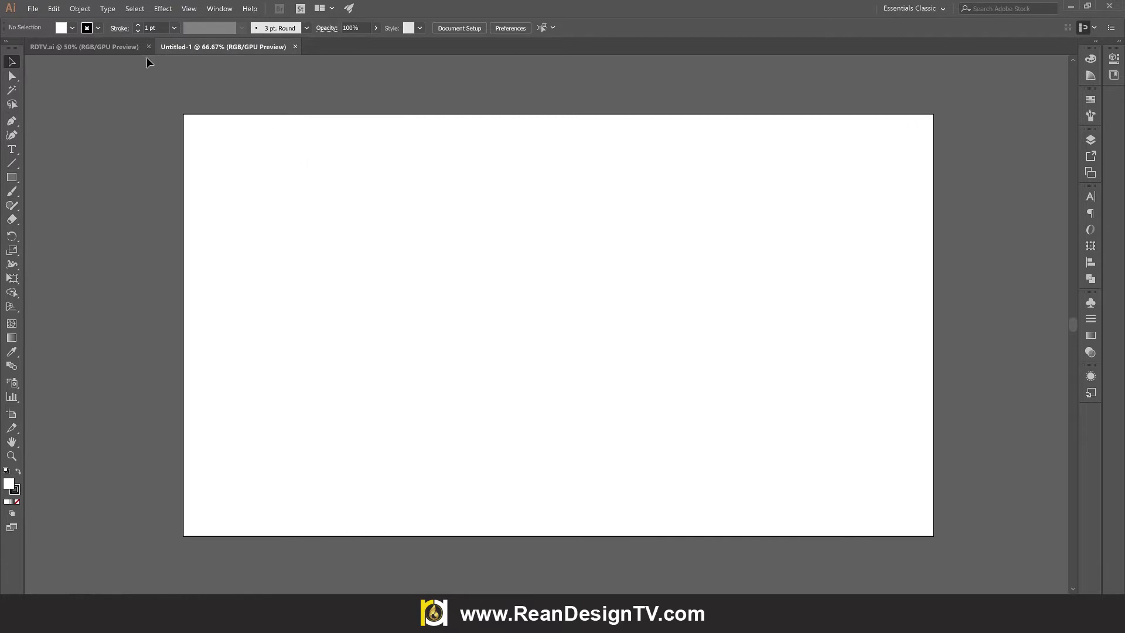
# - Copy the banner's green background and man photo onto the new document's artboard
pyautogui.click(83, 46)
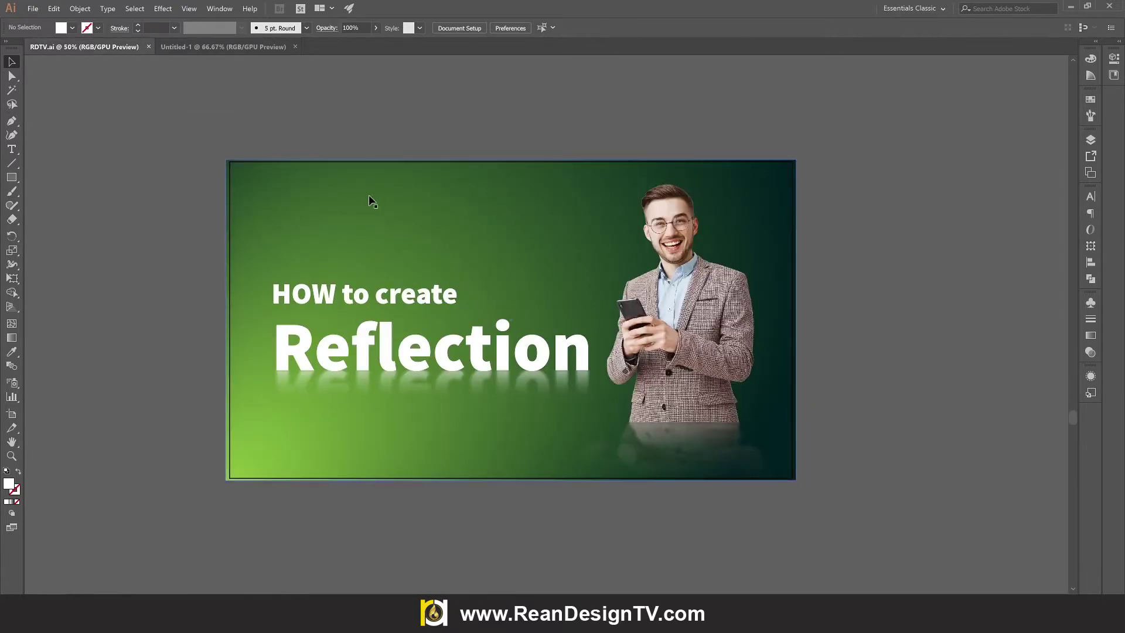
pyautogui.click(304, 194)
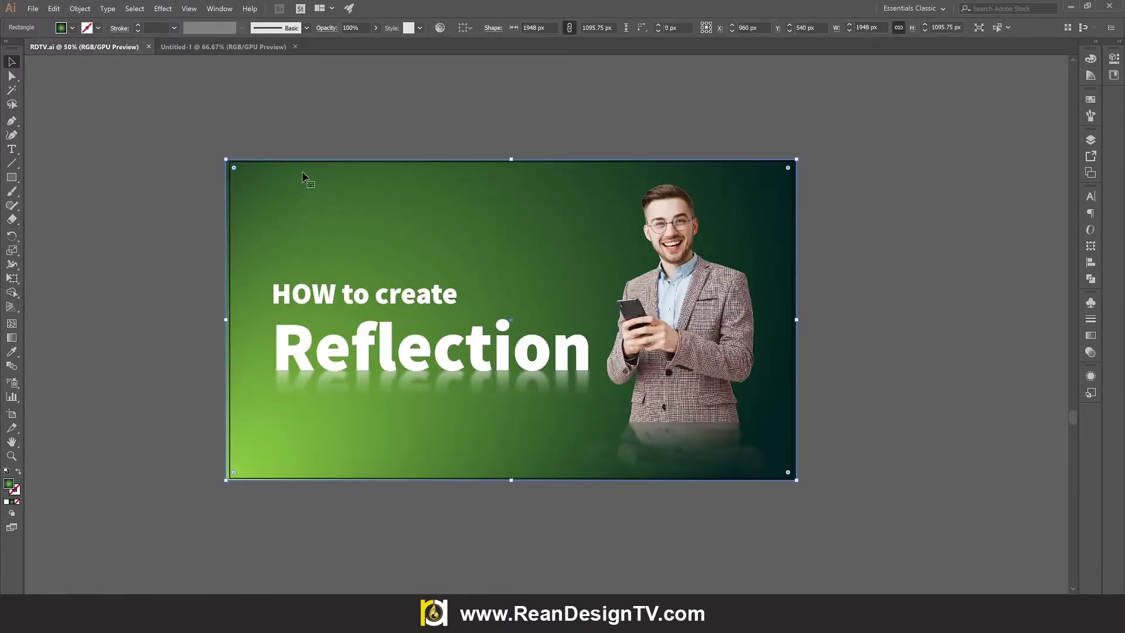
pyautogui.click(354, 125)
pyautogui.hotkey('ctrl', 'a')
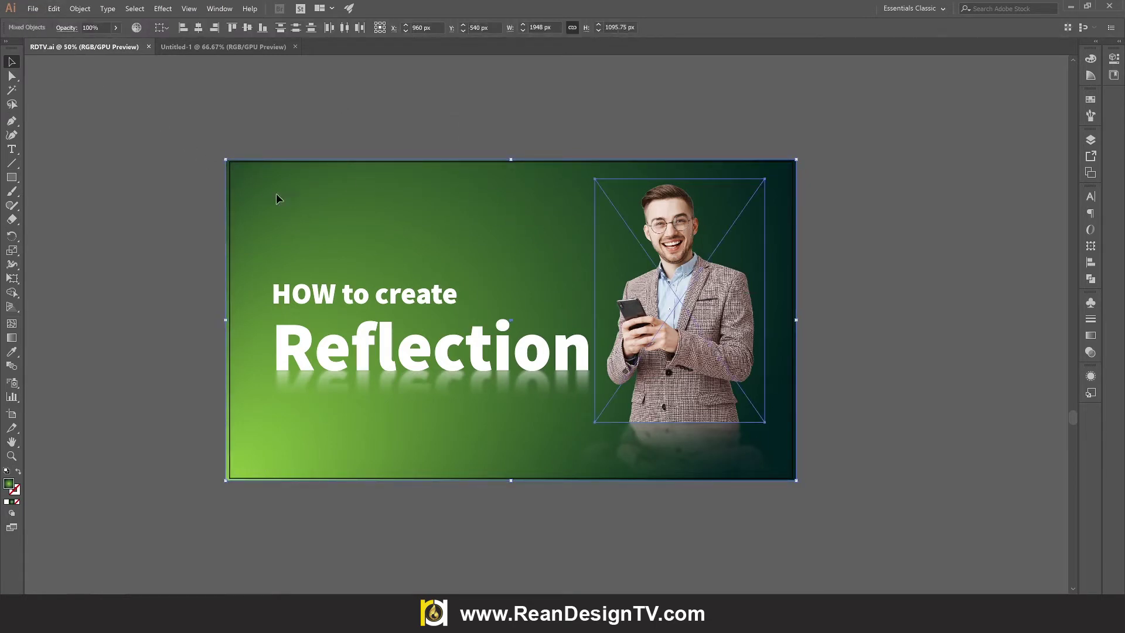
pyautogui.moveTo(277, 195); pyautogui.dragTo(305, 231)
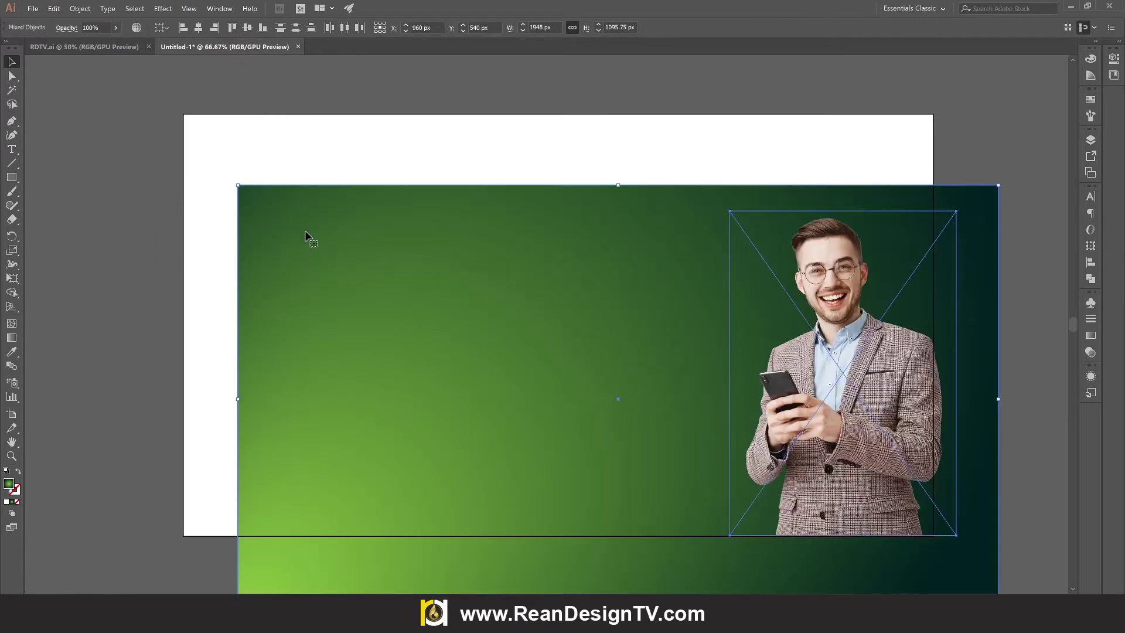
pyautogui.hotkey('ctrl', '-')
pyautogui.moveTo(306, 232); pyautogui.dragTo(212, 121)
pyautogui.click(808, 360)
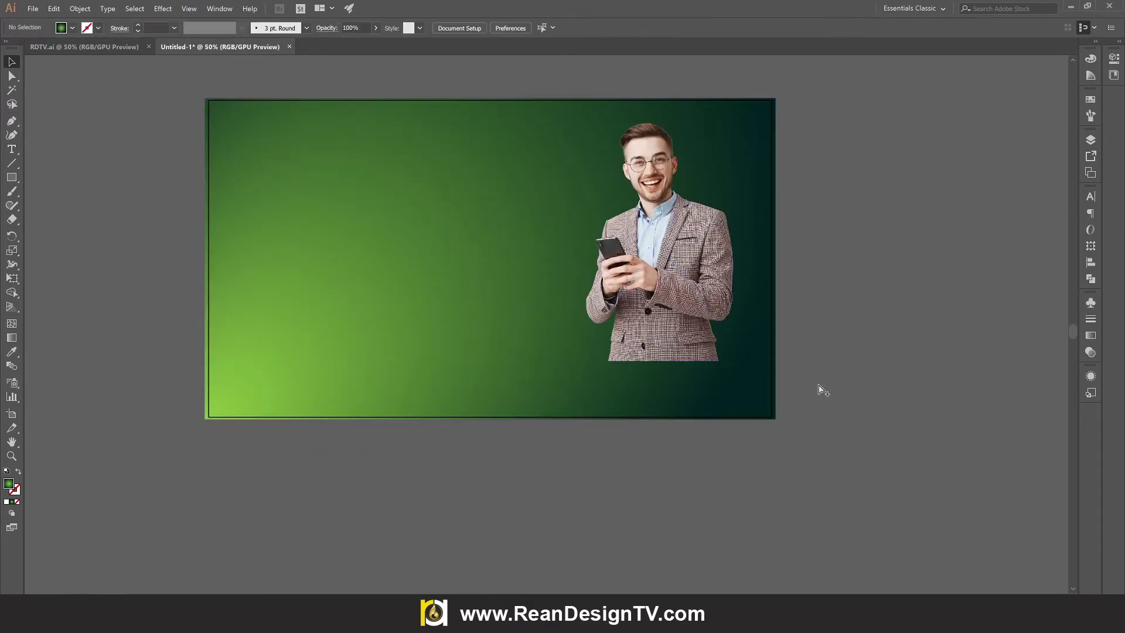
# - Reflect the man photo across the horizontal axis as an upside-down copy
pyautogui.moveTo(842, 398); pyautogui.dragTo(740, 412)
pyautogui.moveTo(582, 312)
pyautogui.mouseDown()
pyautogui.moveTo(876, 311)
pyautogui.moveTo(557, 302)
pyautogui.moveTo(707, 287)
pyautogui.moveTo(664, 281)
pyautogui.moveTo(641, 364)
pyautogui.moveTo(637, 271)
pyautogui.mouseUp()
pyautogui.rightClick(328, 160)
pyautogui.moveTo(363, 241)
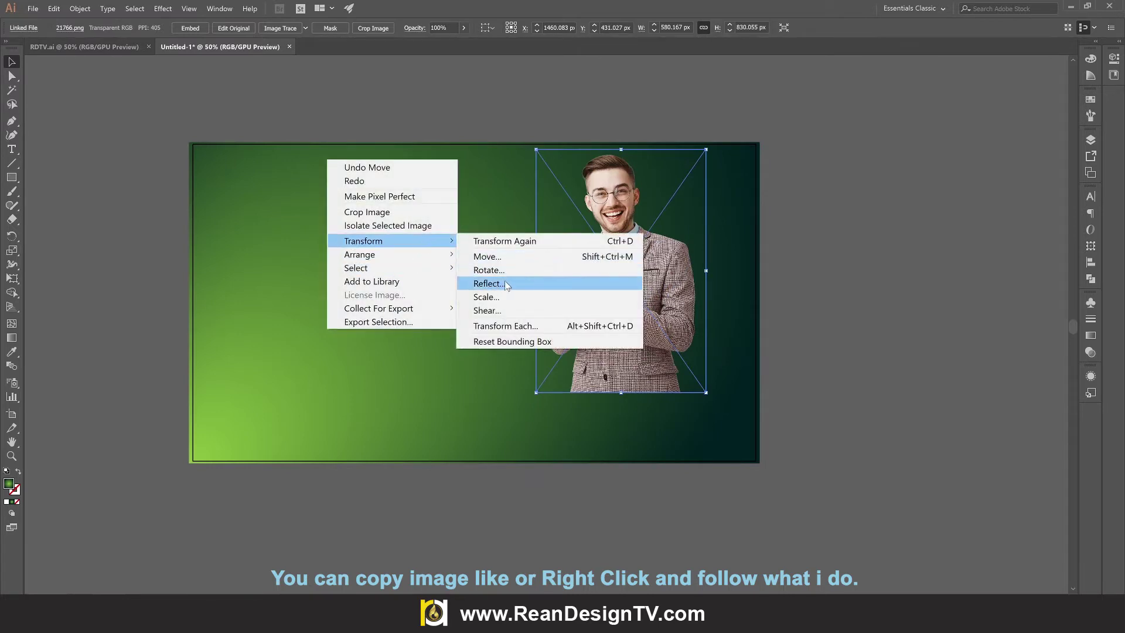
pyautogui.click(512, 285)
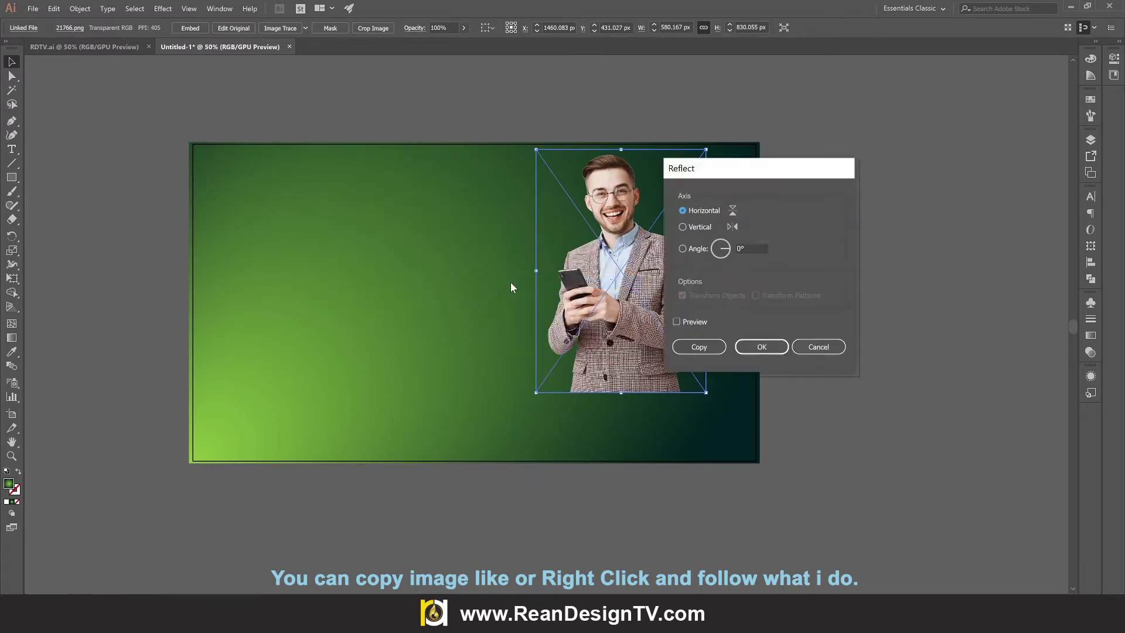
pyautogui.moveTo(740, 177); pyautogui.dragTo(834, 176)
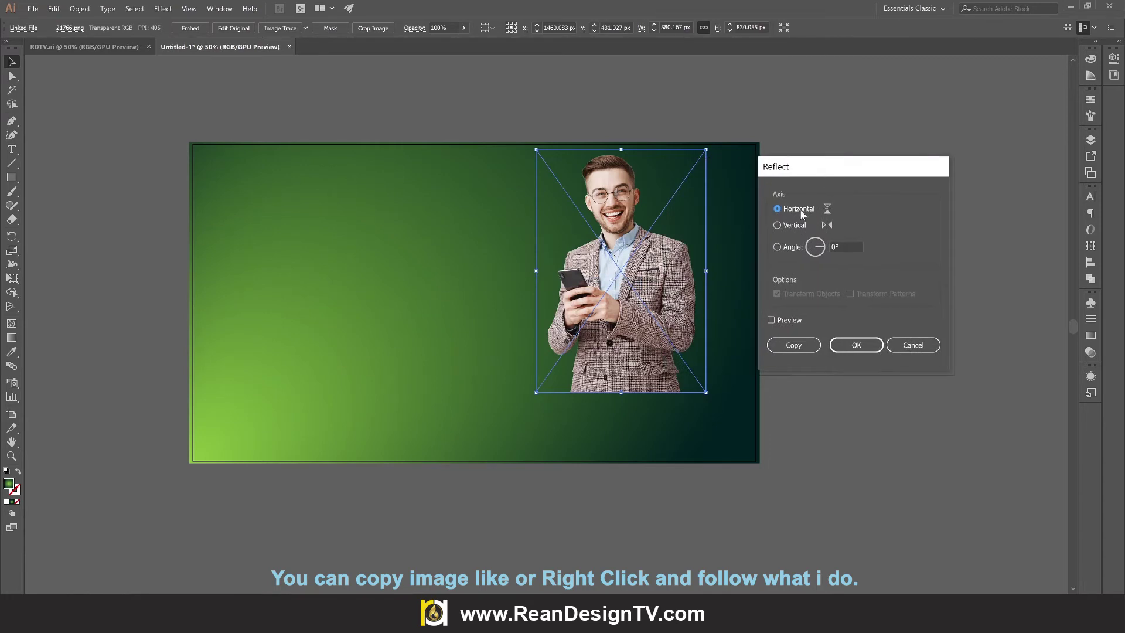
pyautogui.click(770, 320)
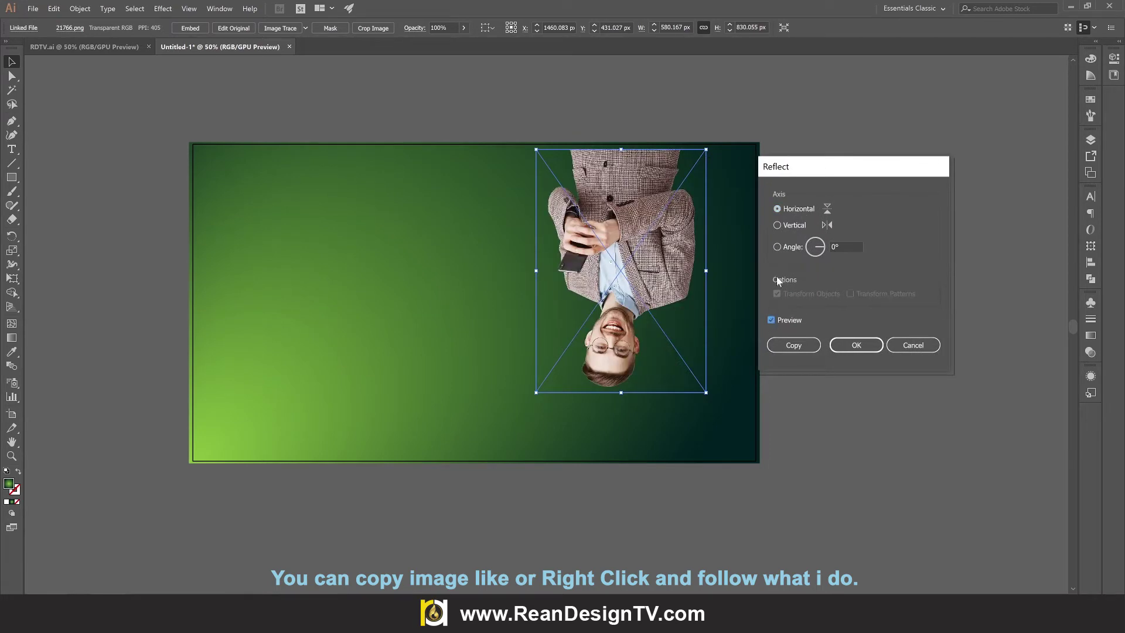
pyautogui.click(779, 225)
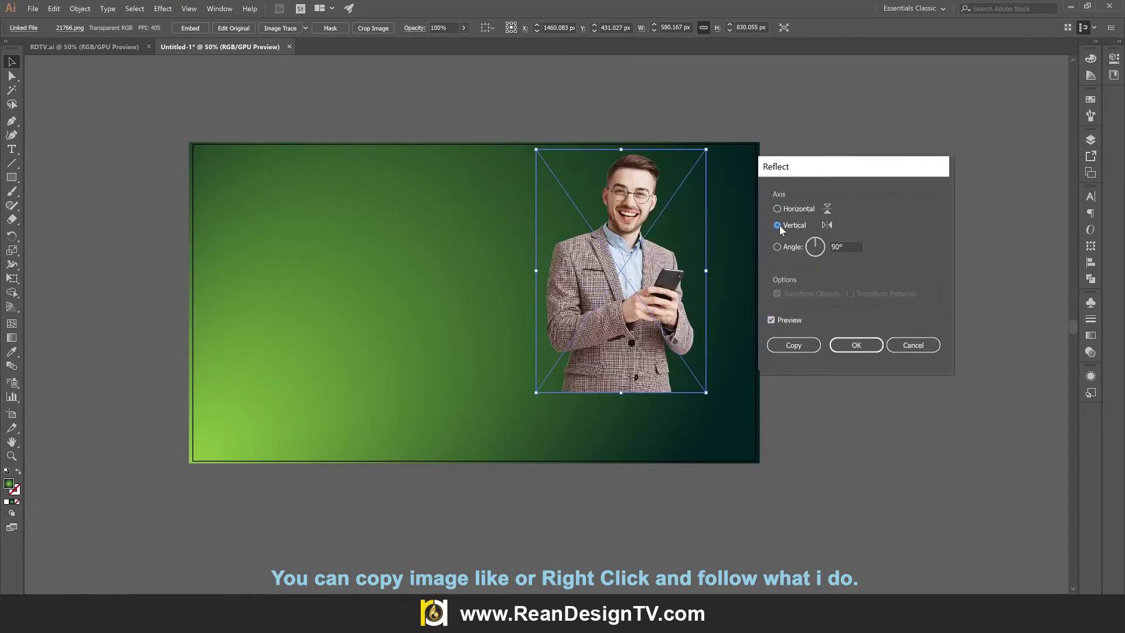
pyautogui.click(785, 209)
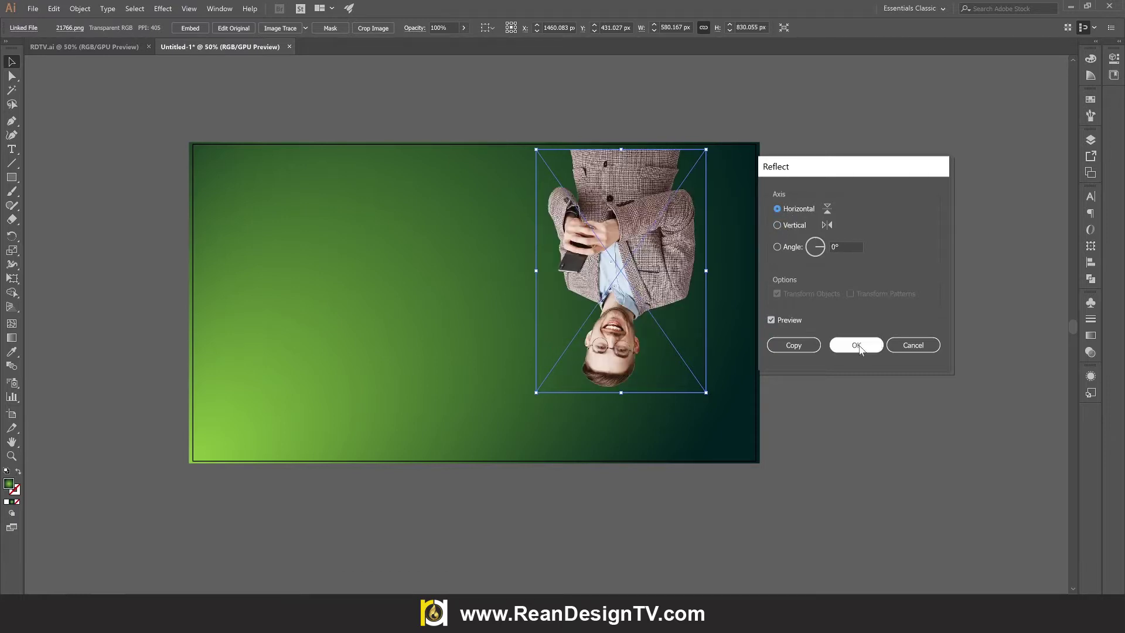
pyautogui.click(793, 345)
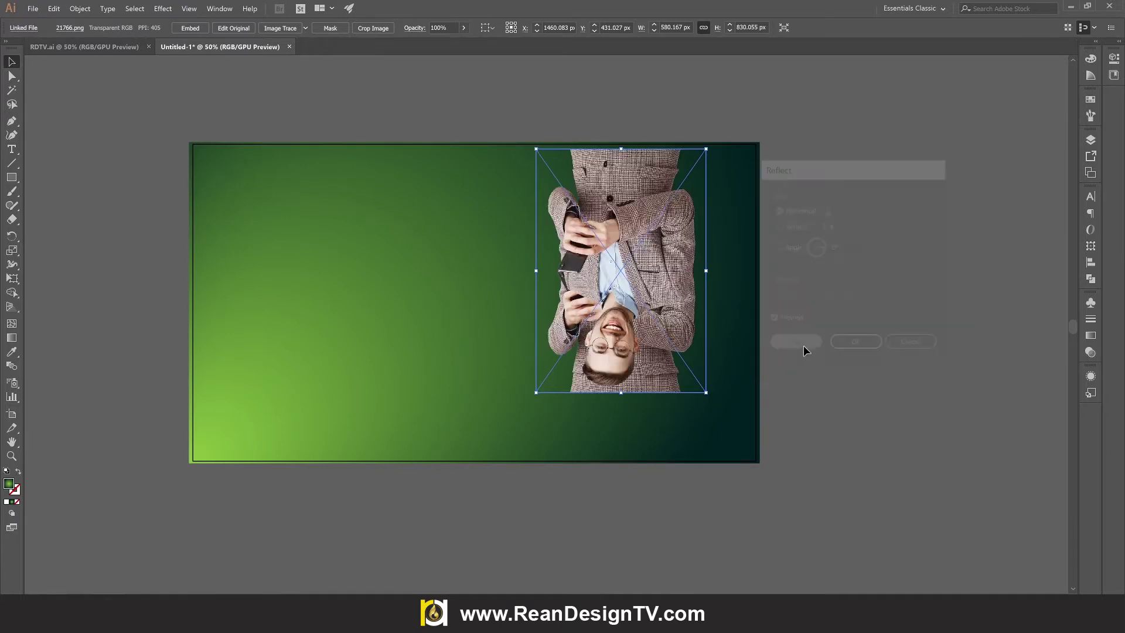
# - Move the flipped copy straight down below the man and shorten it from the bottom
pyautogui.click(824, 338)
pyautogui.moveTo(632, 174); pyautogui.dragTo(637, 441)
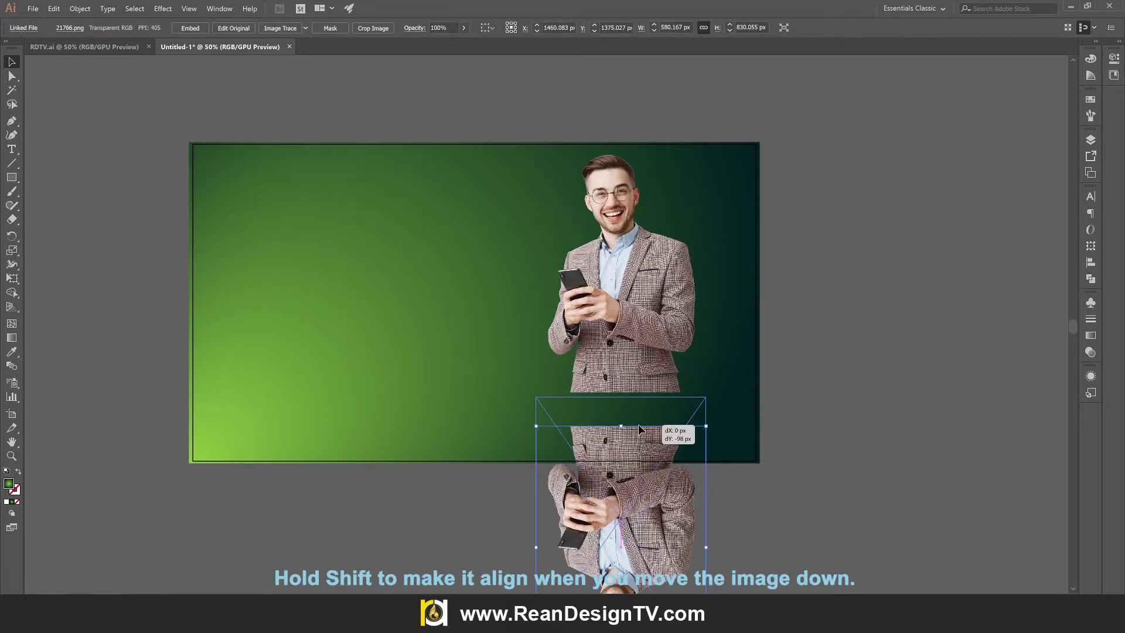
pyautogui.moveTo(637, 441); pyautogui.dragTo(638, 418)
pyautogui.scroll(-3, 834, 433)
pyautogui.moveTo(621, 522); pyautogui.dragTo(621, 455)
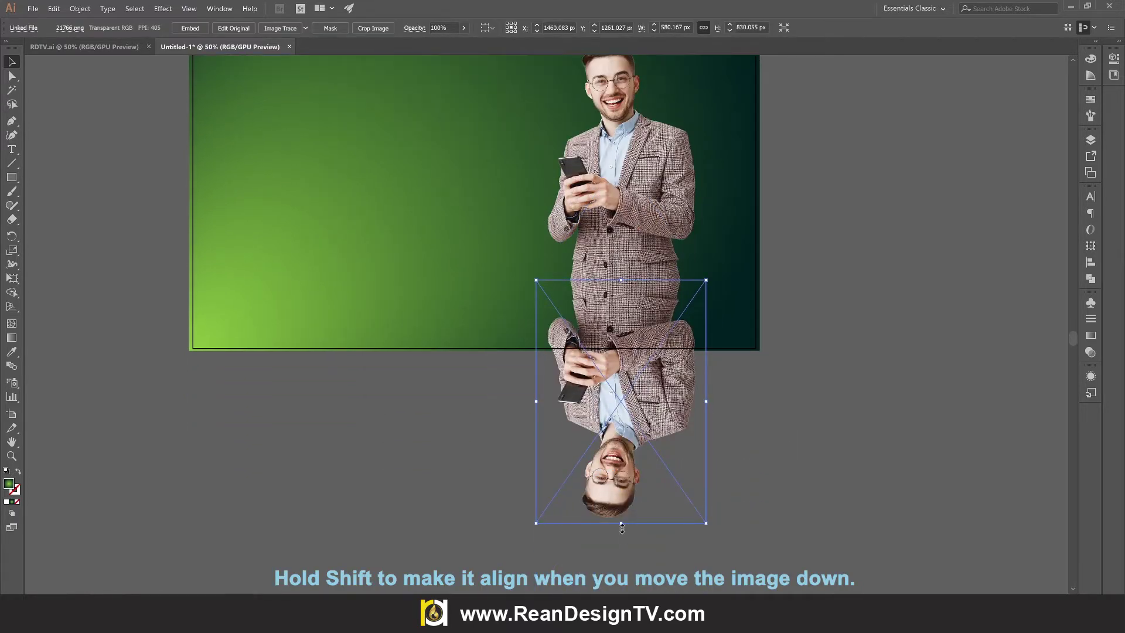
pyautogui.scroll(2, 768, 485)
pyautogui.click(779, 489)
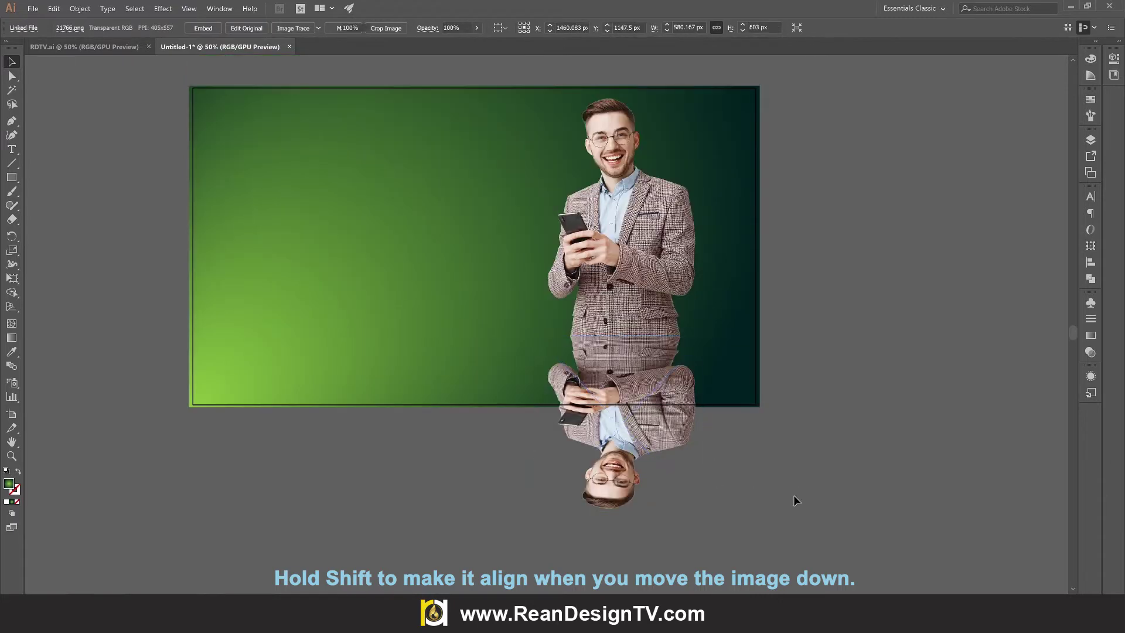
pyautogui.scroll(1, 711, 450)
pyautogui.click(691, 445)
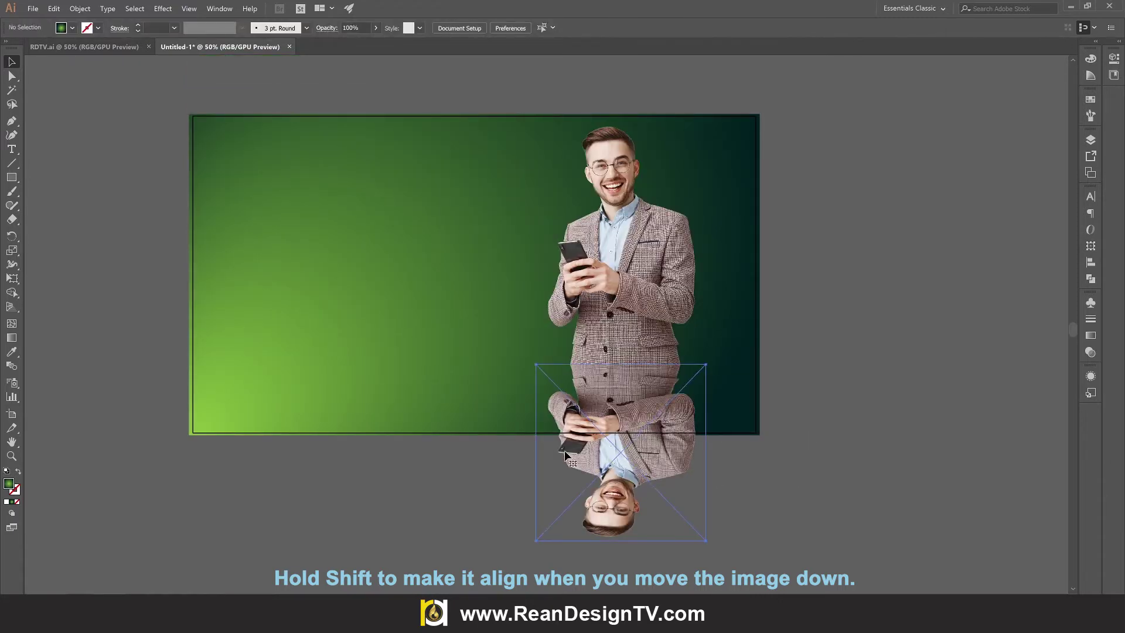
# - Draw a rectangle over the flipped copy filled with the white-to-black gradient swatch
pyautogui.click(12, 177)
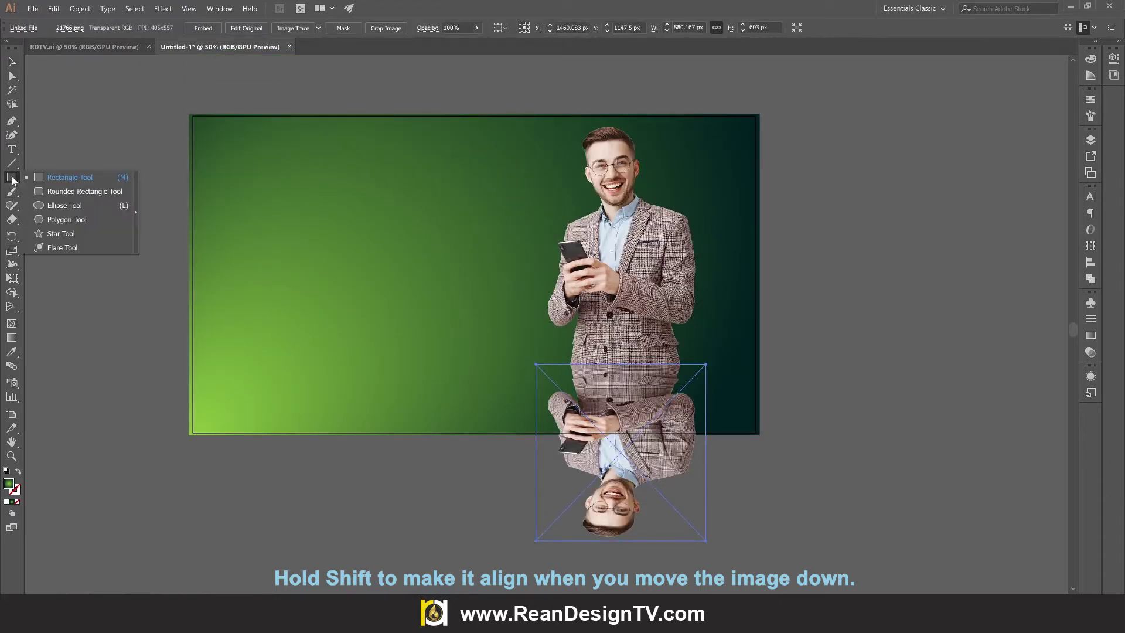
pyautogui.click(79, 176)
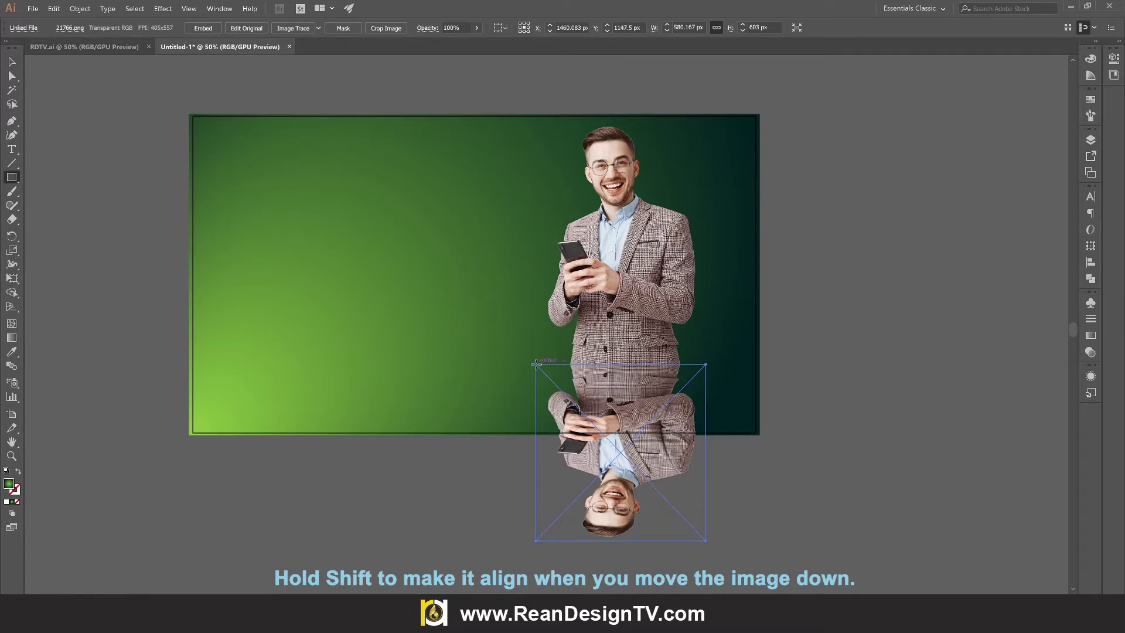
pyautogui.moveTo(536, 364); pyautogui.dragTo(703, 543)
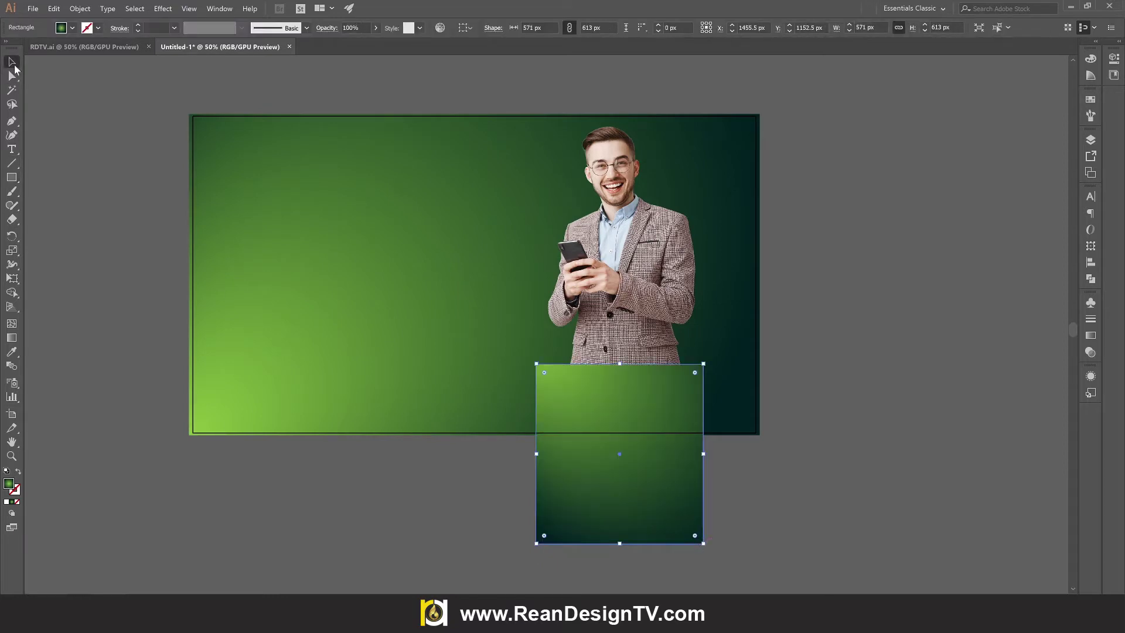
pyautogui.click(72, 27)
pyautogui.click(14, 72)
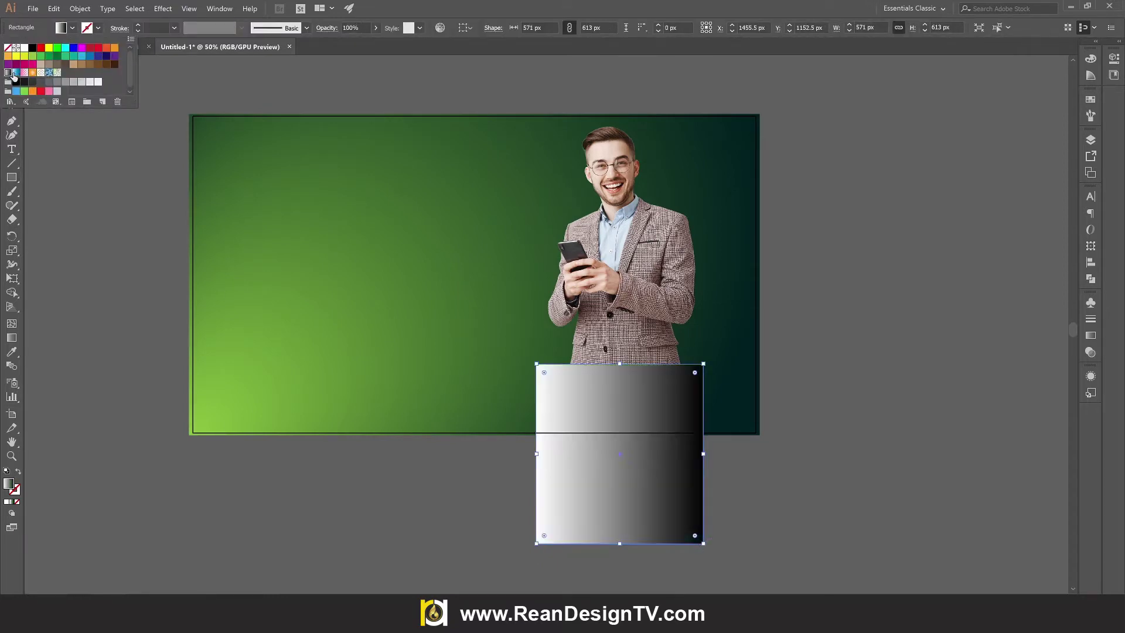
pyautogui.click(670, 471)
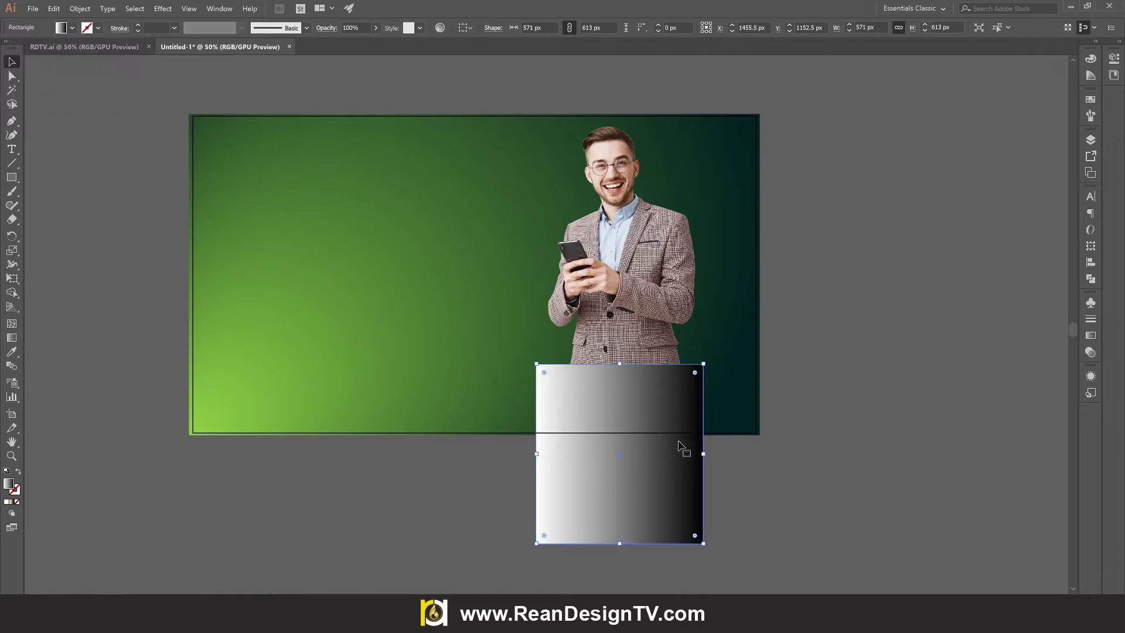
# - Confirm the gradient stops as white 255/255/255 and black 0/0/0
pyautogui.click(1091, 336)
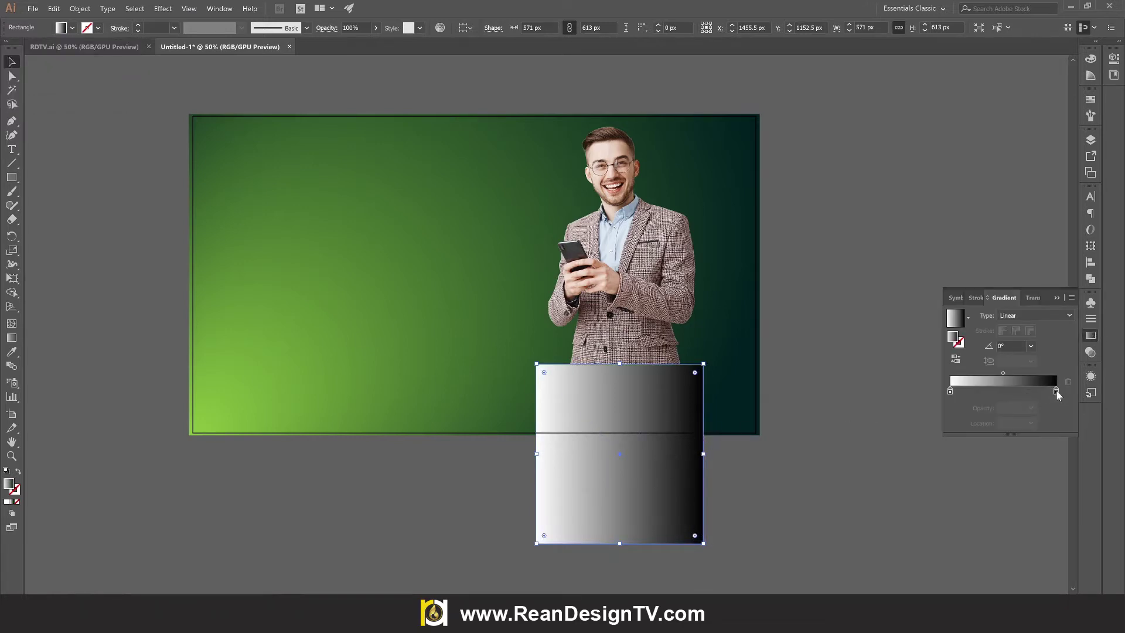
pyautogui.click(1056, 390)
pyautogui.doubleClick(1055, 391)
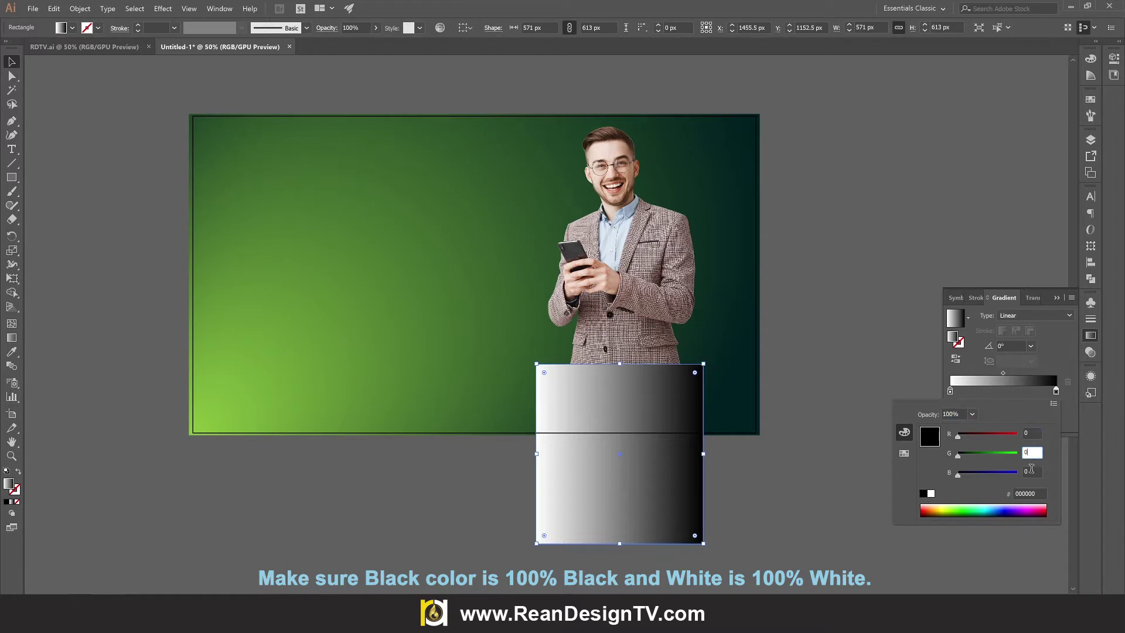
pyautogui.click(976, 398)
pyautogui.doubleClick(949, 391)
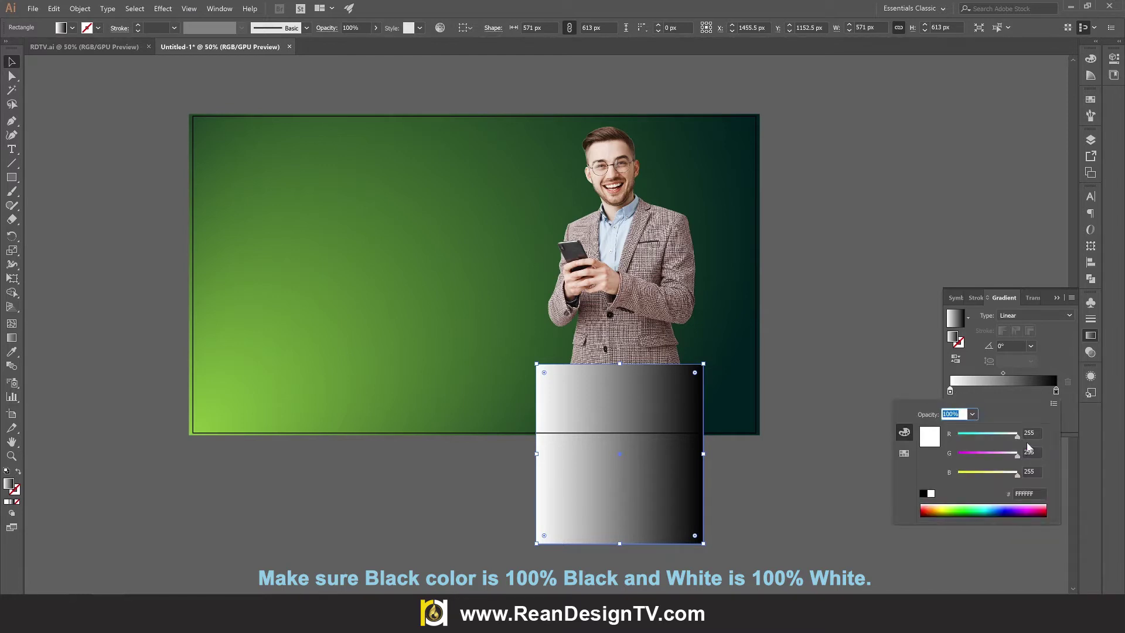
pyautogui.click(1034, 434)
pyautogui.press('Tab')
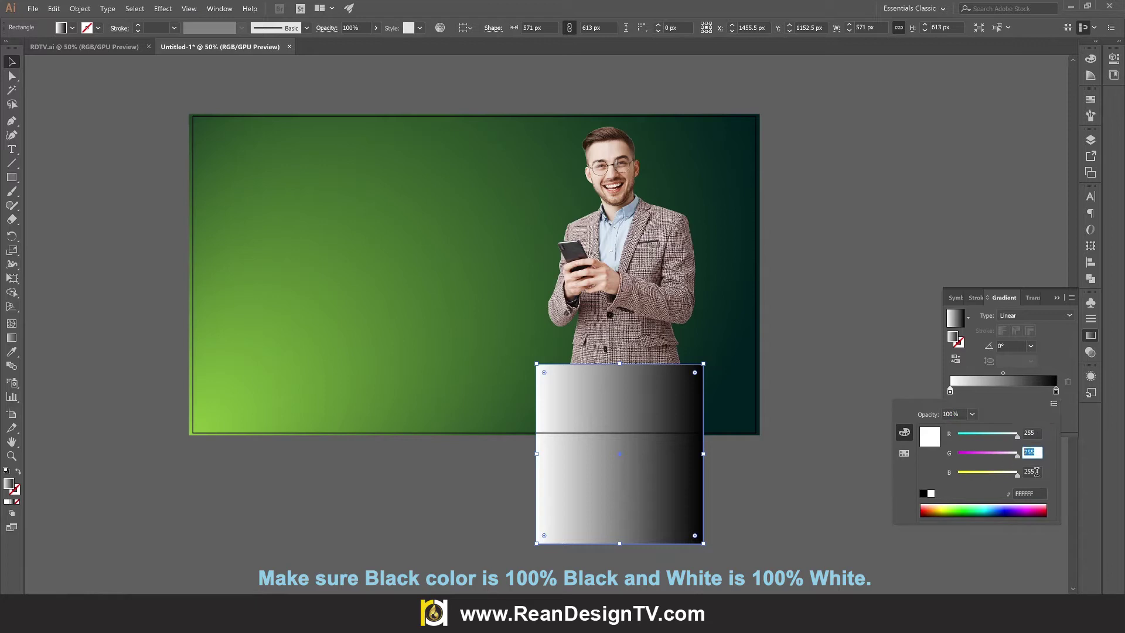
pyautogui.click(1036, 472)
pyautogui.click(909, 388)
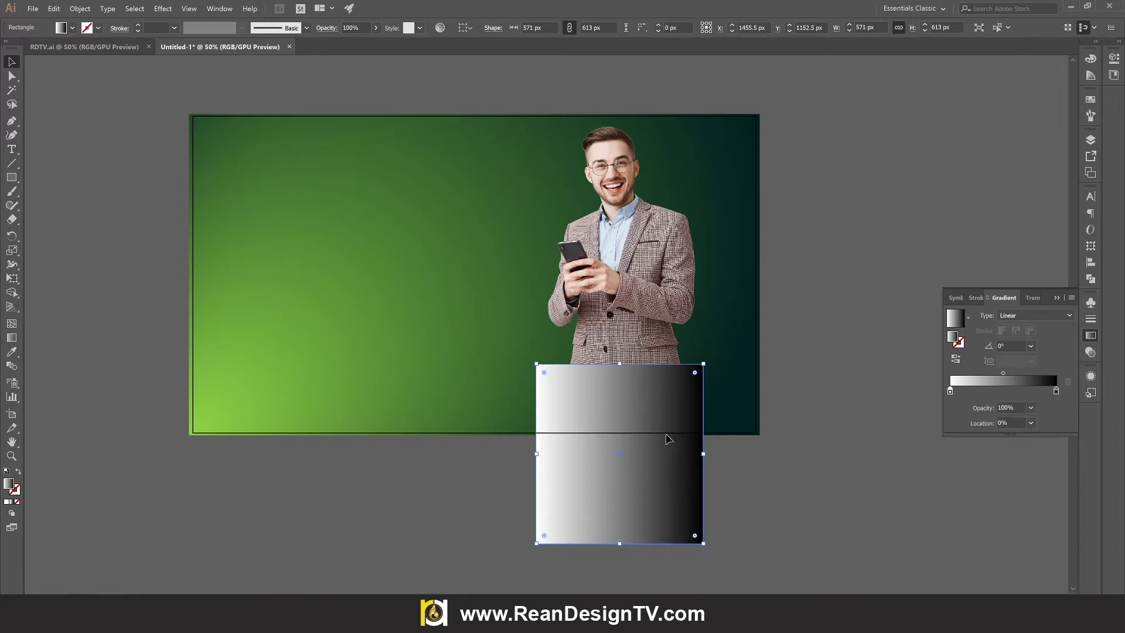
pyautogui.press('g')
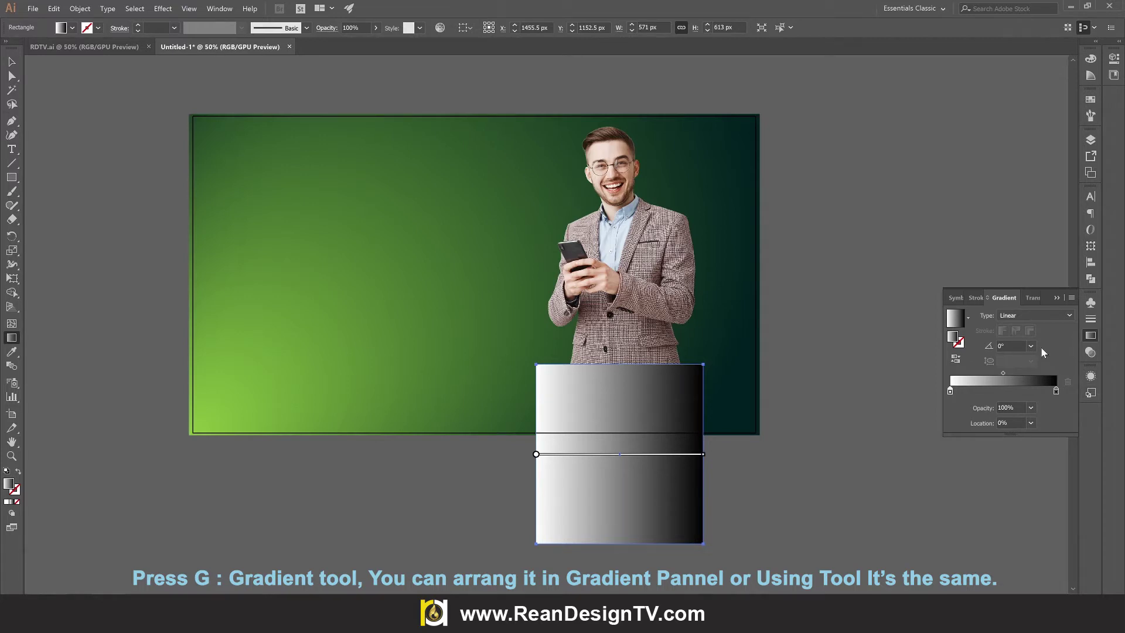
# - Make the gradient vertical at -90° with white at the top fading to black
pyautogui.click(1030, 347)
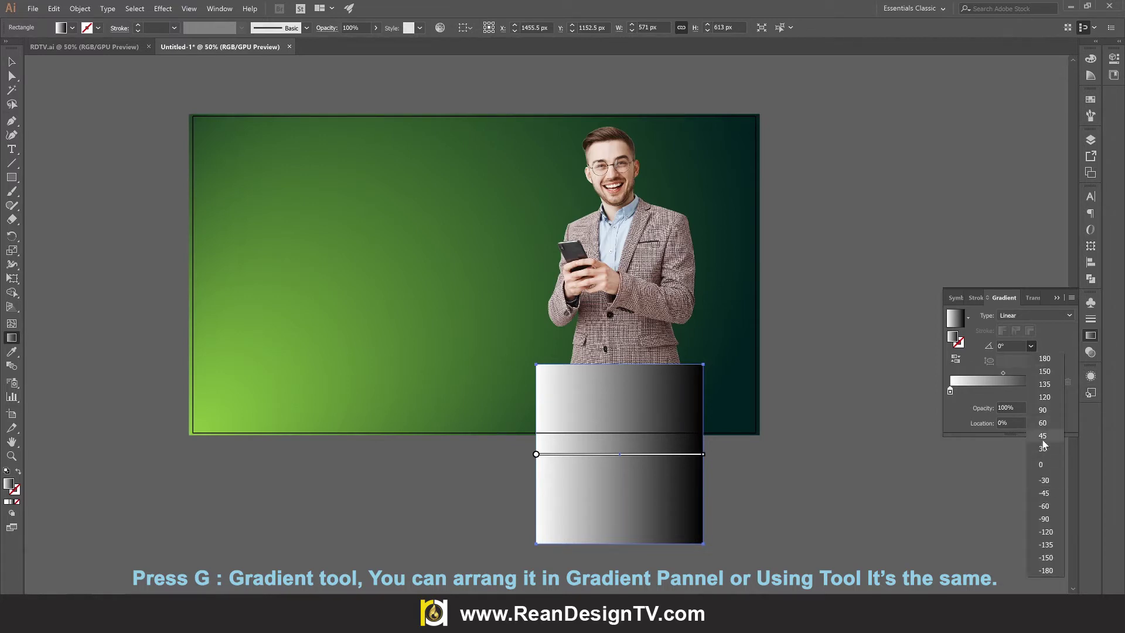
pyautogui.click(1050, 410)
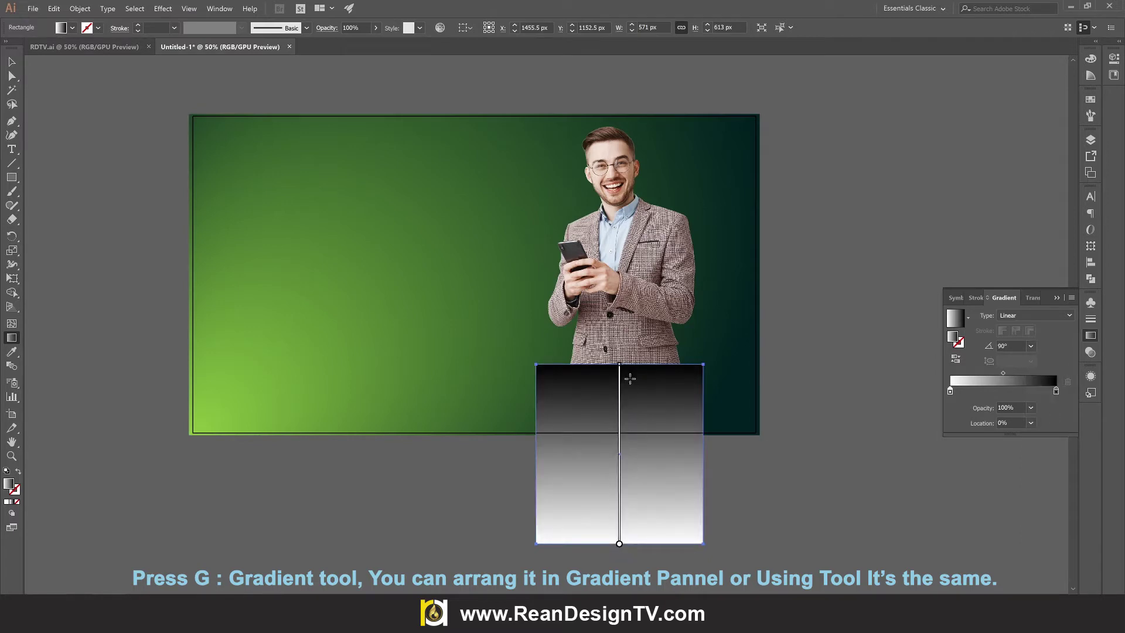
pyautogui.moveTo(620, 357); pyautogui.dragTo(686, 370)
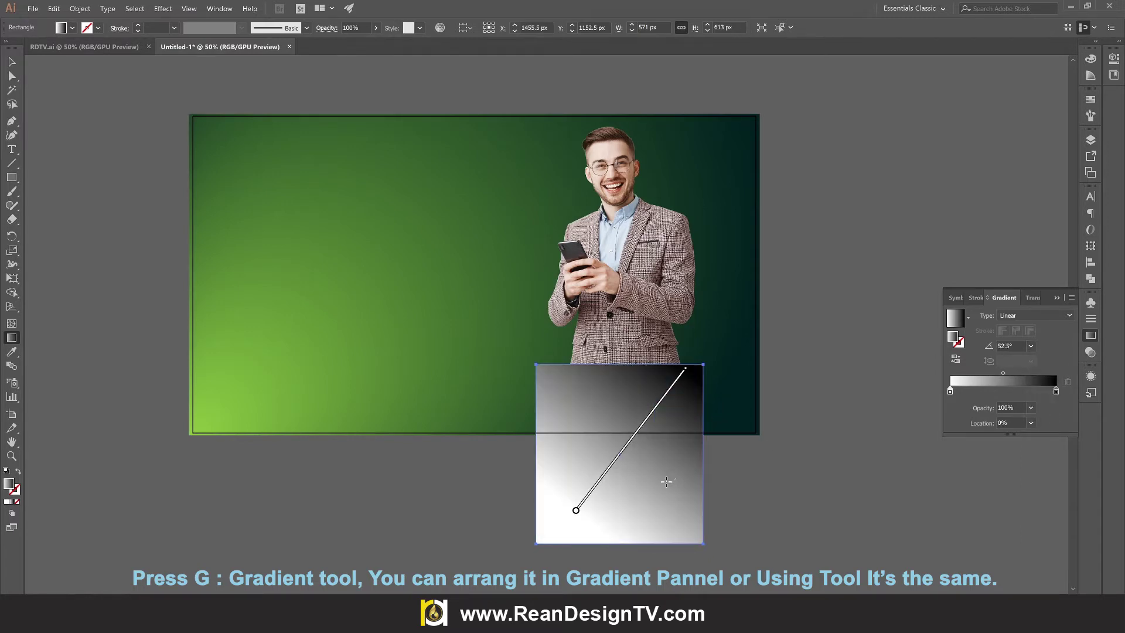
pyautogui.hotkey('ctrl', 'z')
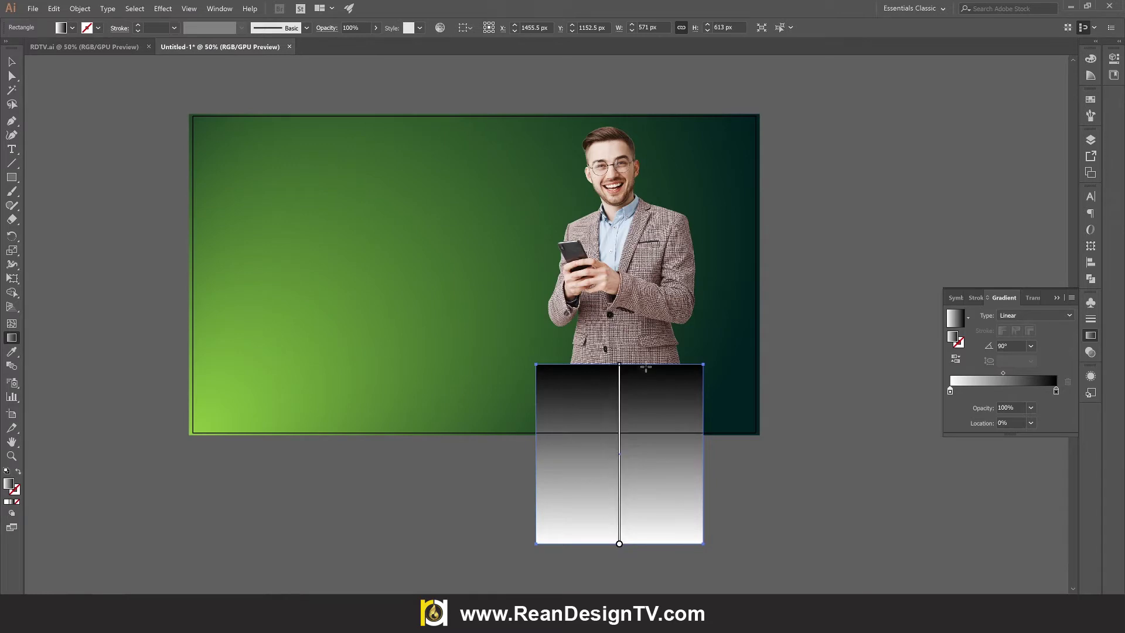
pyautogui.moveTo(645, 367); pyautogui.dragTo(649, 546)
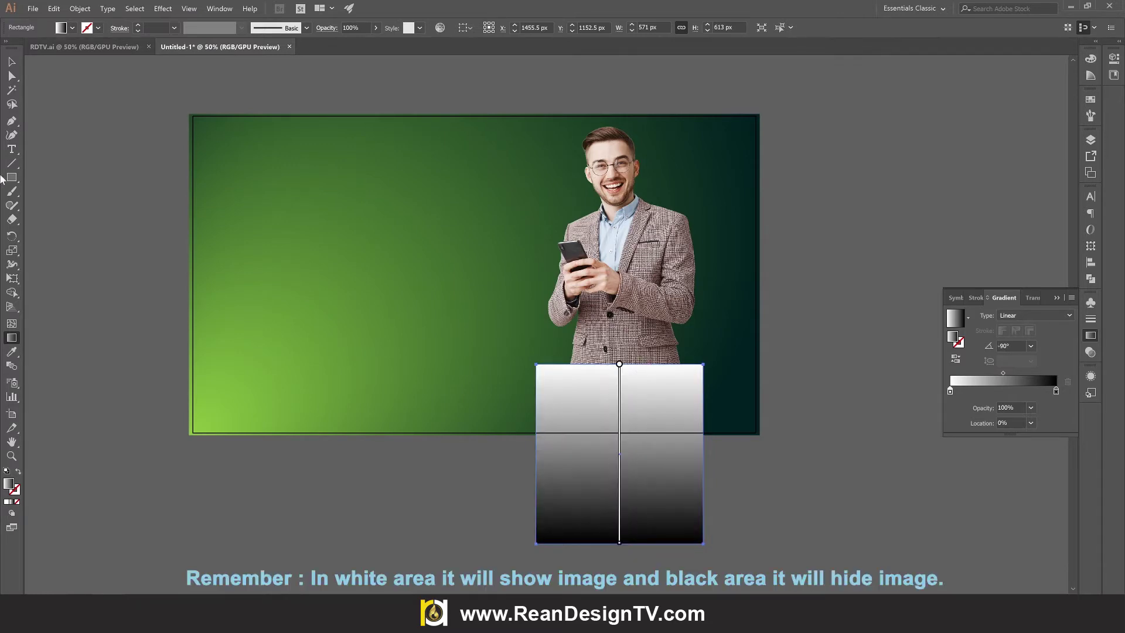
pyautogui.click(12, 75)
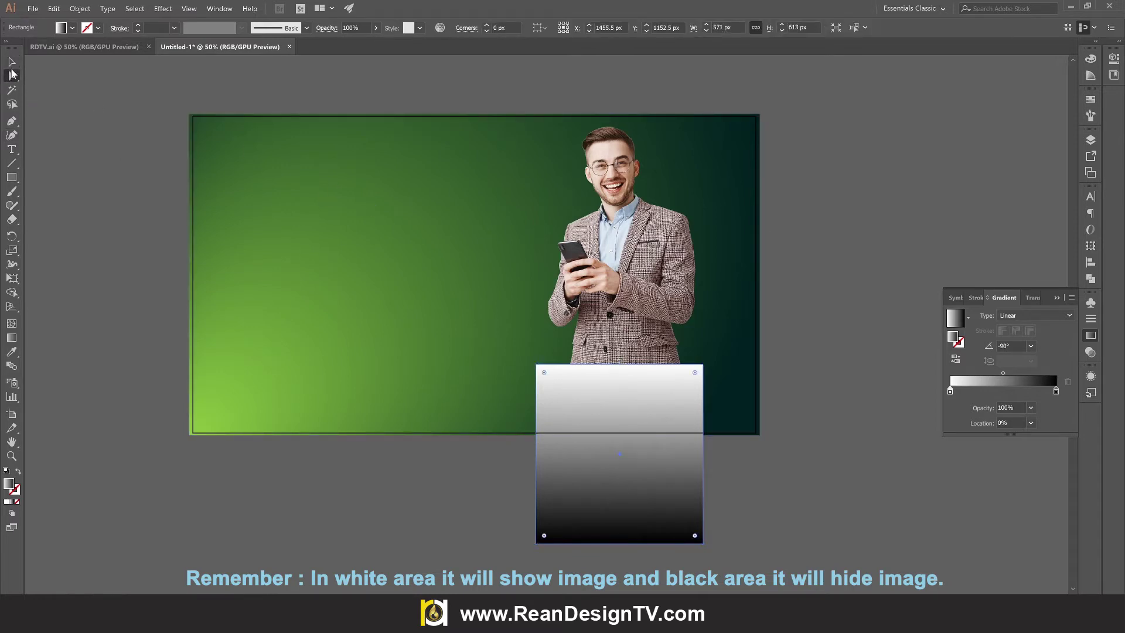
# - Align the gradient rectangle over the flipped photo and select both objects
pyautogui.click(12, 61)
pyautogui.scroll(-3, 828, 467)
pyautogui.click(829, 468)
pyautogui.click(633, 451)
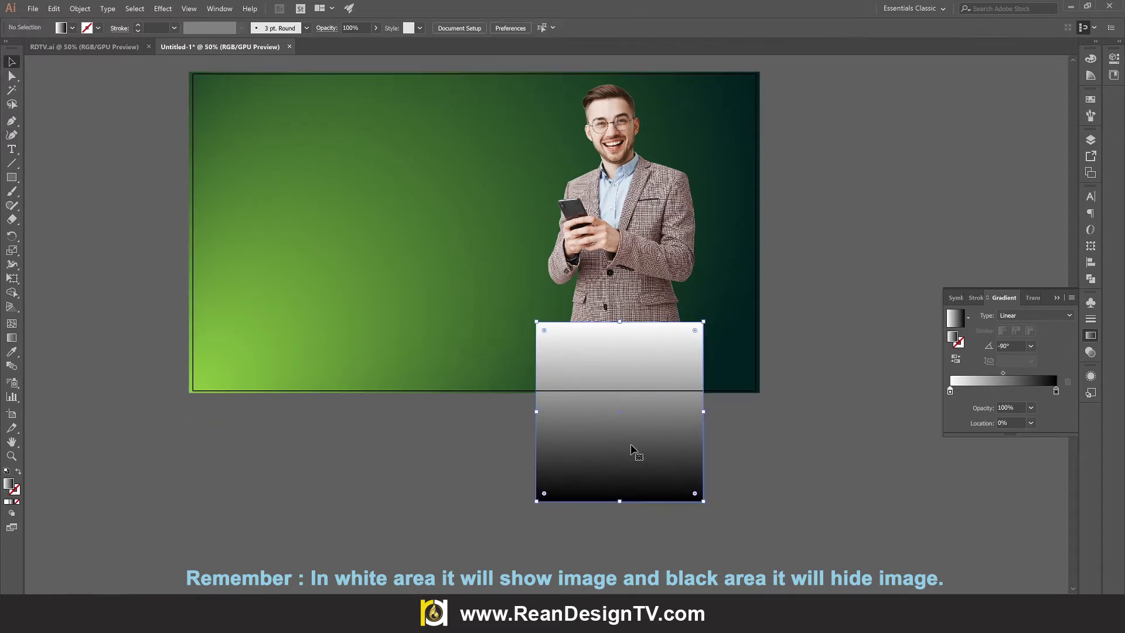
pyautogui.click(781, 446)
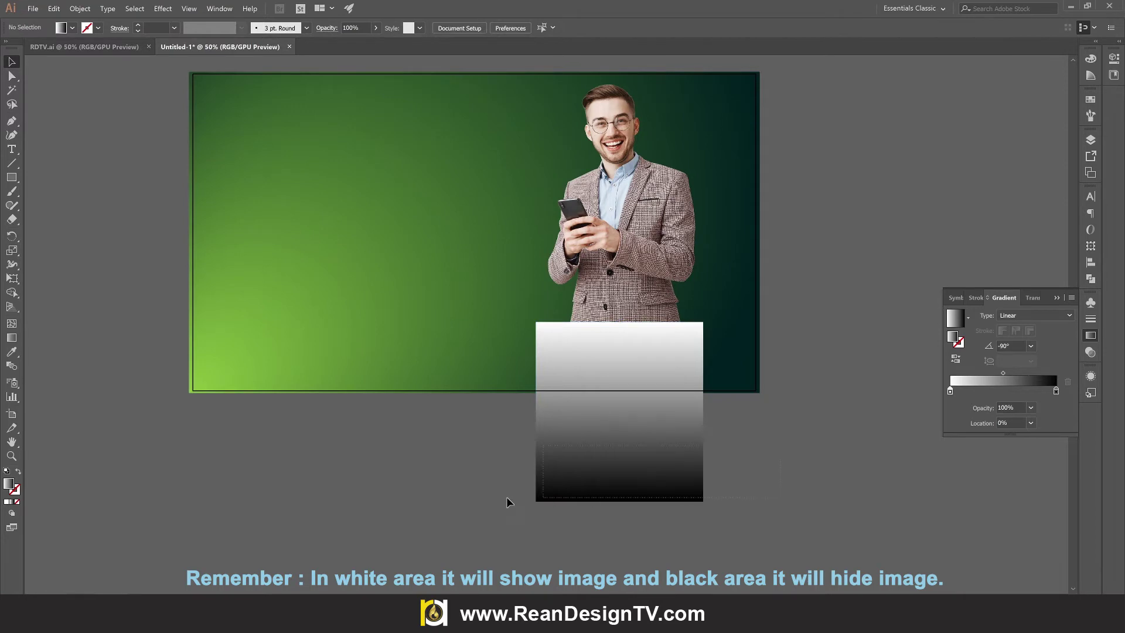
pyautogui.moveTo(507, 498); pyautogui.dragTo(504, 498)
pyautogui.moveTo(852, 507)
pyautogui.mouseDown()
pyautogui.moveTo(608, 426)
pyautogui.moveTo(680, 430)
pyautogui.mouseUp()
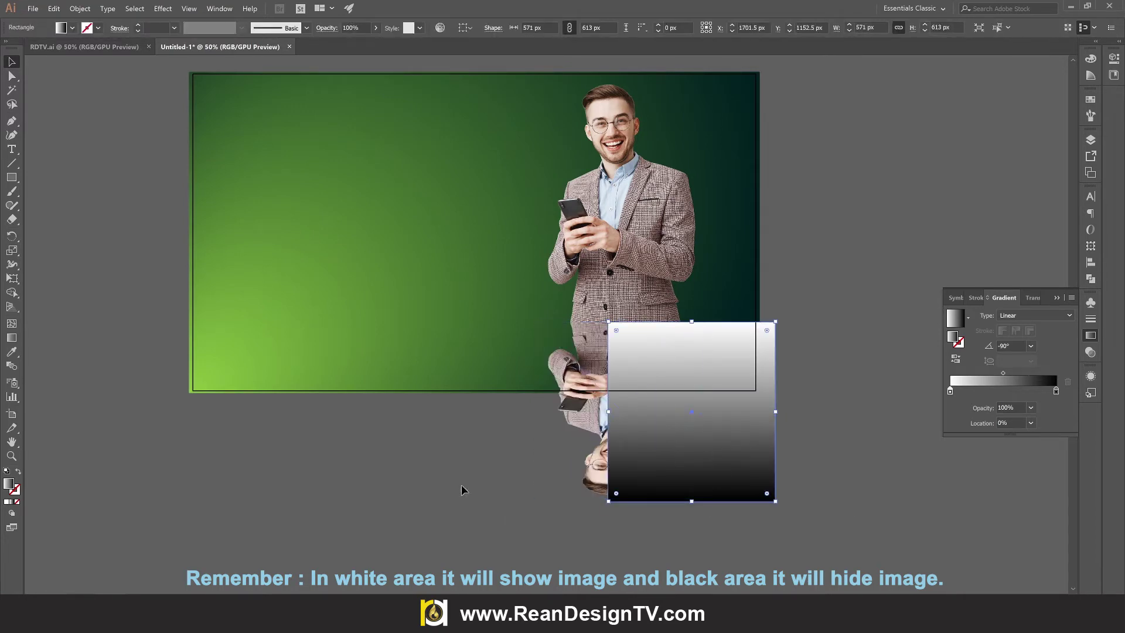
pyautogui.click(635, 539)
pyautogui.moveTo(753, 321); pyautogui.dragTo(599, 511)
pyautogui.click(652, 547)
pyautogui.click(727, 426)
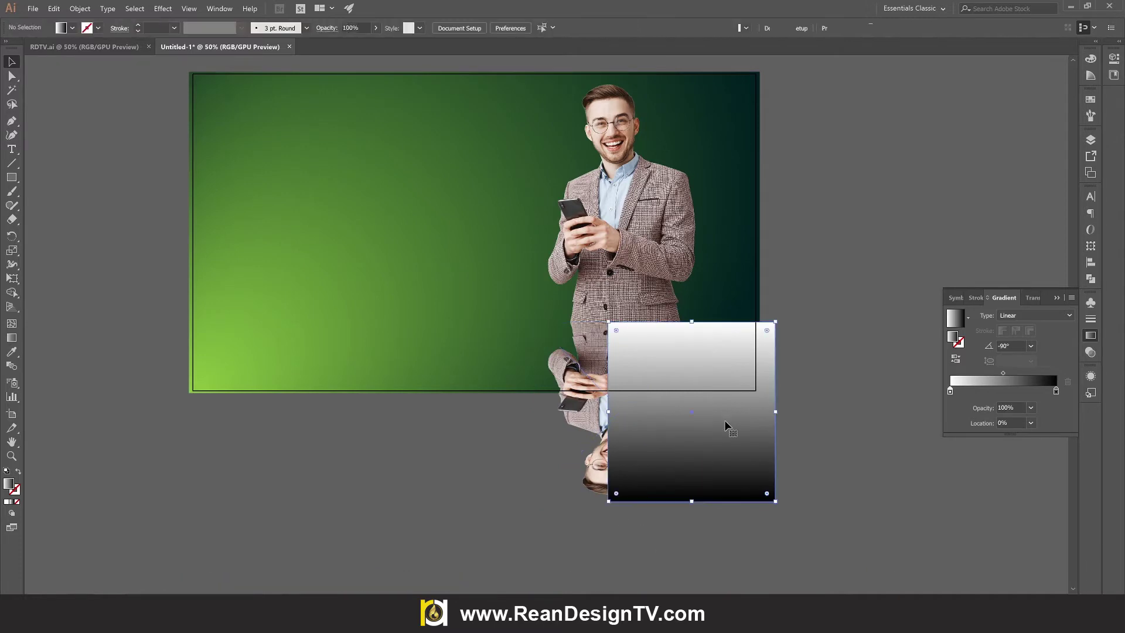
pyautogui.moveTo(727, 426); pyautogui.dragTo(683, 416)
pyautogui.click(477, 549)
pyautogui.click(643, 335)
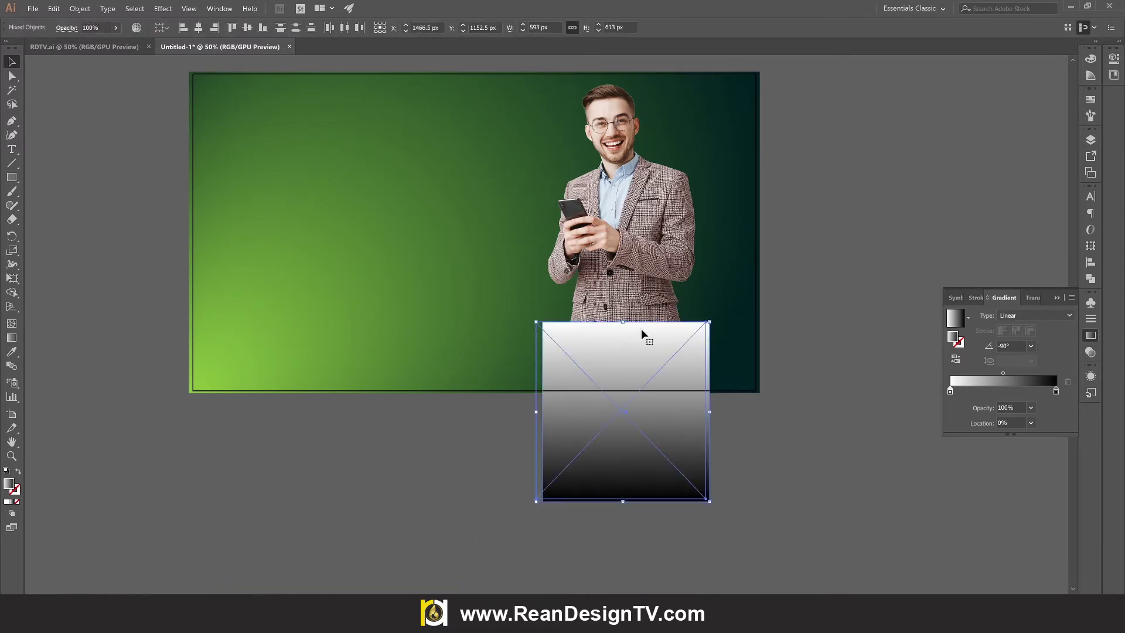
# - Make an opacity mask from the gradient rectangle and open the mask for editing
pyautogui.click(1089, 353)
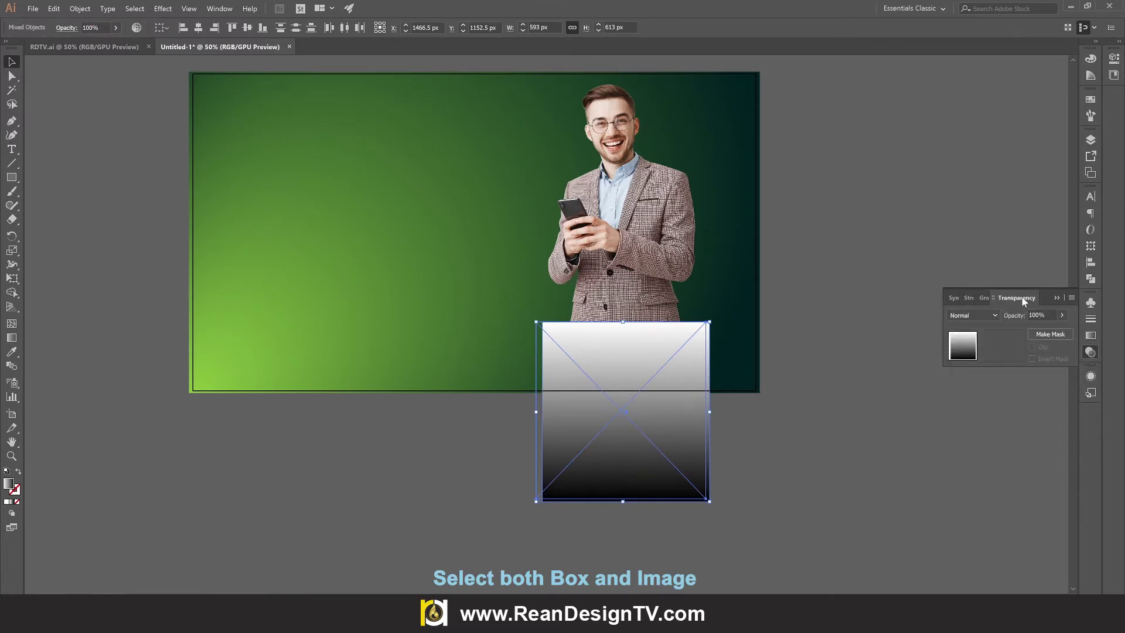
pyautogui.click(1050, 335)
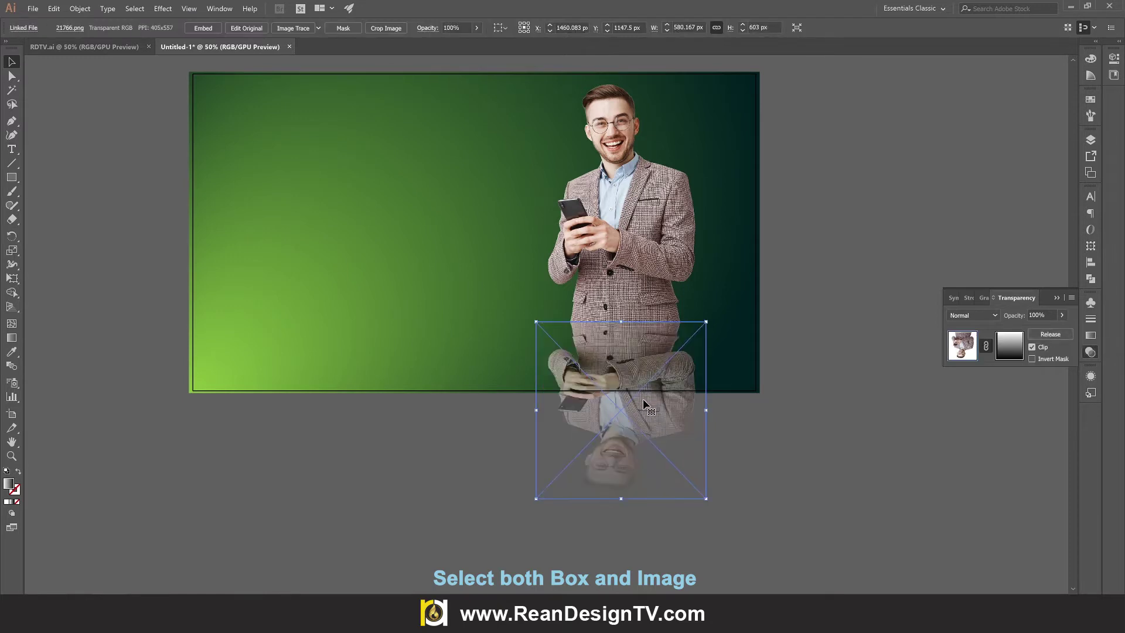
pyautogui.click(595, 427)
pyautogui.click(609, 410)
pyautogui.click(1052, 335)
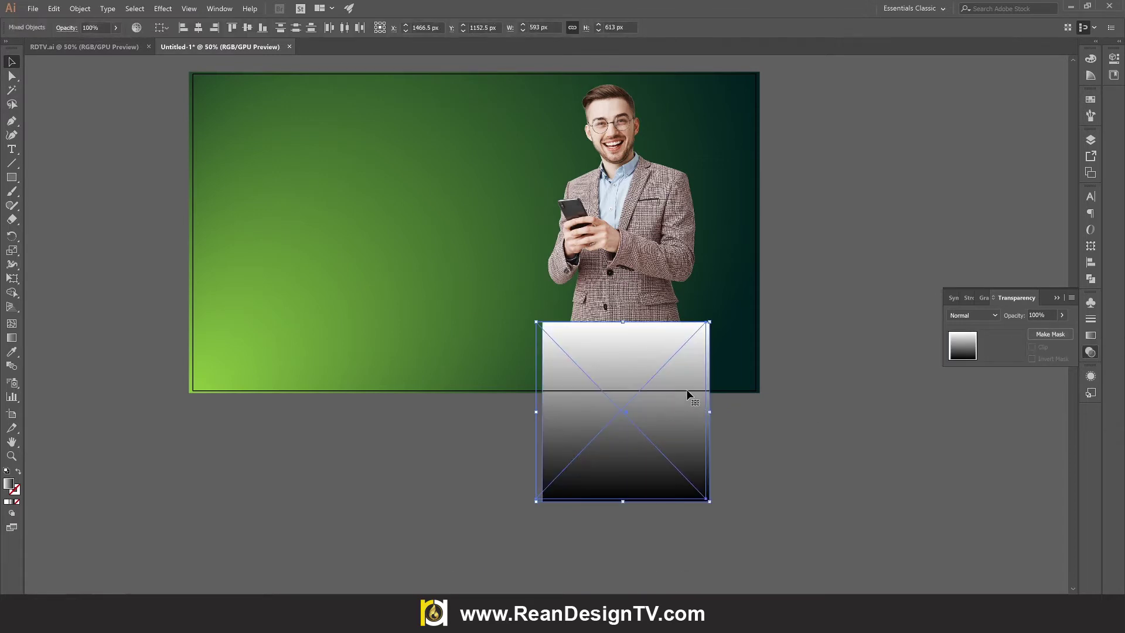
pyautogui.click(1064, 339)
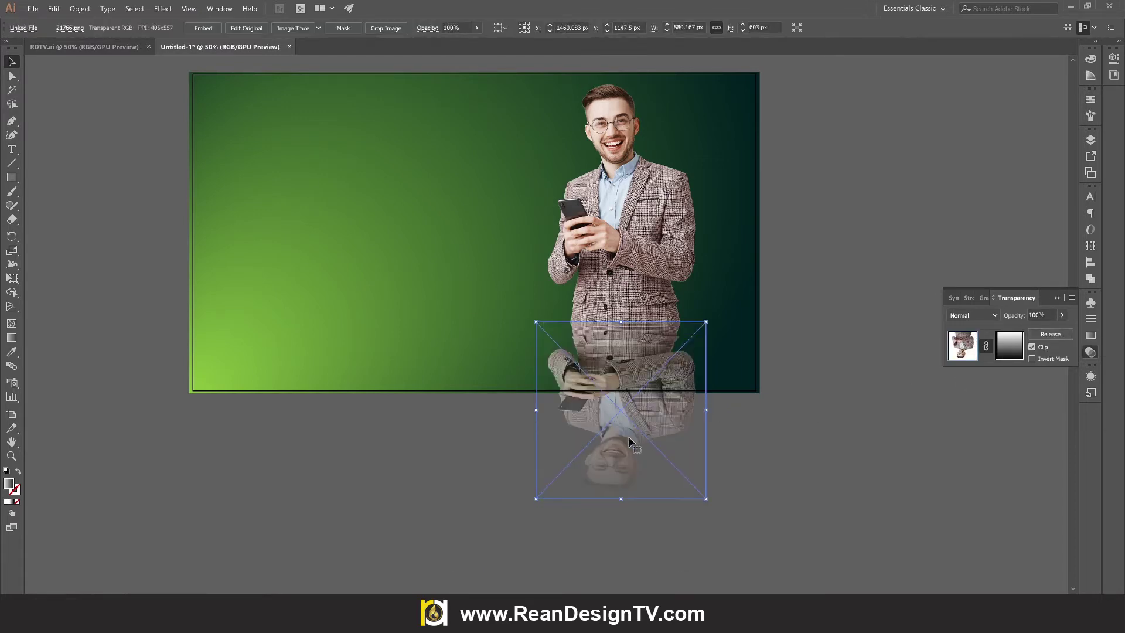
pyautogui.click(997, 350)
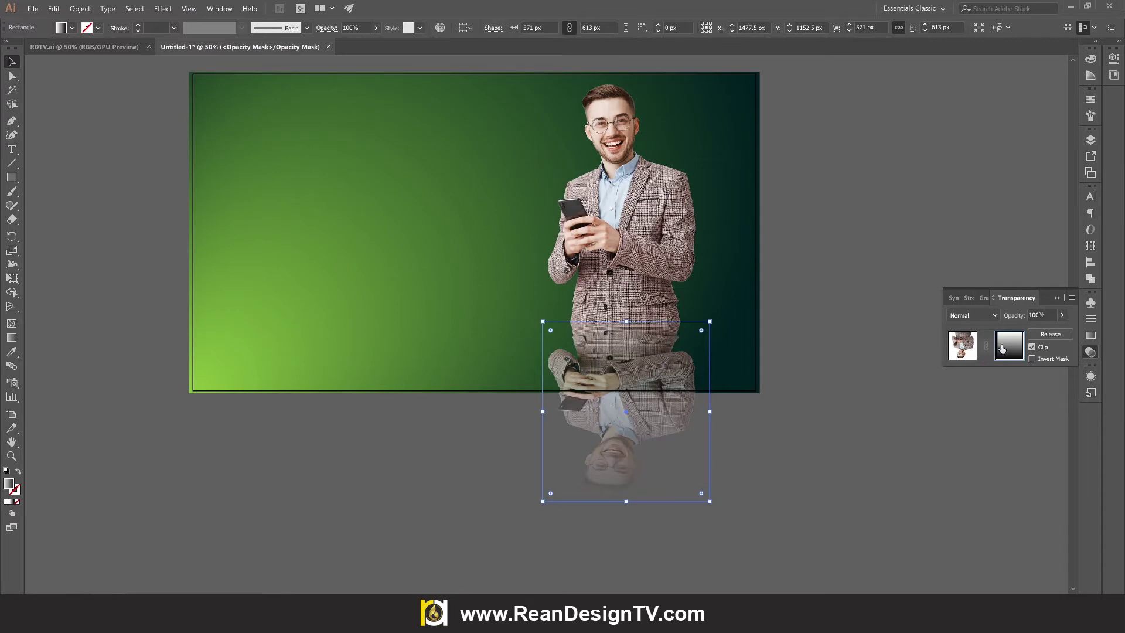
# - Move the mask gradient's midpoint and black stop upward, then exit mask editing
pyautogui.click(1092, 335)
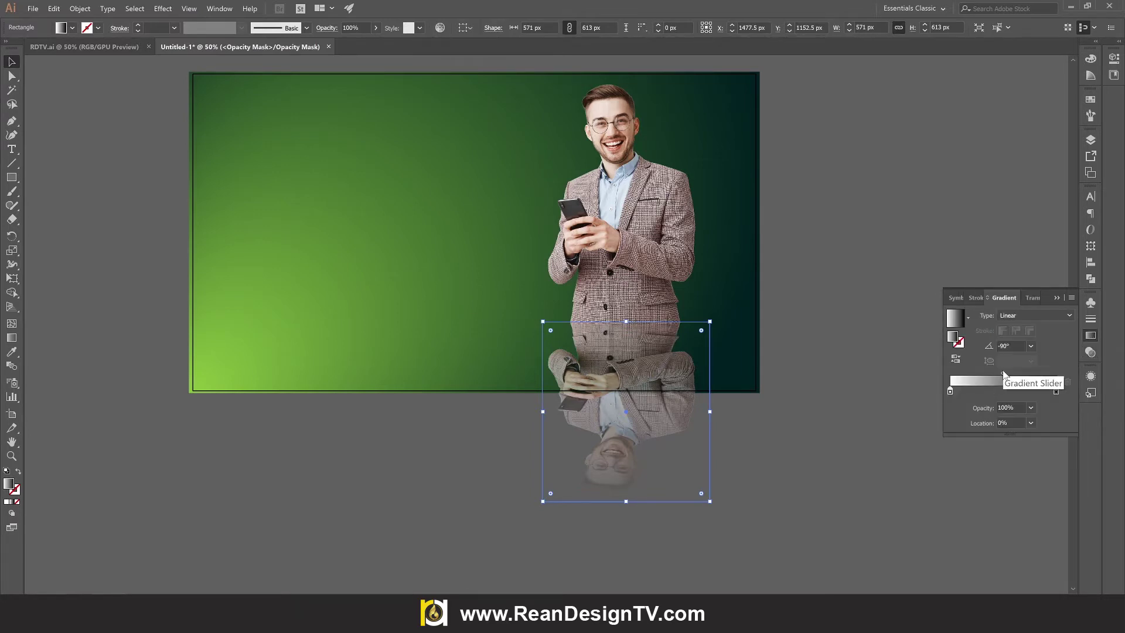
pyautogui.moveTo(990, 373); pyautogui.dragTo(988, 373)
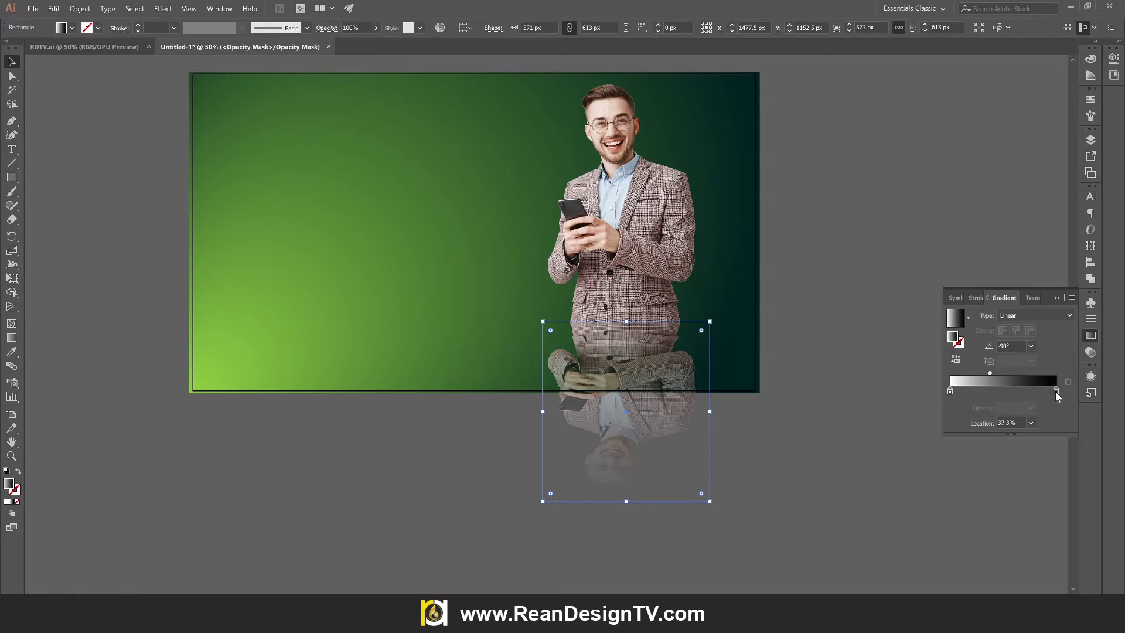
pyautogui.moveTo(1056, 393); pyautogui.dragTo(1022, 393)
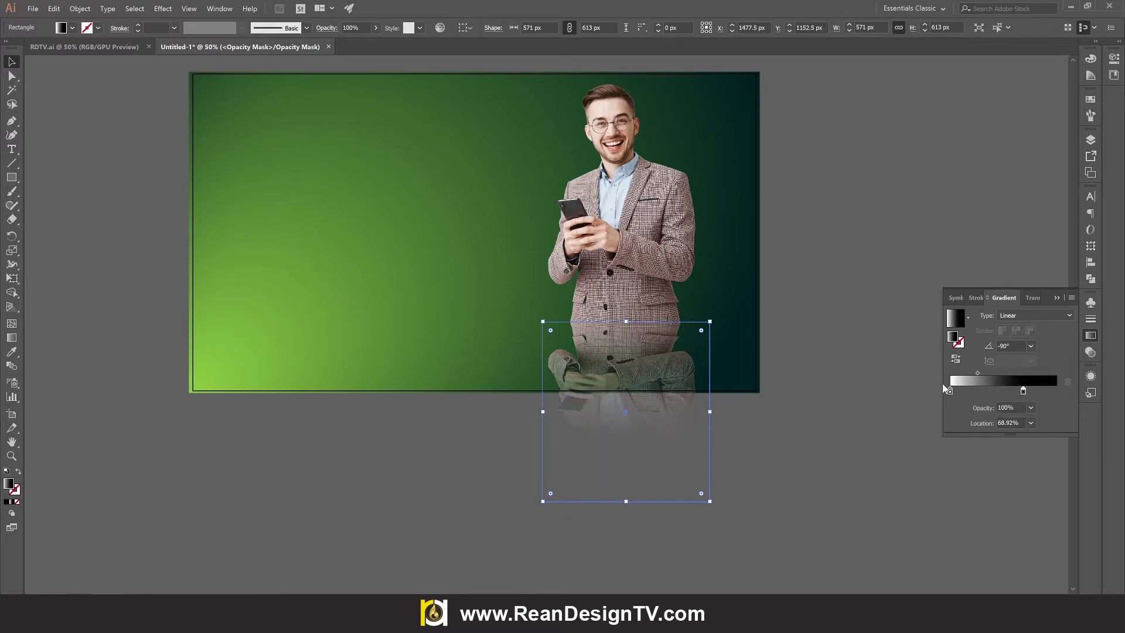
pyautogui.press('g')
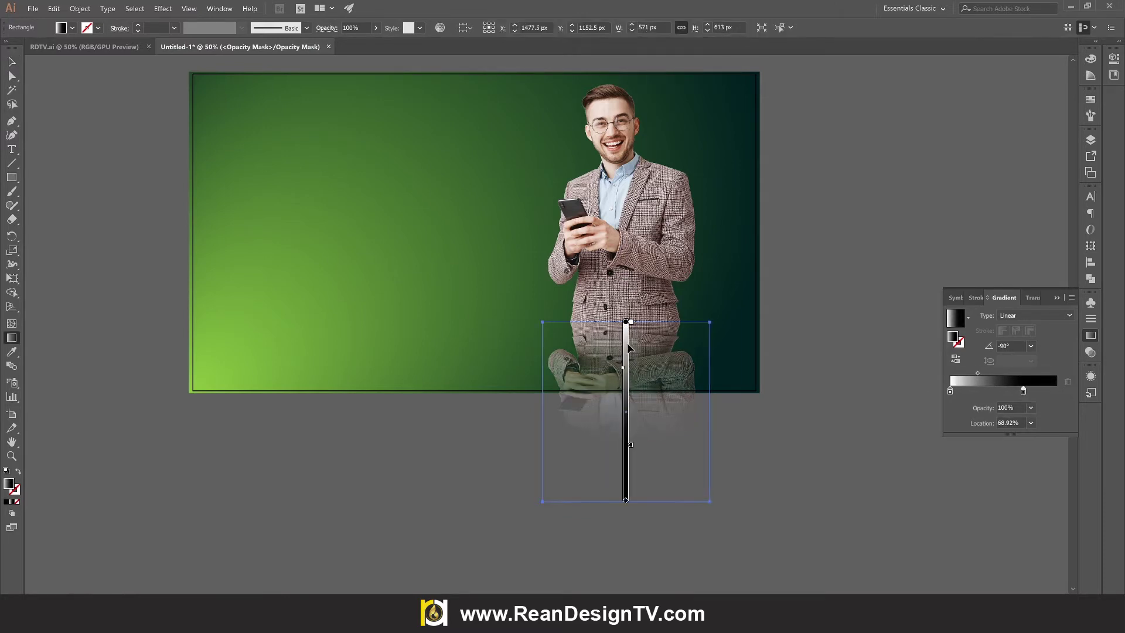
pyautogui.moveTo(623, 371); pyautogui.dragTo(622, 349)
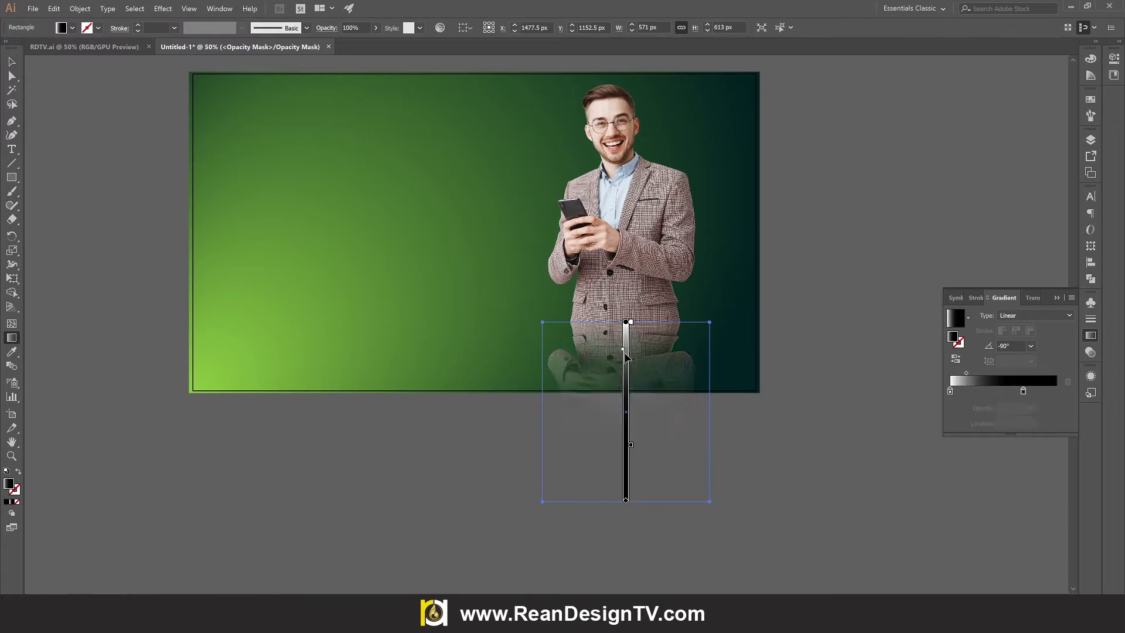
pyautogui.moveTo(630, 448); pyautogui.dragTo(631, 425)
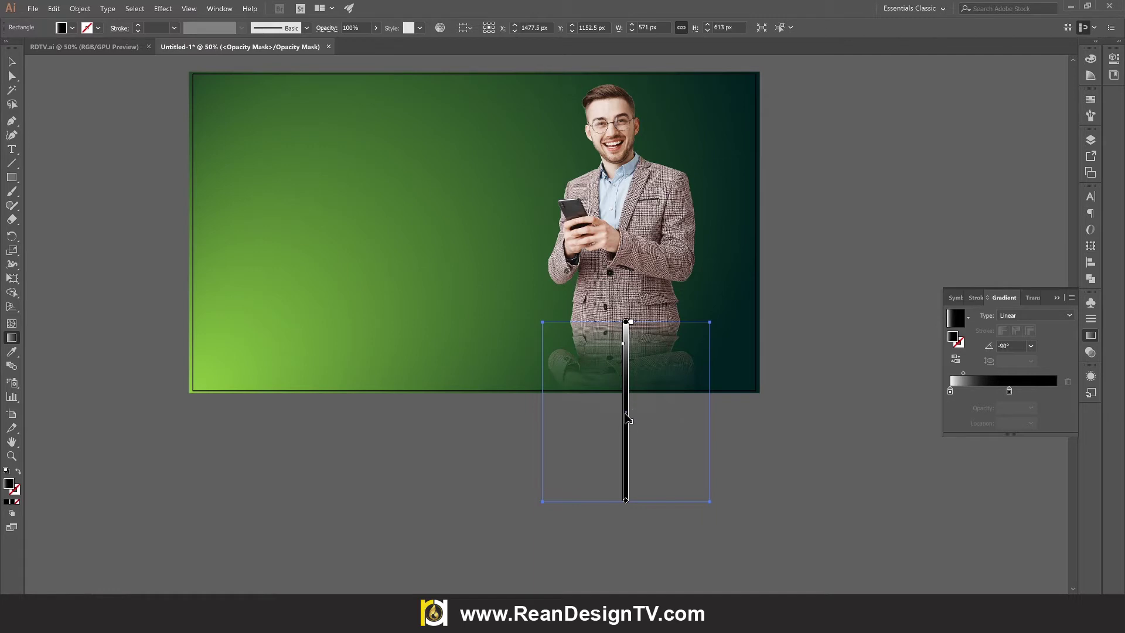
pyautogui.click(1090, 353)
pyautogui.click(955, 357)
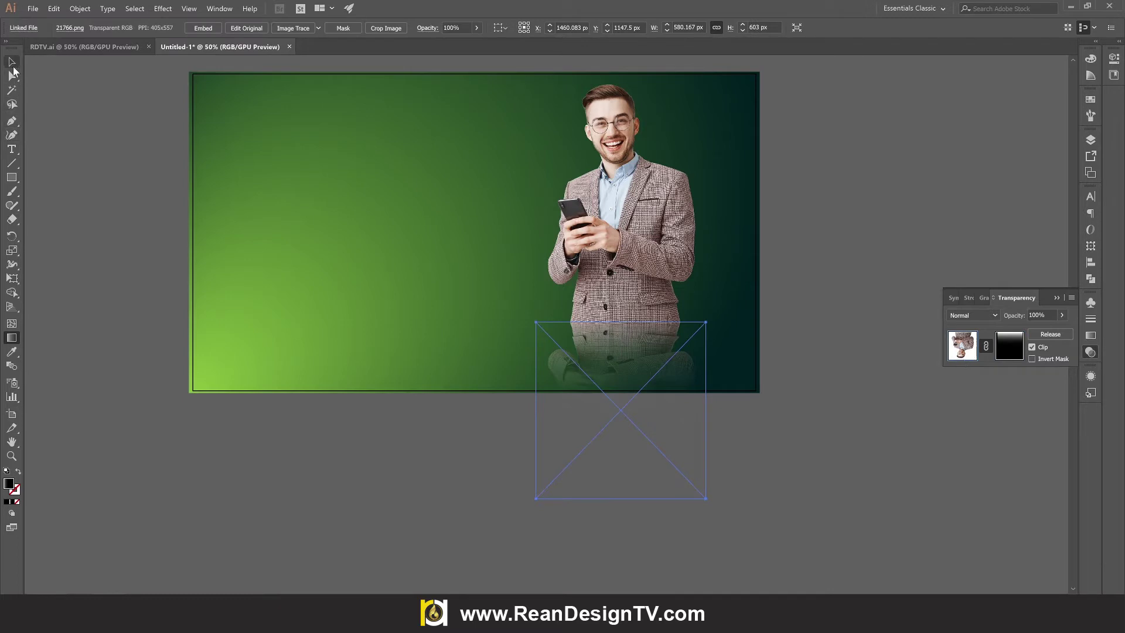
# - Skew the reflection's bottom edge to the left with Free Transform
pyautogui.click(12, 61)
pyautogui.click(894, 452)
pyautogui.click(685, 488)
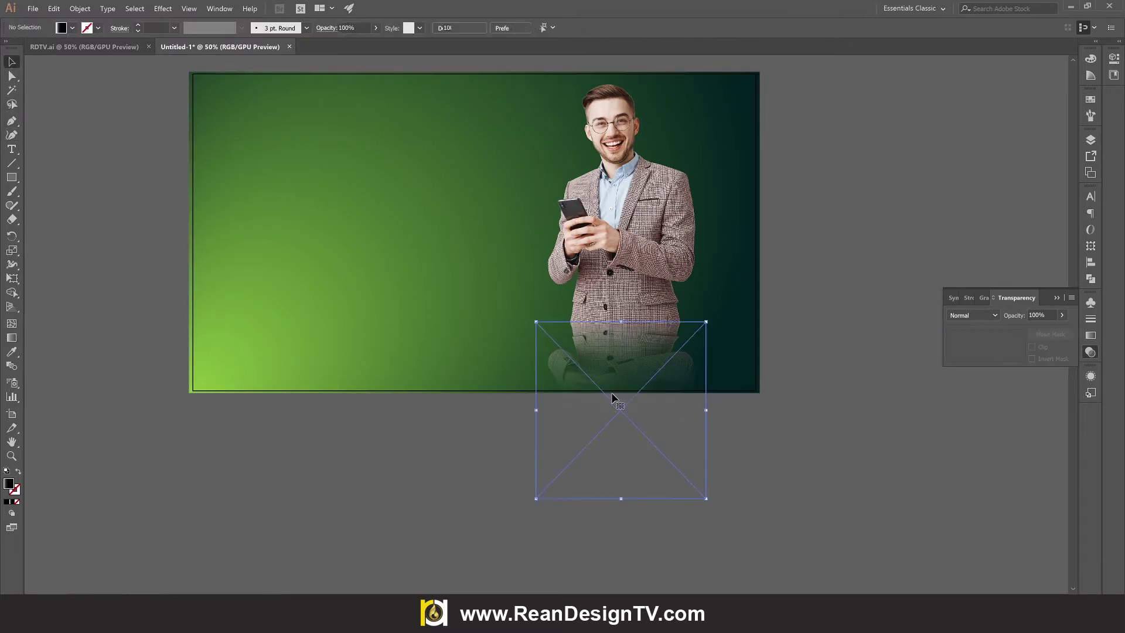
pyautogui.click(721, 501)
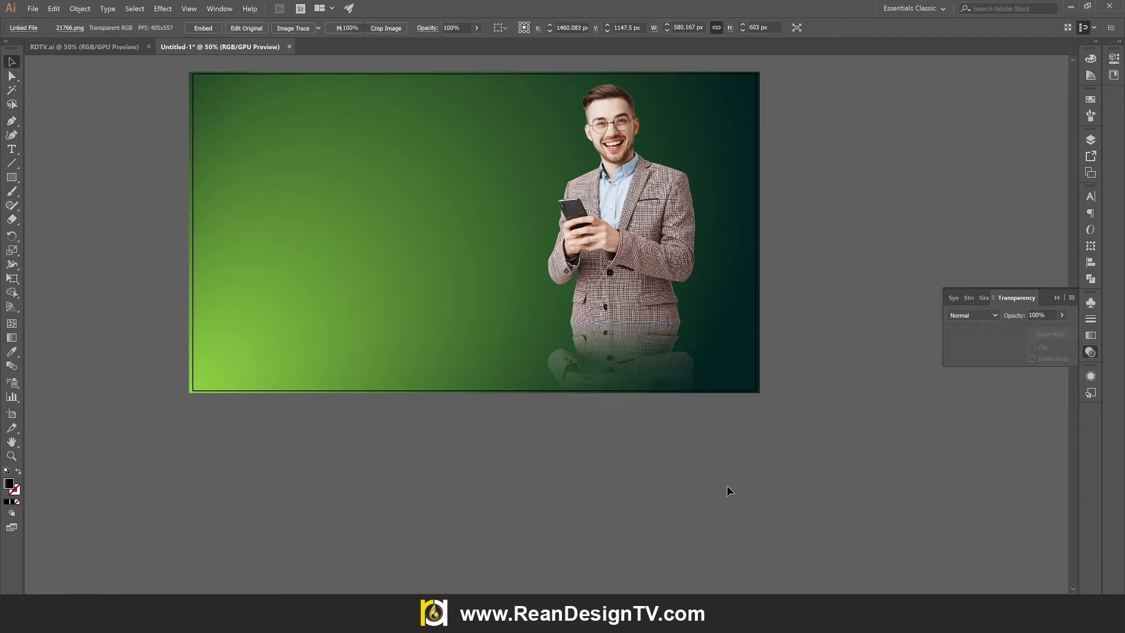
pyautogui.click(665, 431)
pyautogui.moveTo(20, 281); pyautogui.dragTo(81, 292)
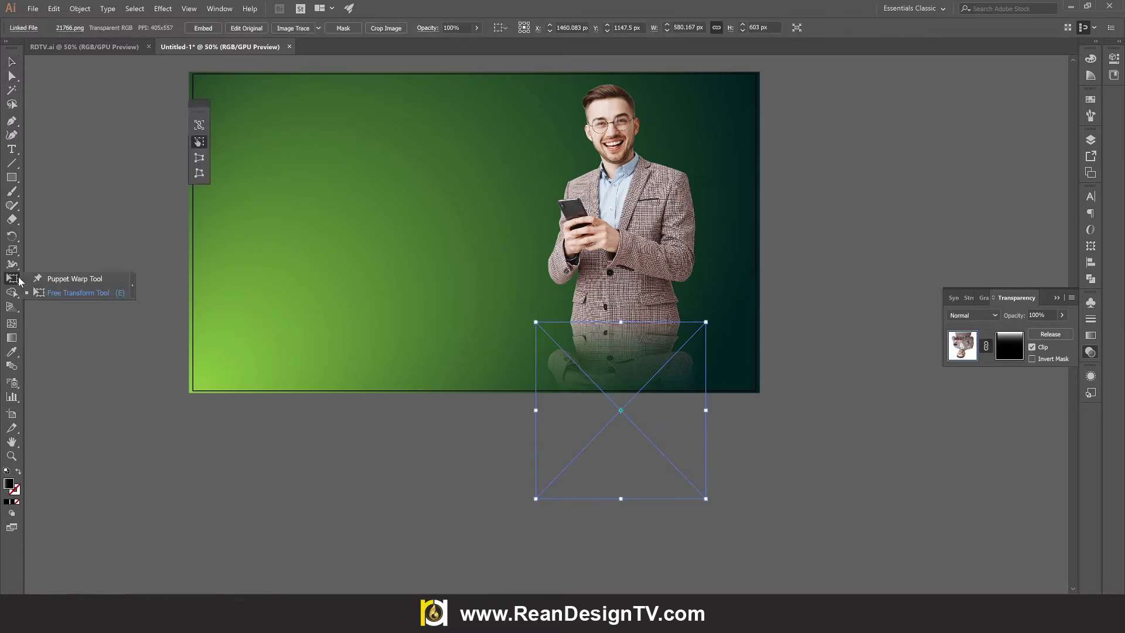
pyautogui.click(85, 292)
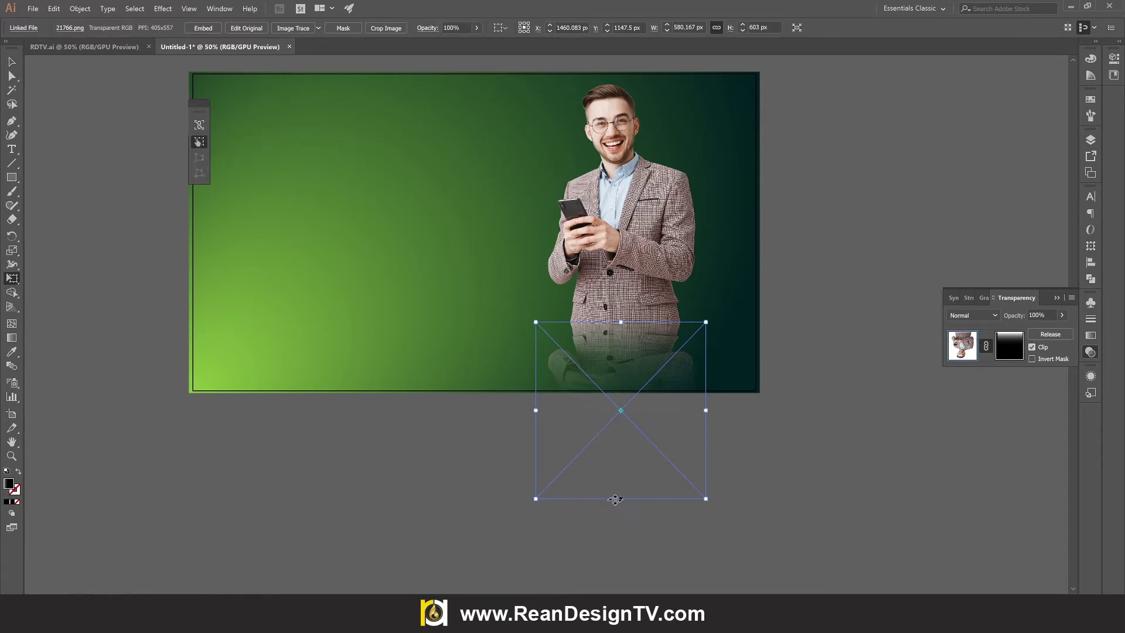
pyautogui.moveTo(619, 500); pyautogui.dragTo(516, 481)
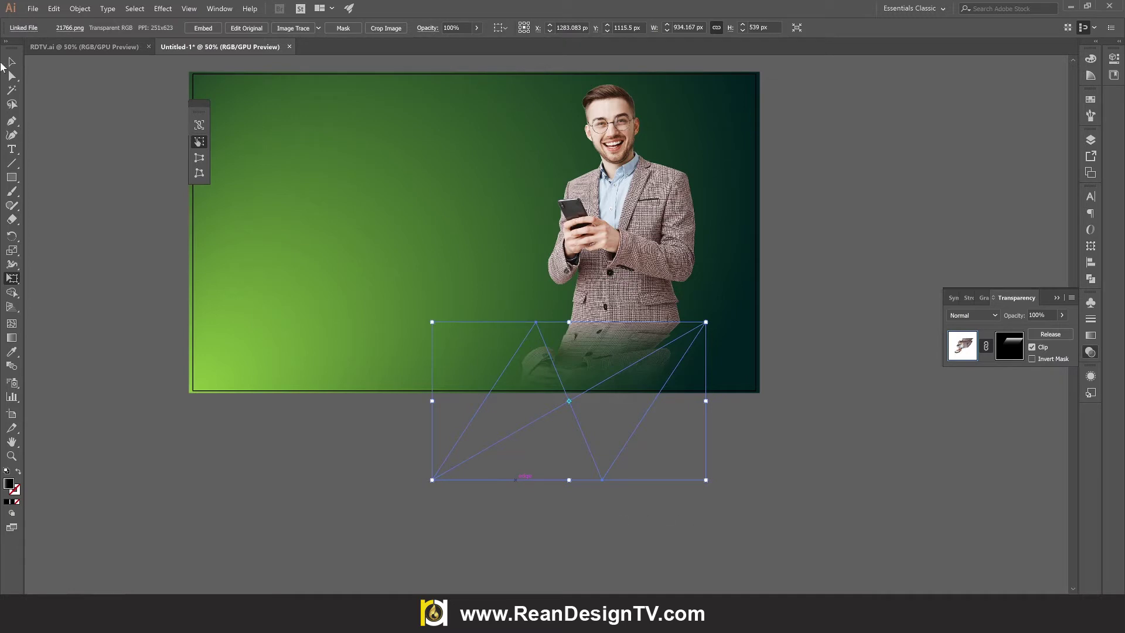
pyautogui.click(7, 63)
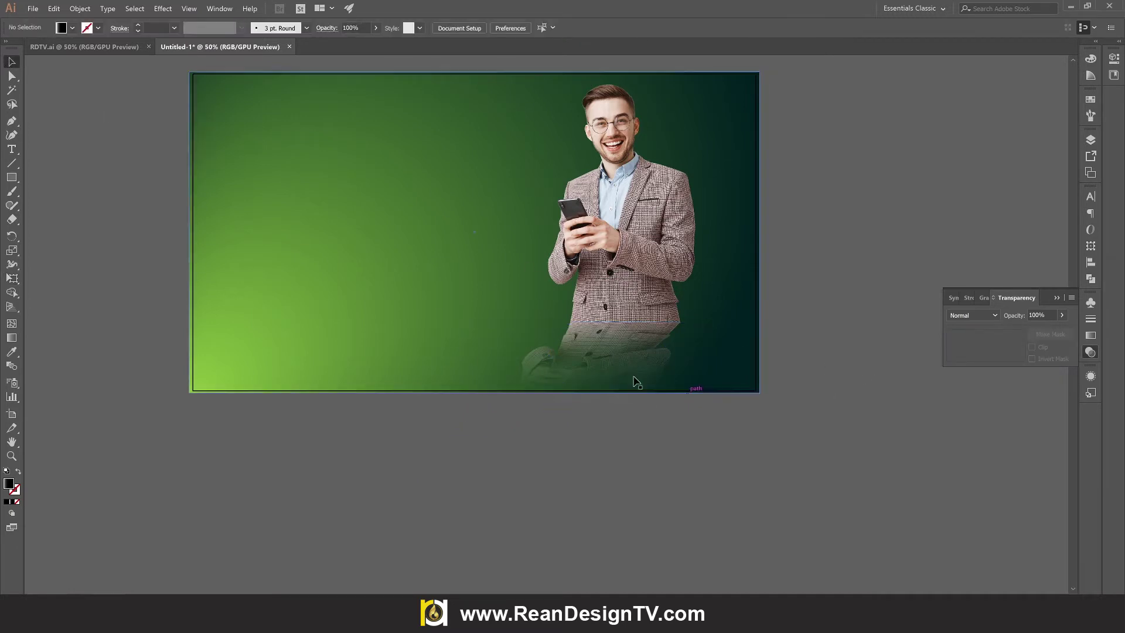
# - Lower the skewed reflection's opacity to 52%
pyautogui.click(592, 358)
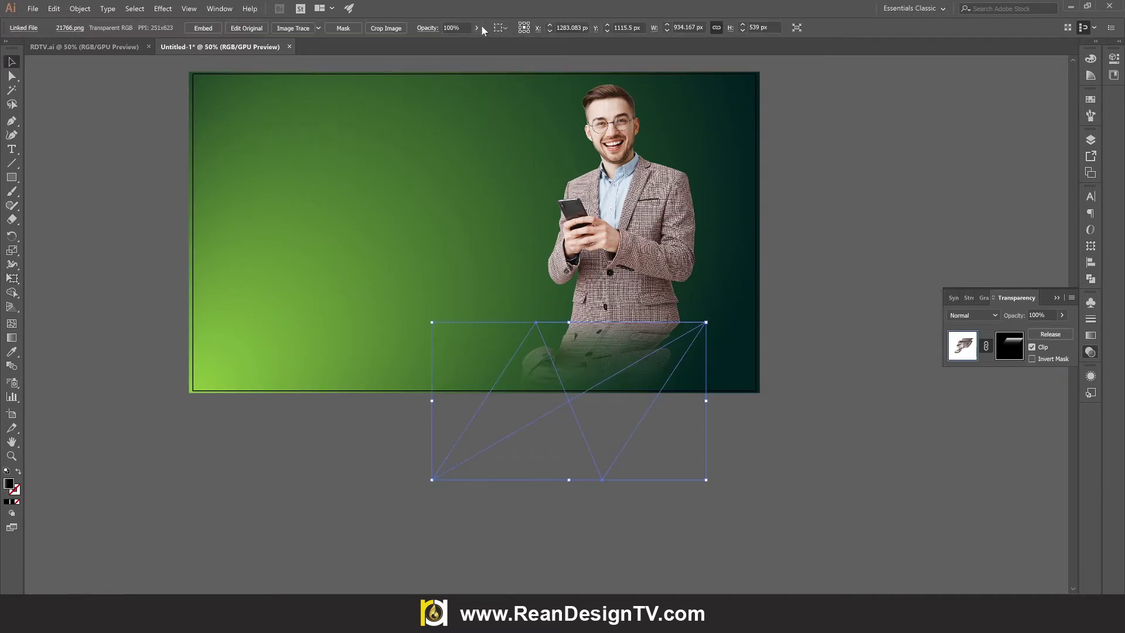
pyautogui.click(478, 27)
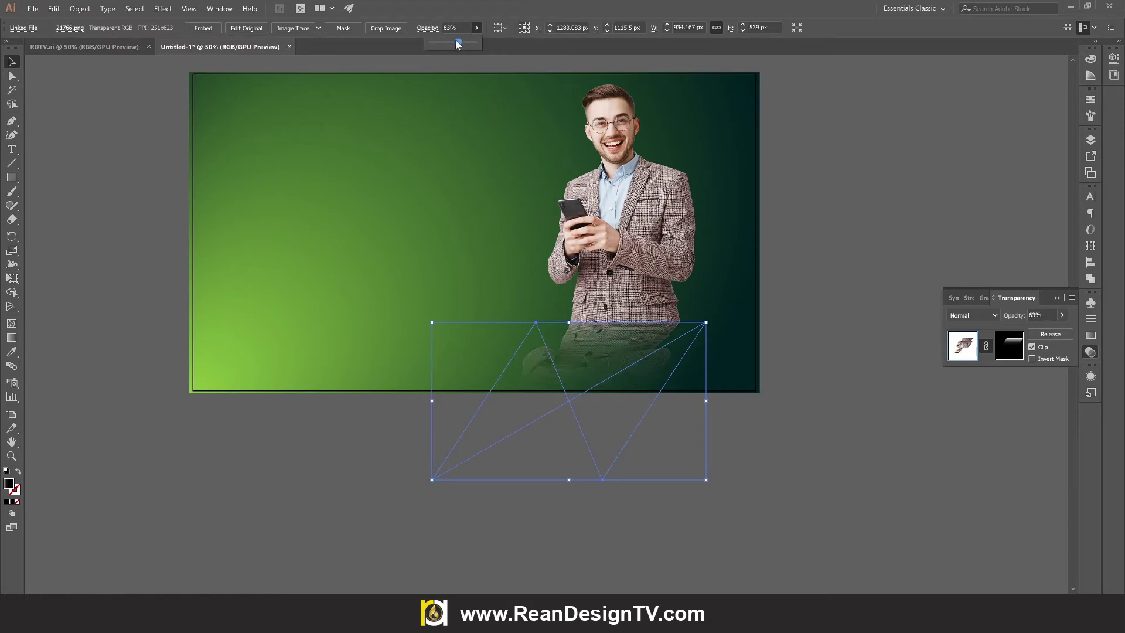
pyautogui.scroll(2, 748, 251)
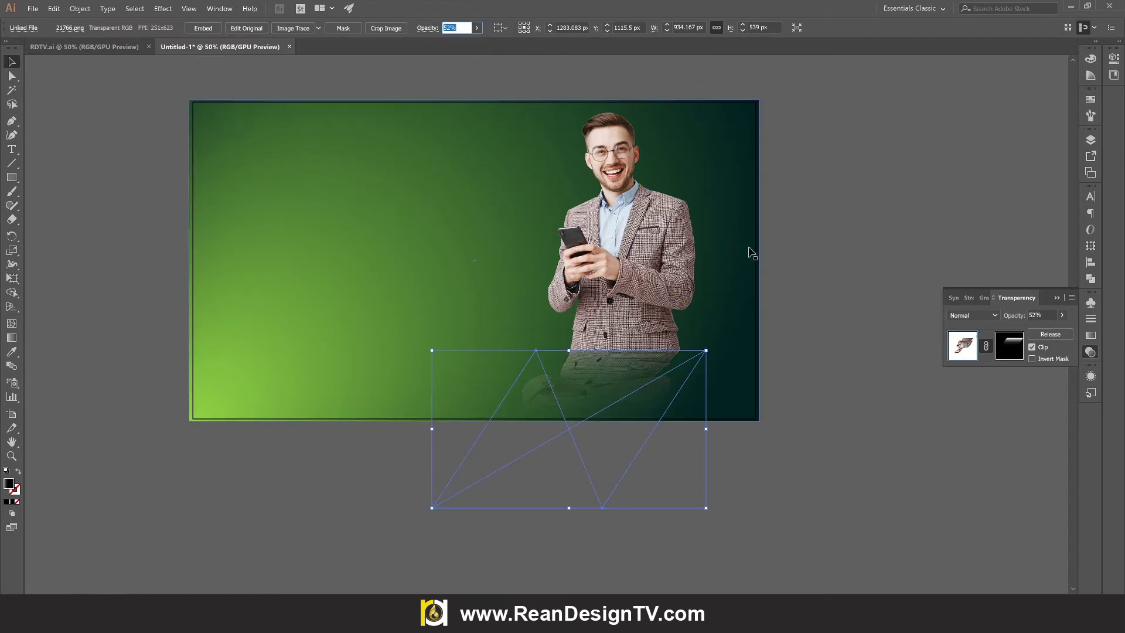
pyautogui.scroll(2, 852, 254)
pyautogui.click(853, 258)
pyautogui.click(553, 518)
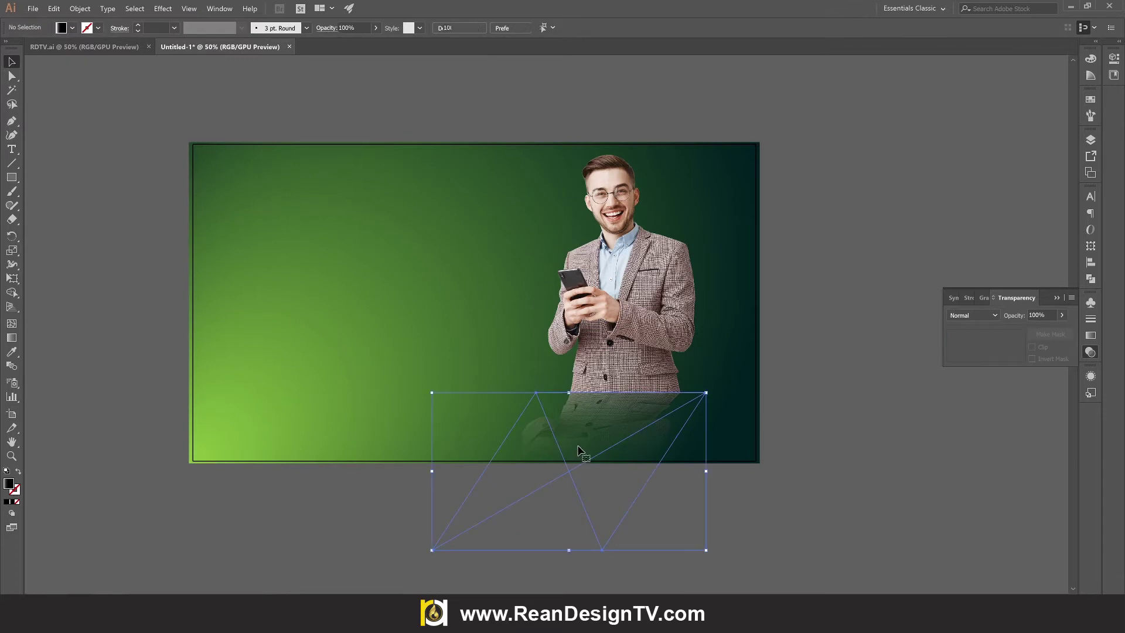
# - Apply a Gaussian Blur with a 15-pixel radius to the reflection
pyautogui.click(163, 9)
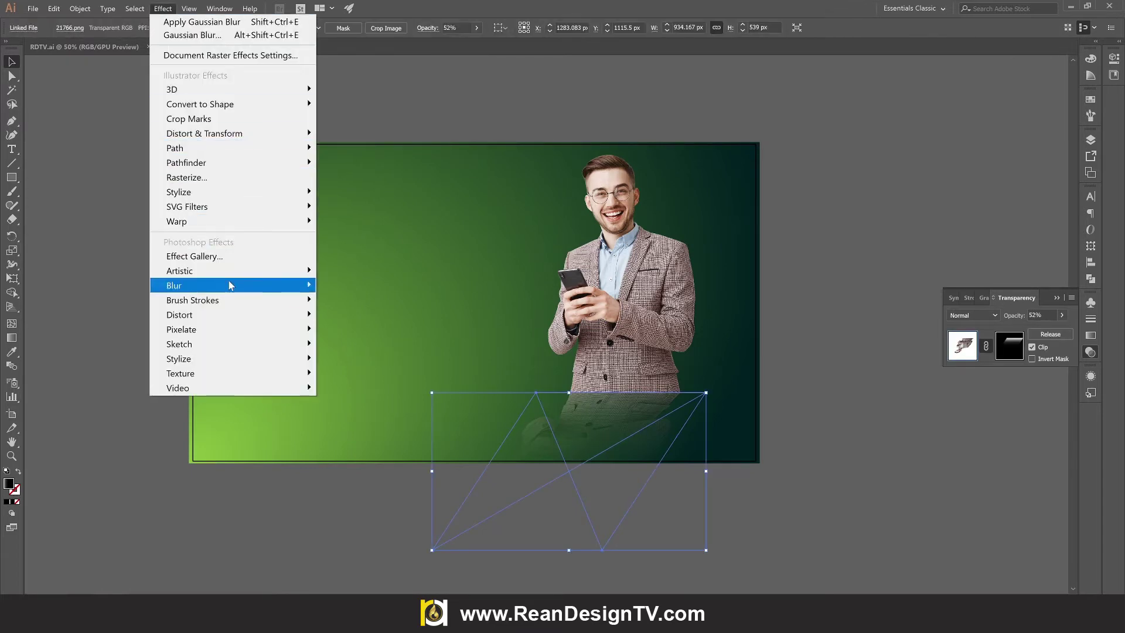
pyautogui.moveTo(174, 286)
pyautogui.click(351, 284)
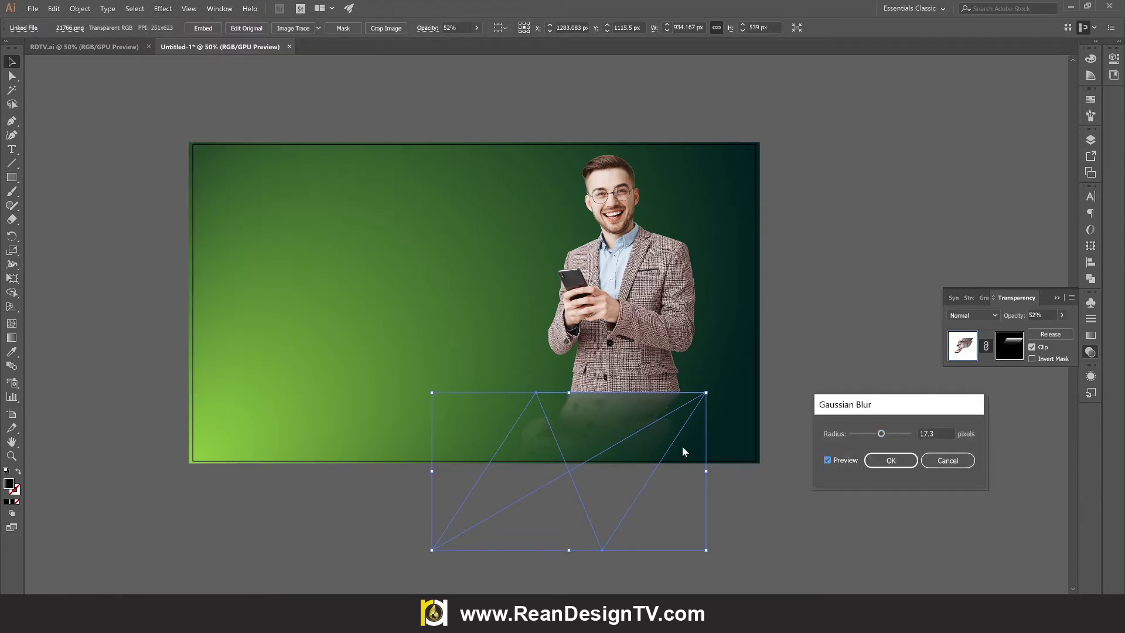
pyautogui.doubleClick(928, 434)
pyautogui.write('15')
pyautogui.click(897, 462)
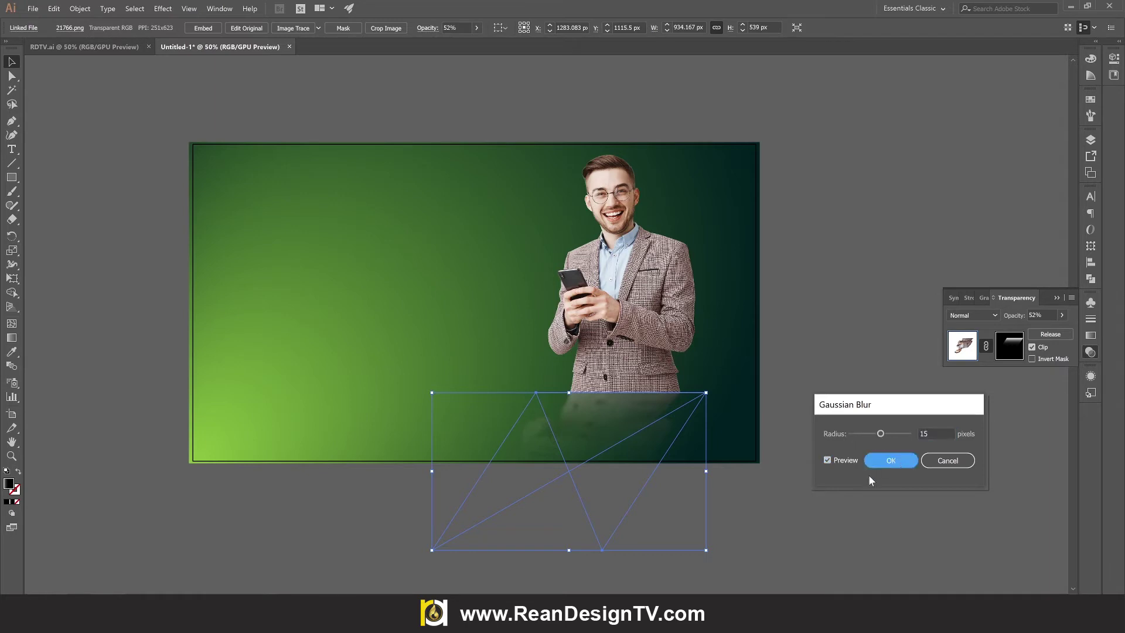
pyautogui.click(888, 497)
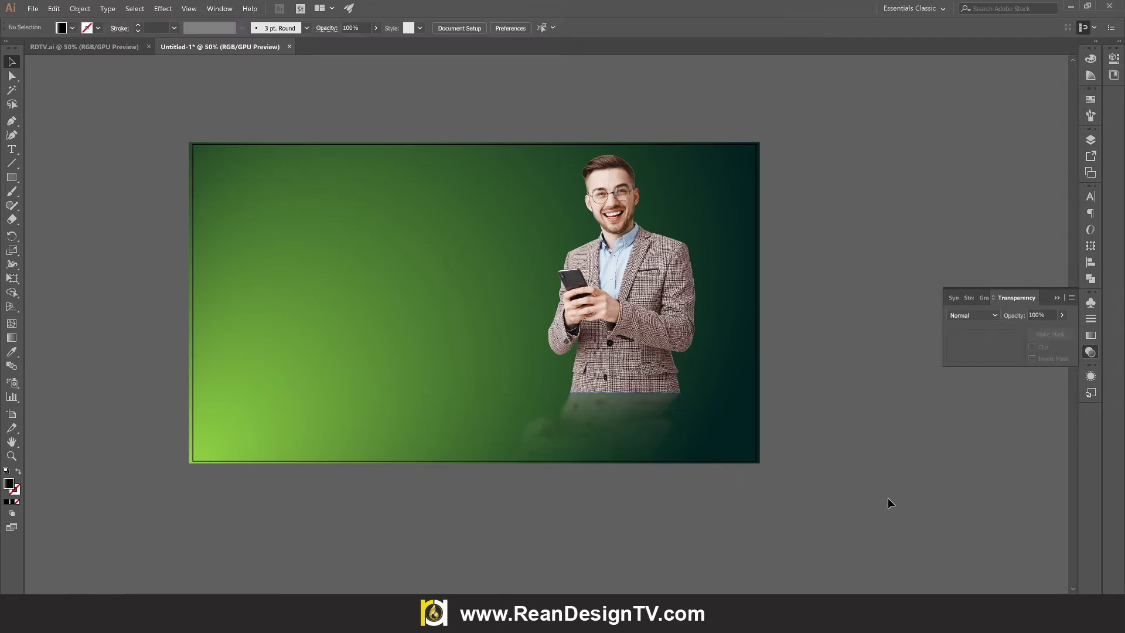
pyautogui.scroll(1, 885, 510)
# - Paste a copy of the blurred reflection in place and skew its bottom edge right
pyautogui.click(594, 448)
pyautogui.scroll(-2, 594, 448)
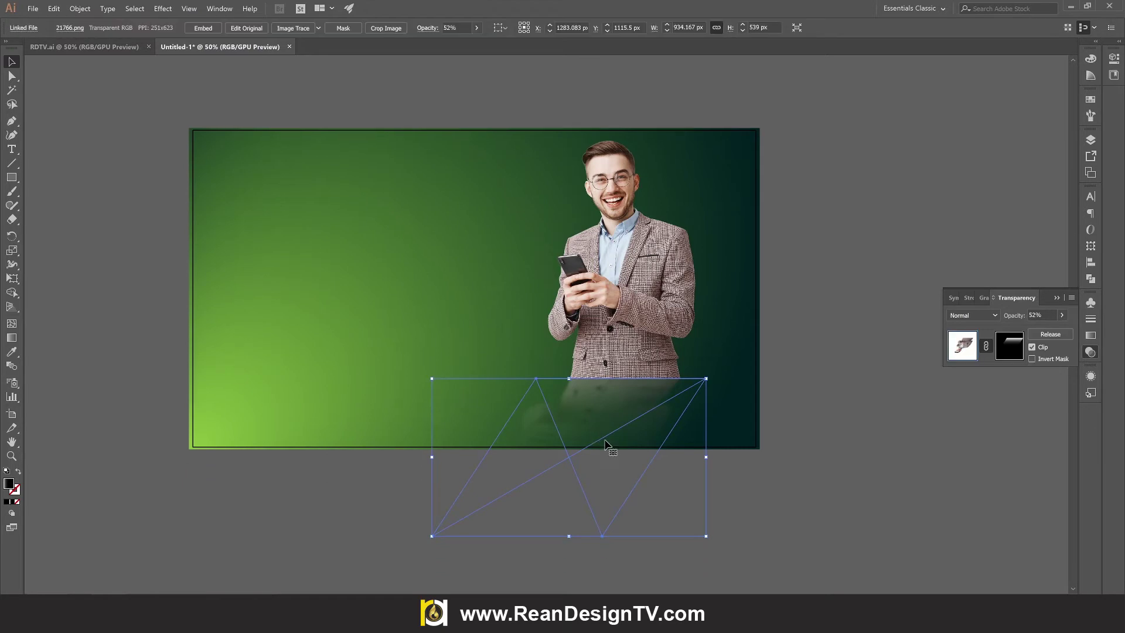
pyautogui.click(54, 9)
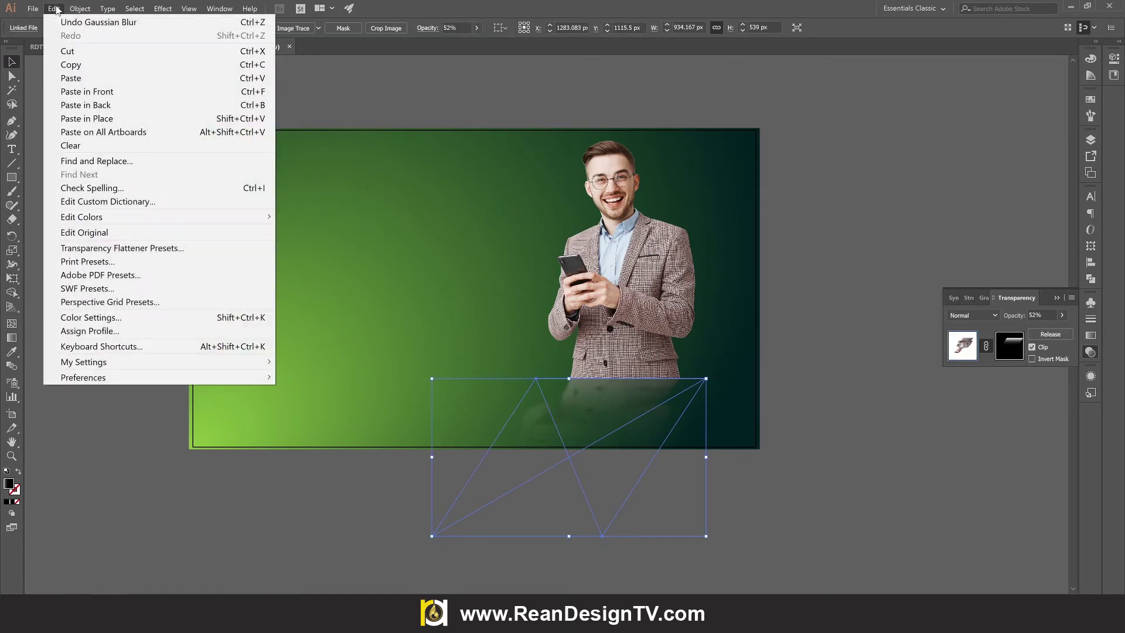
pyautogui.click(79, 65)
pyautogui.click(56, 9)
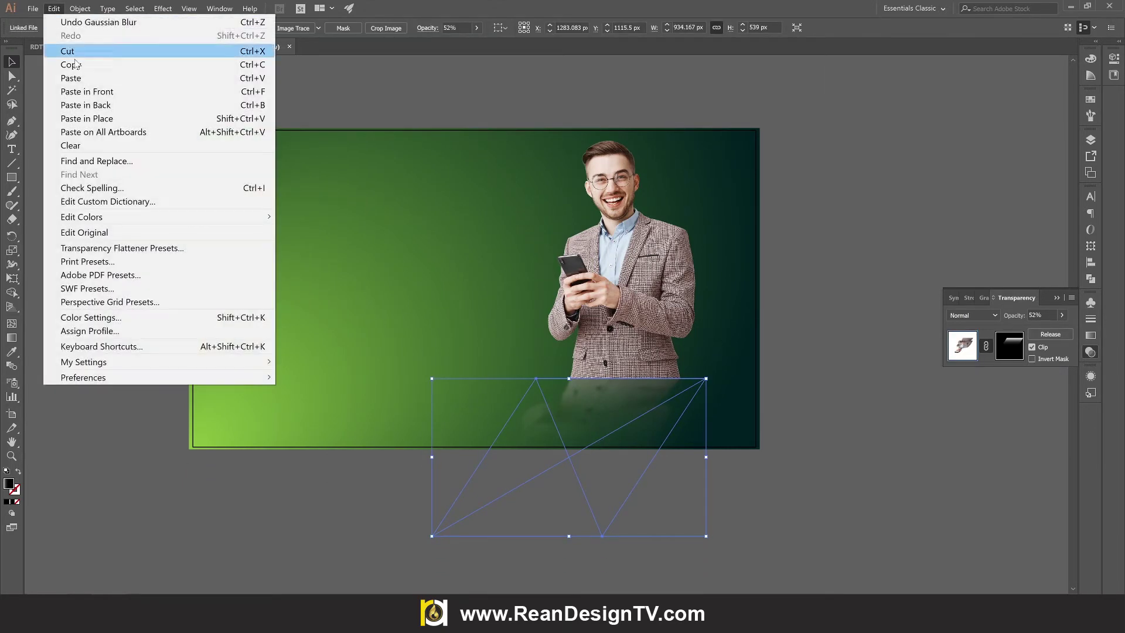
pyautogui.click(217, 120)
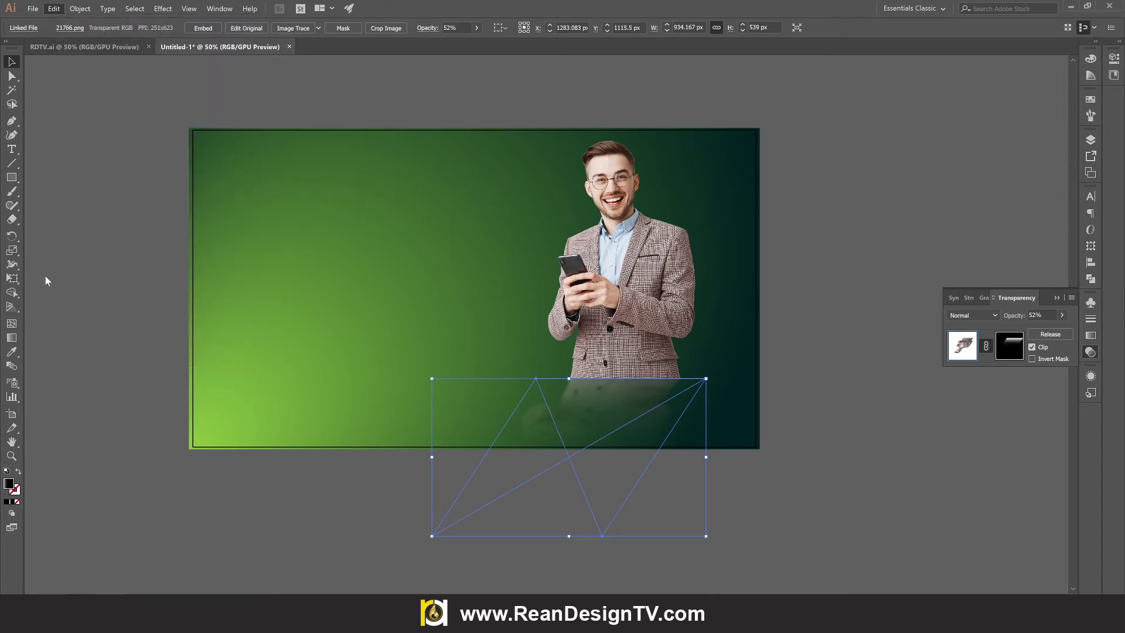
pyautogui.click(11, 278)
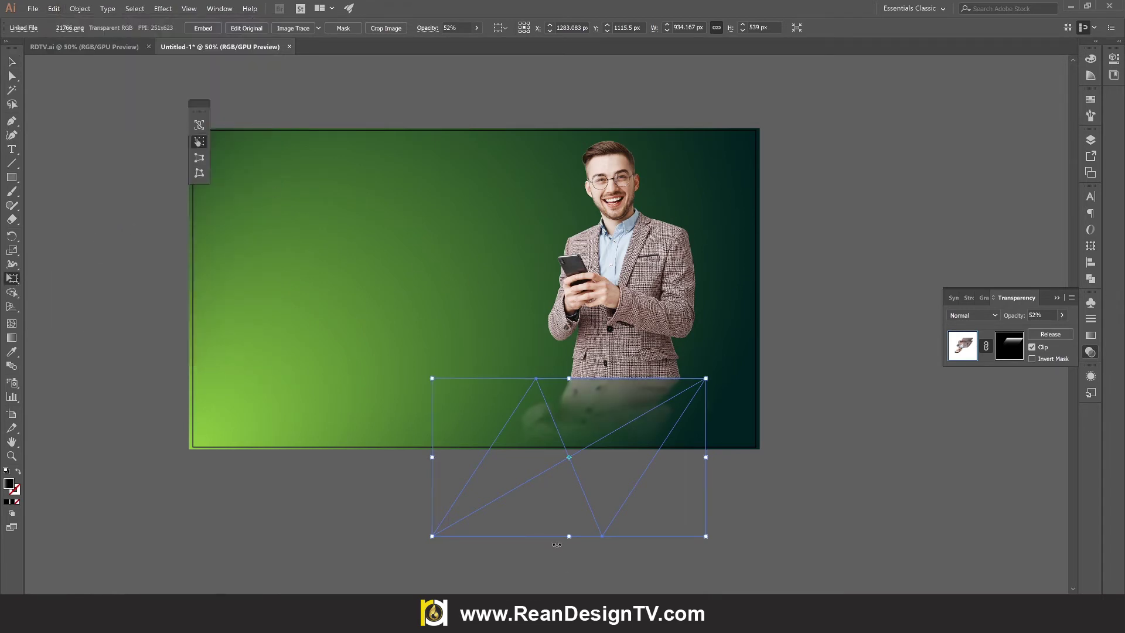
pyautogui.moveTo(568, 540); pyautogui.dragTo(688, 538)
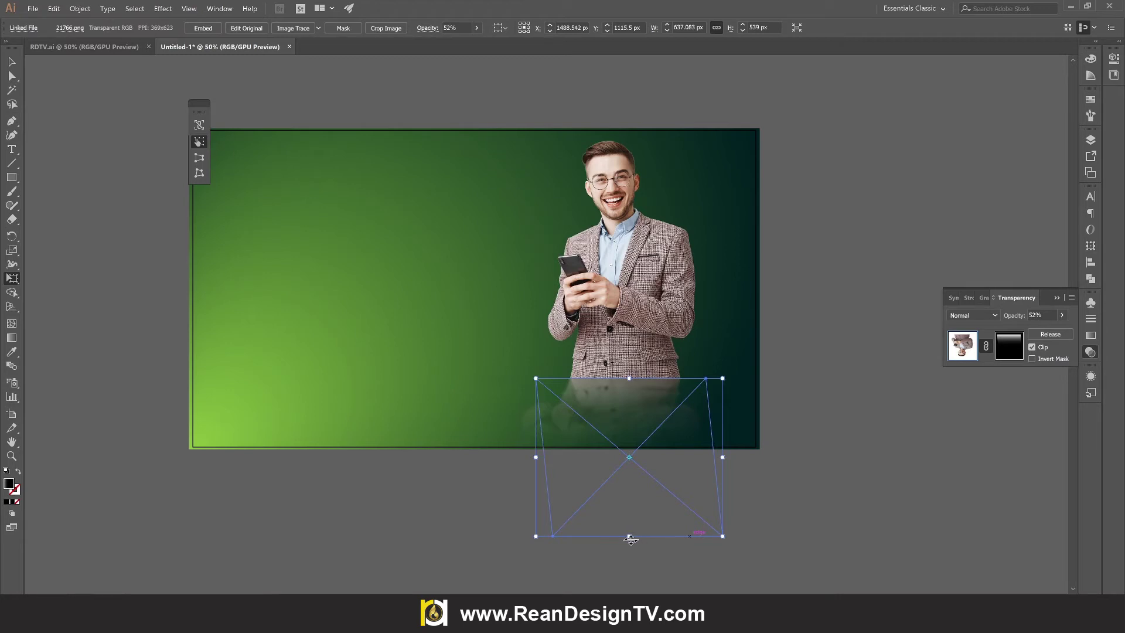
pyautogui.moveTo(630, 538); pyautogui.dragTo(692, 539)
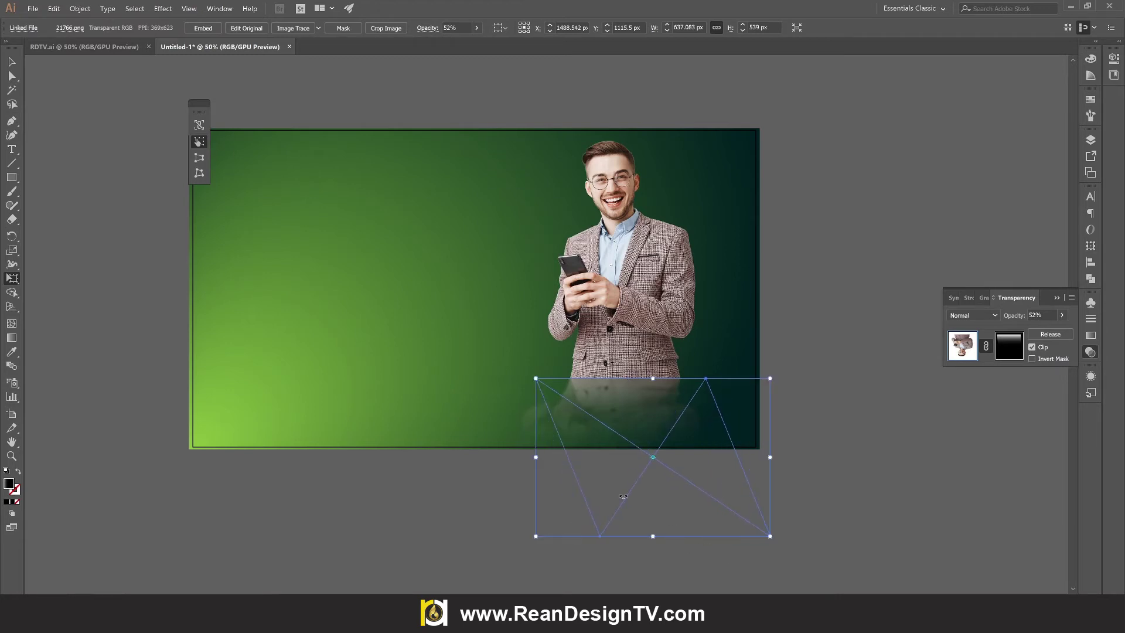
pyautogui.click(11, 61)
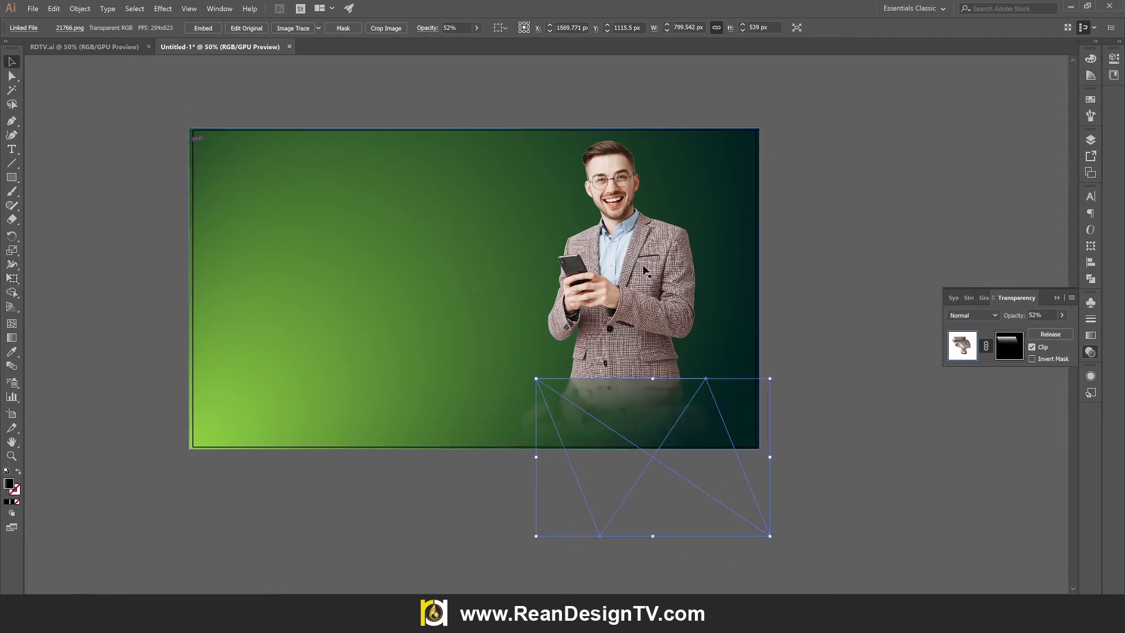
# - Set the reflection's opacity to 20%
pyautogui.click(825, 266)
pyautogui.click(710, 451)
pyautogui.click(456, 27)
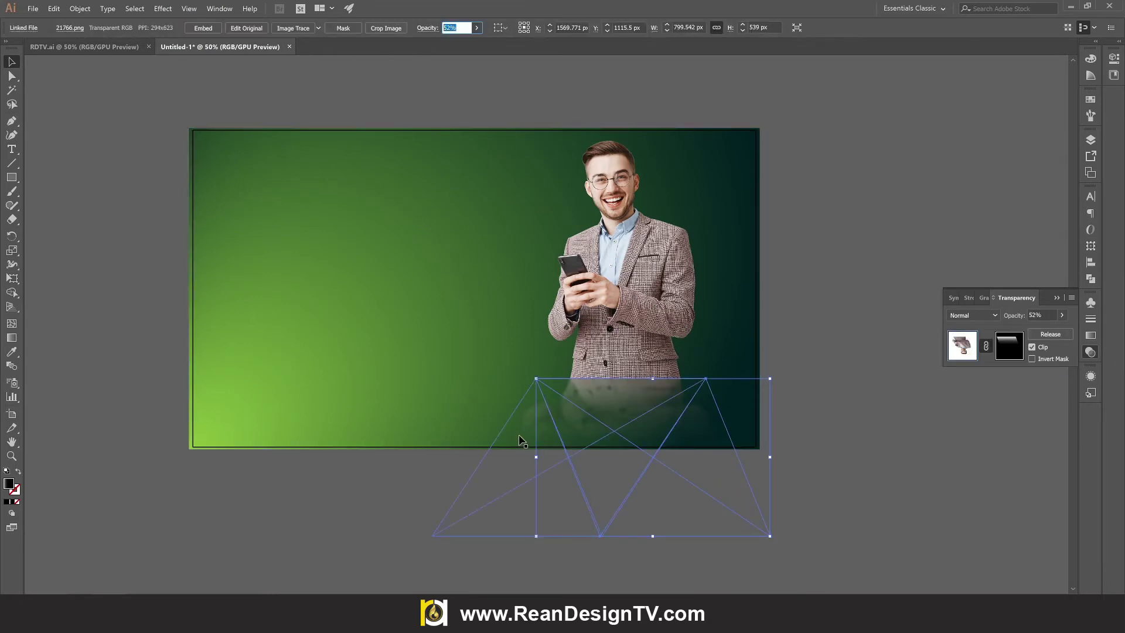
pyautogui.hotkey('ctrl', 'z')
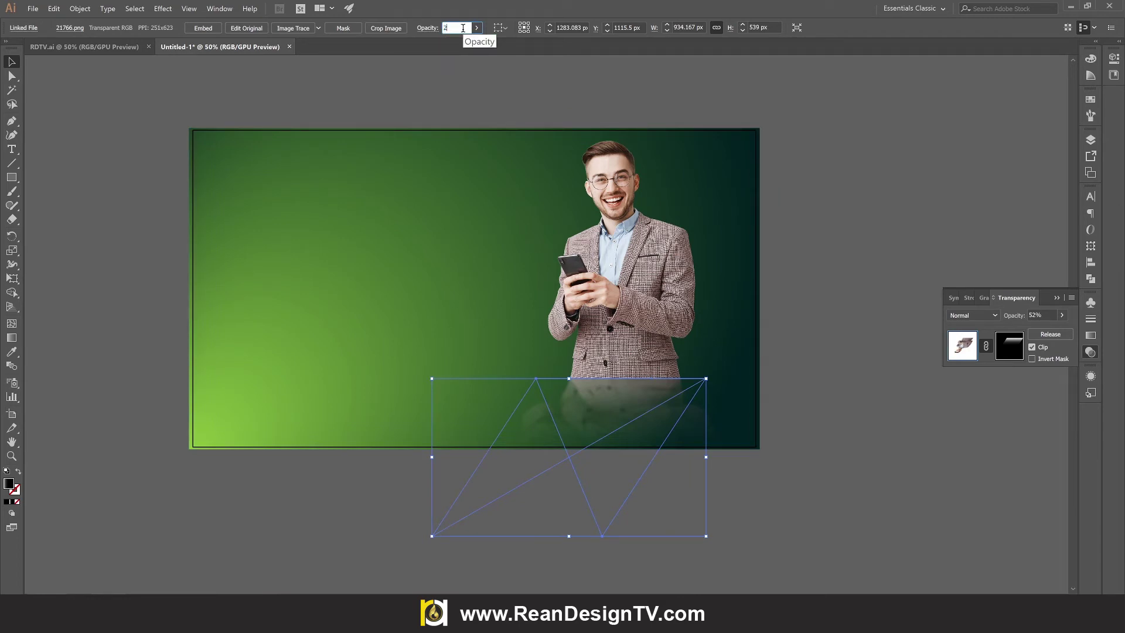
pyautogui.write('0')
pyautogui.click(847, 307)
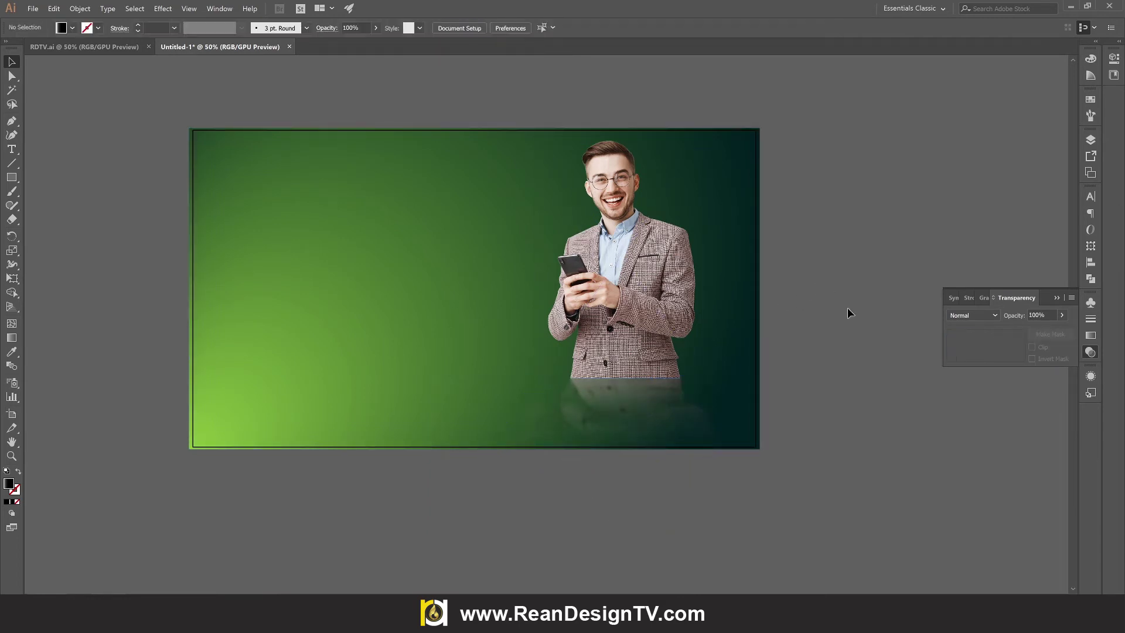
pyautogui.click(691, 417)
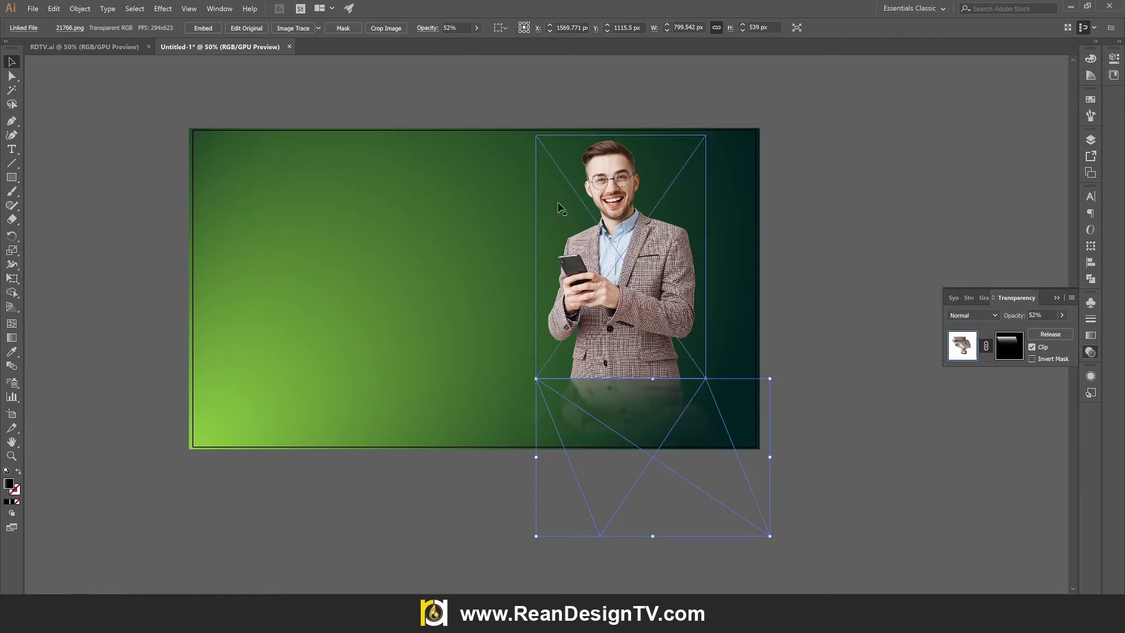
pyautogui.click(455, 27)
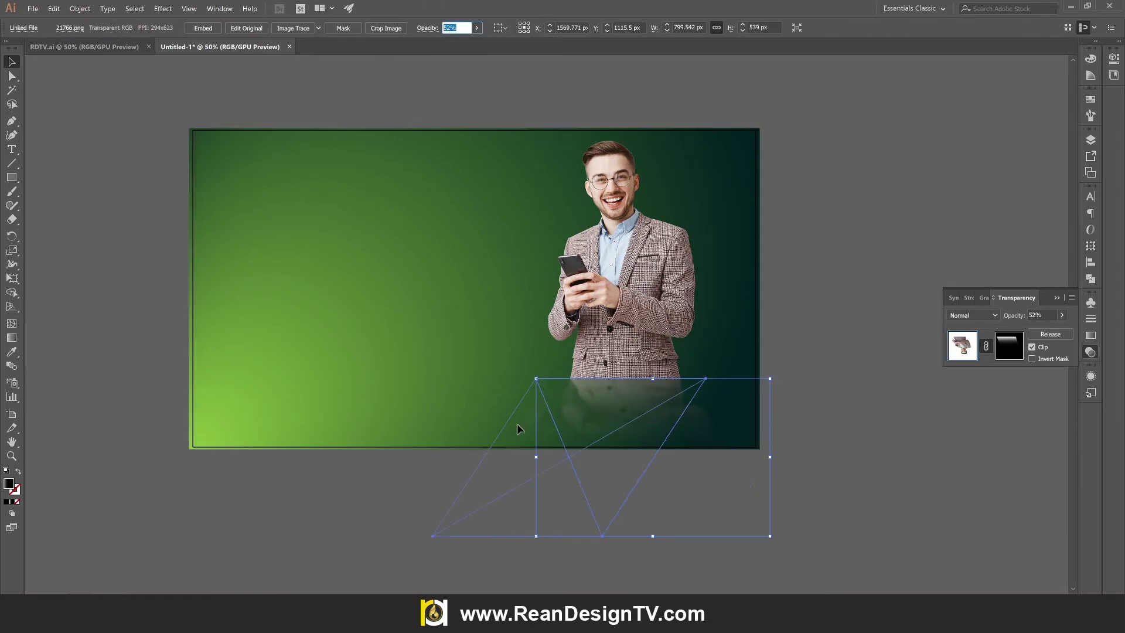
pyautogui.hotkey('ctrl', 'z')
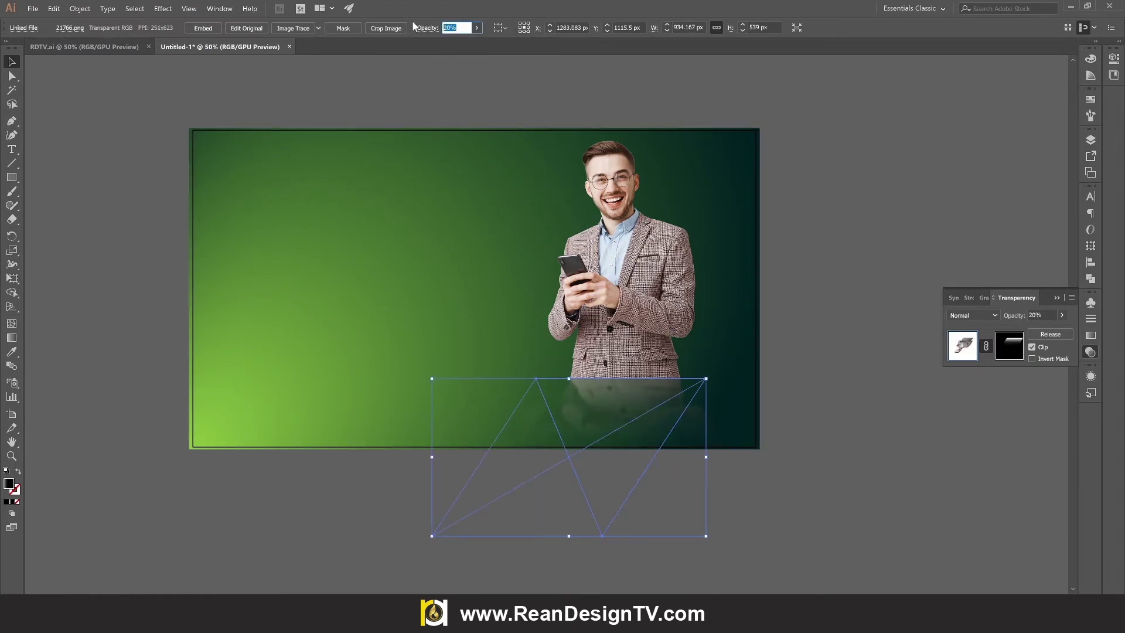
# - Group the man photo with its faded reflection copies, then nudge the group slightly left and down
pyautogui.write('15')
pyautogui.click(853, 219)
pyautogui.scroll(3, 853, 219)
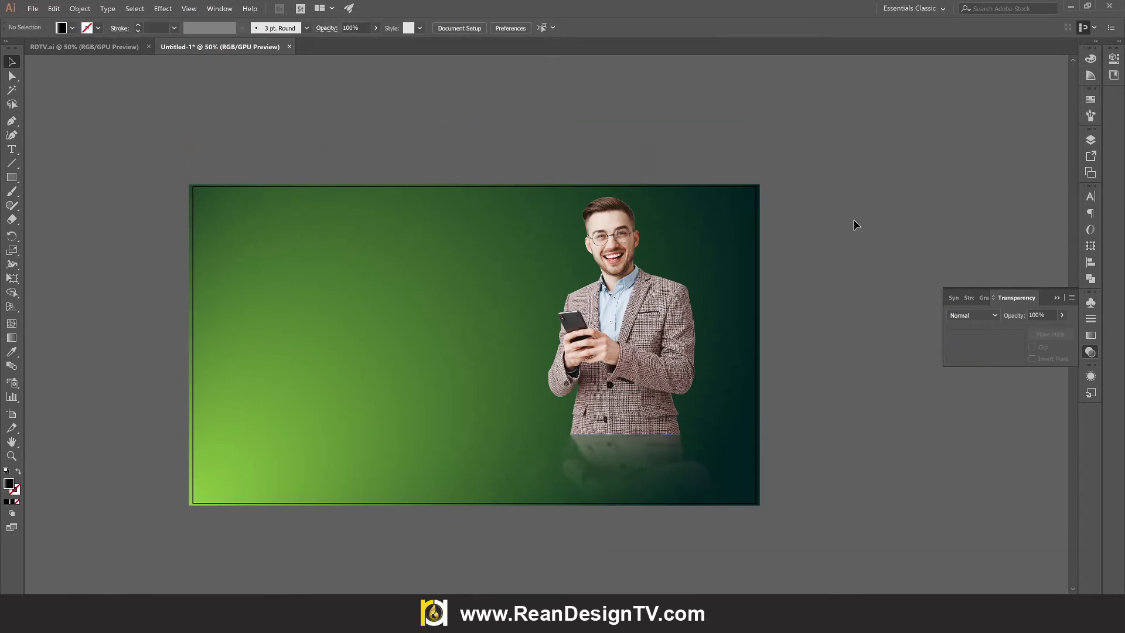
pyautogui.scroll(-3, 799, 329)
pyautogui.click(638, 474)
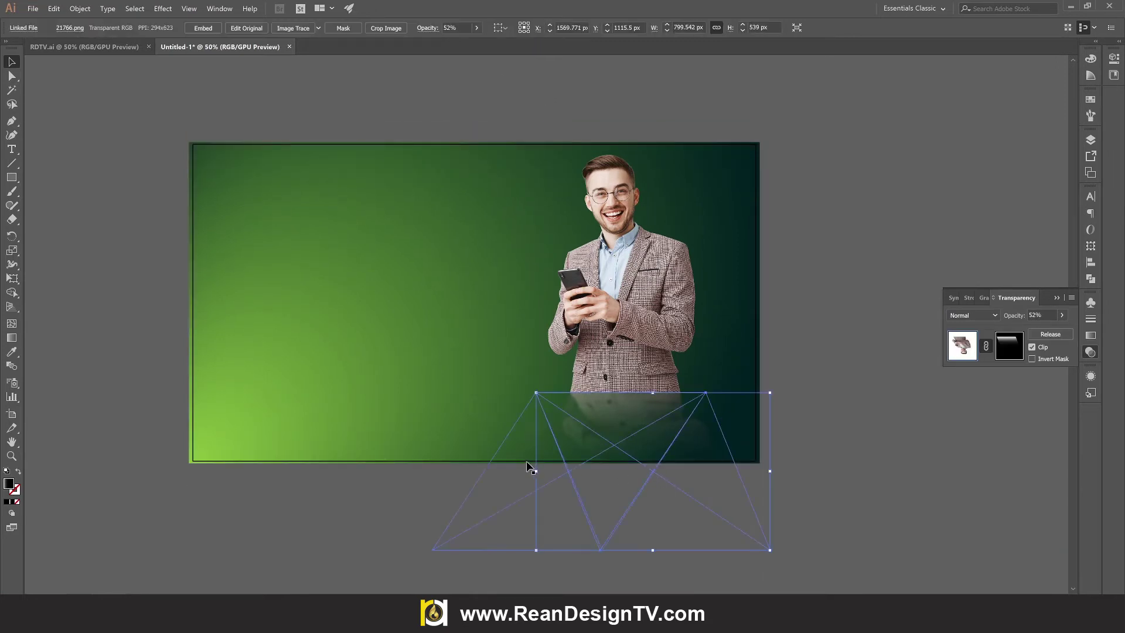
pyautogui.keyDown('shift'); pyautogui.click(581, 335); pyautogui.keyUp('shift')
pyautogui.rightClick(589, 293)
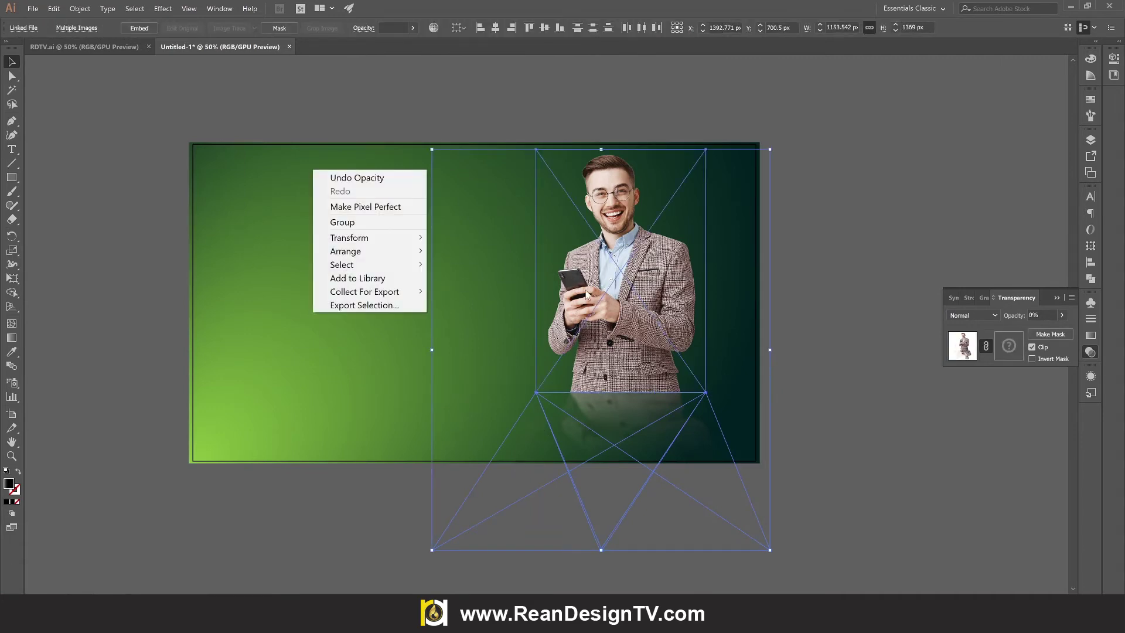
pyautogui.click(369, 222)
pyautogui.click(938, 223)
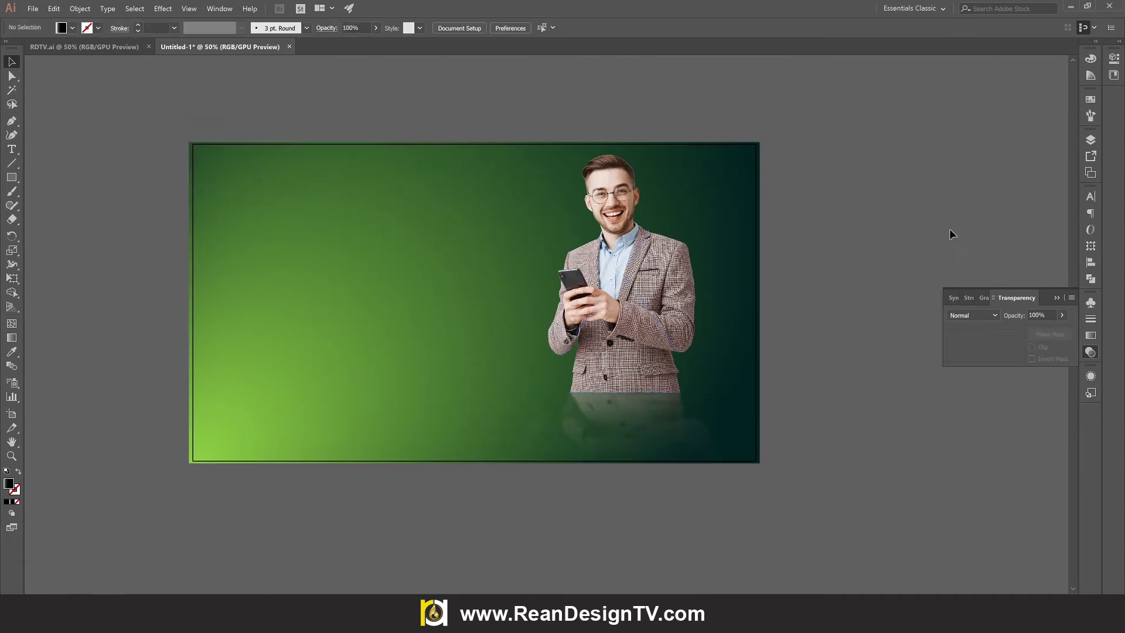
pyautogui.moveTo(652, 272); pyautogui.dragTo(641, 282)
pyautogui.click(901, 281)
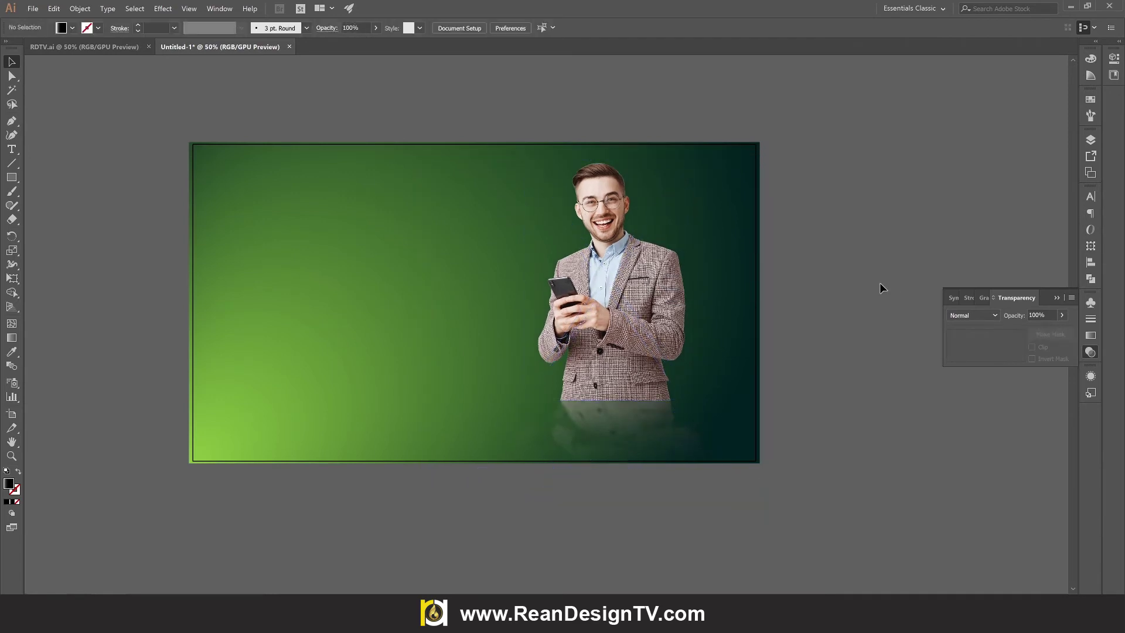
pyautogui.click(11, 150)
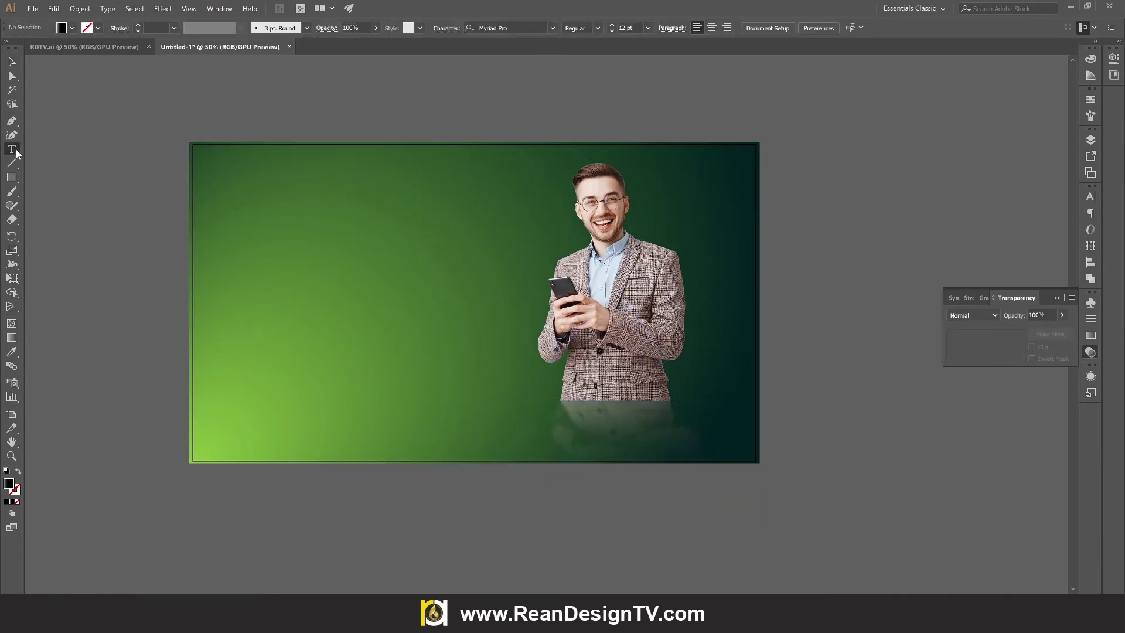
# - Type the headline REFLECTION in Source Sans Variable Bold, 72 pt, on the banner's left side
pyautogui.click(298, 262)
pyautogui.click(434, 27)
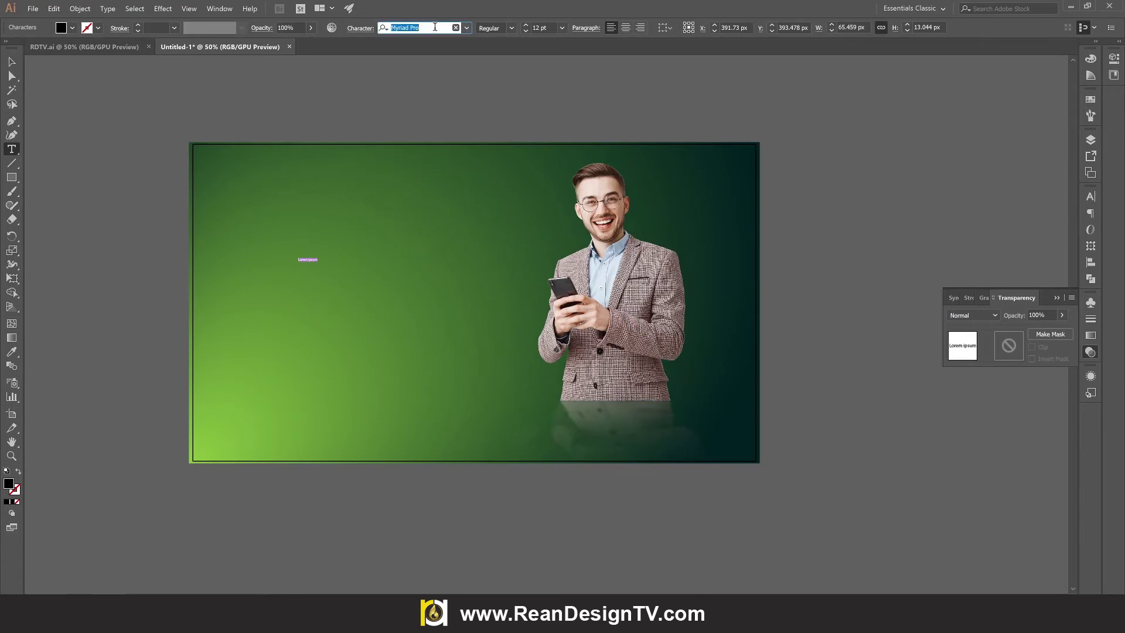
pyautogui.click(468, 28)
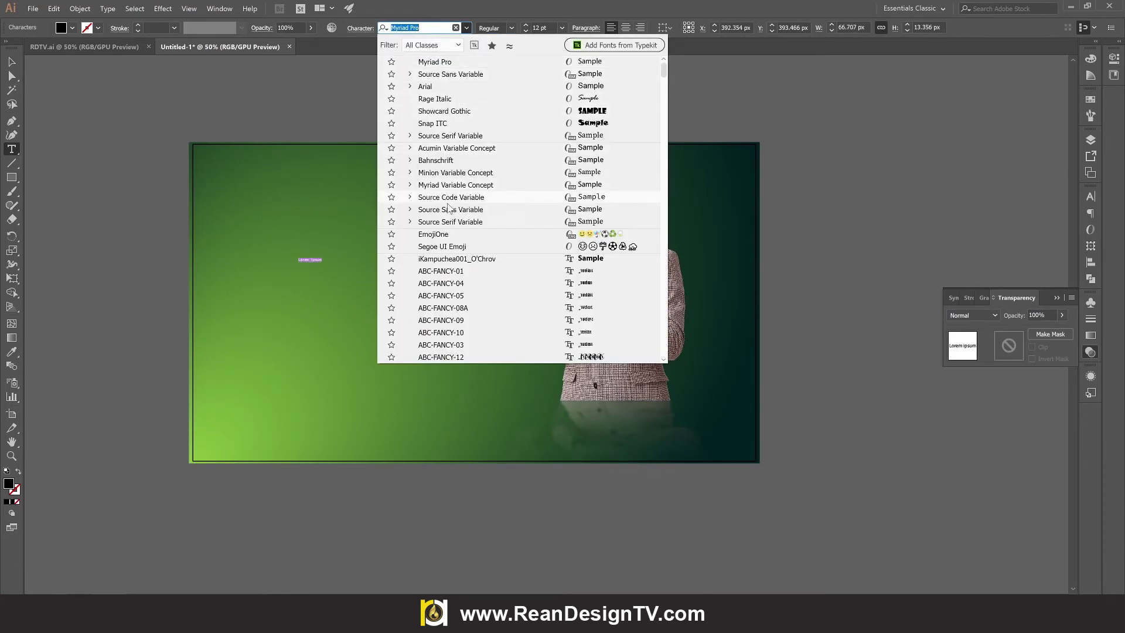
pyautogui.click(468, 212)
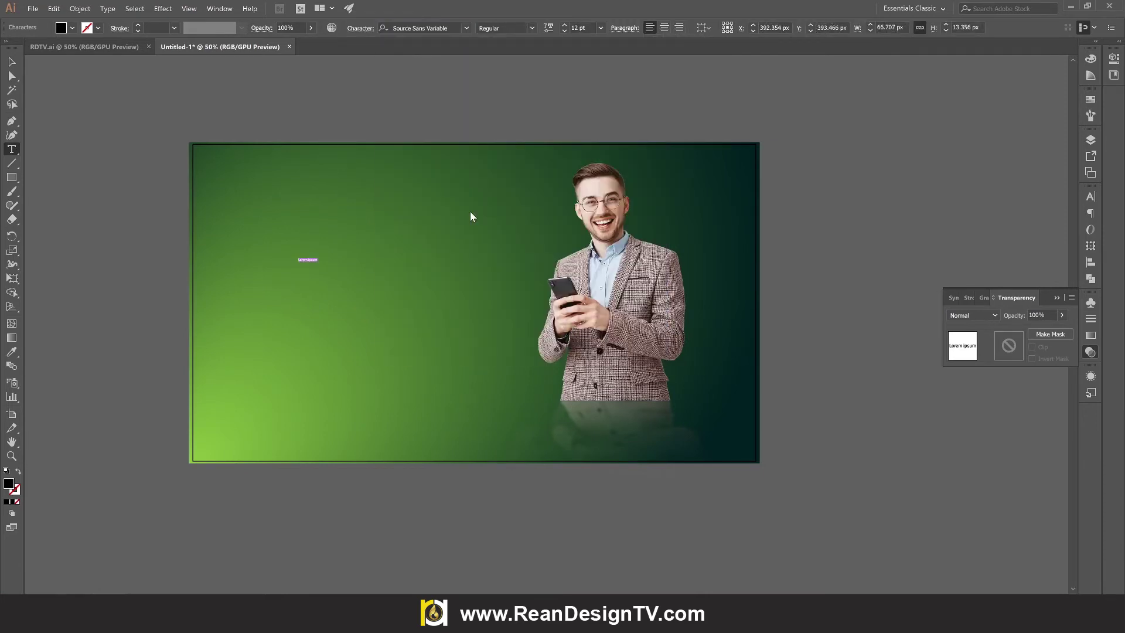
pyautogui.click(533, 28)
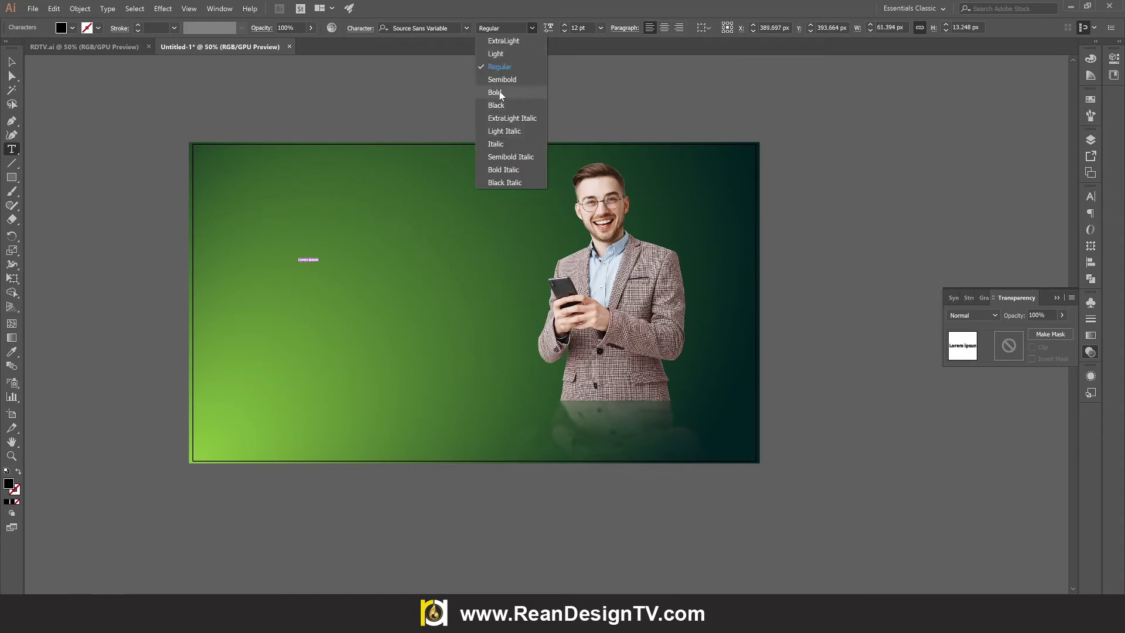
pyautogui.click(502, 92)
pyautogui.click(600, 27)
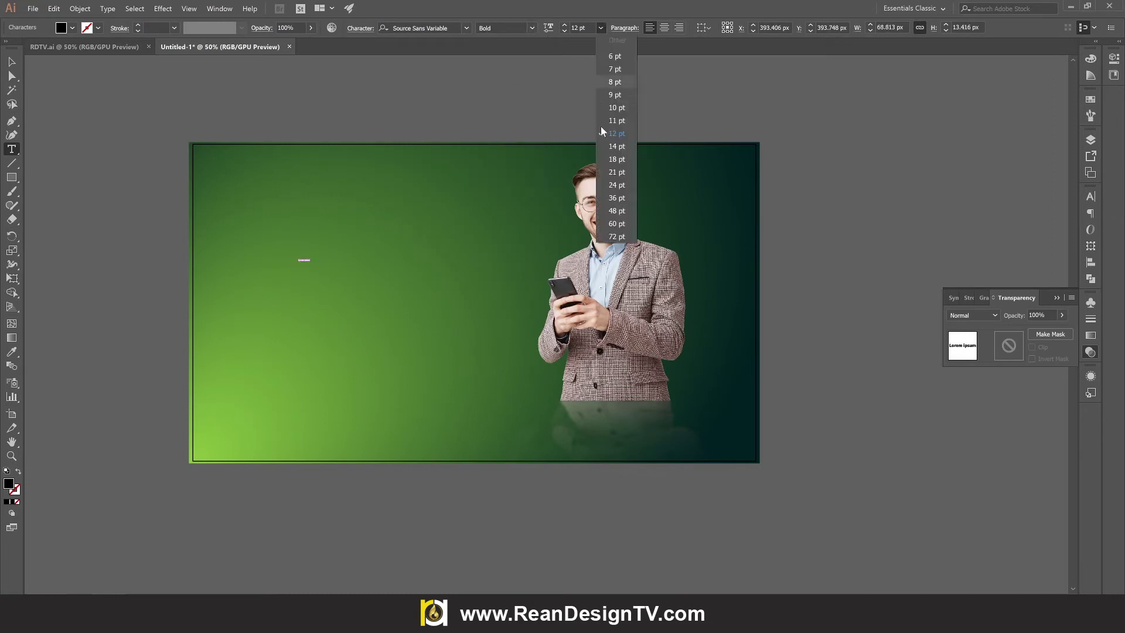
pyautogui.click(615, 239)
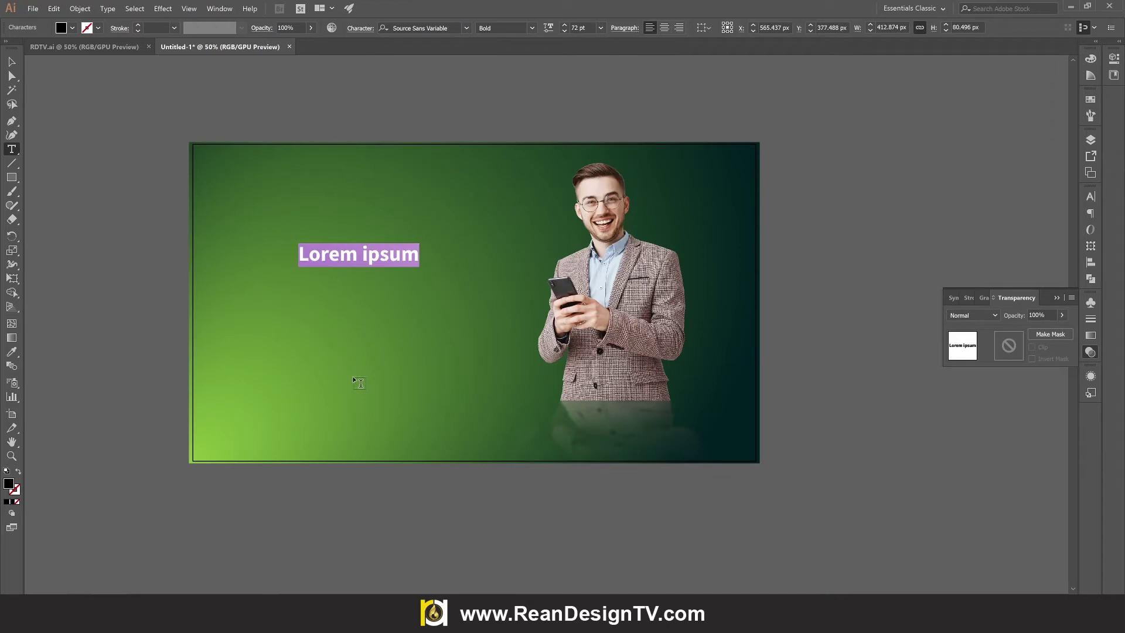
pyautogui.write('REF')
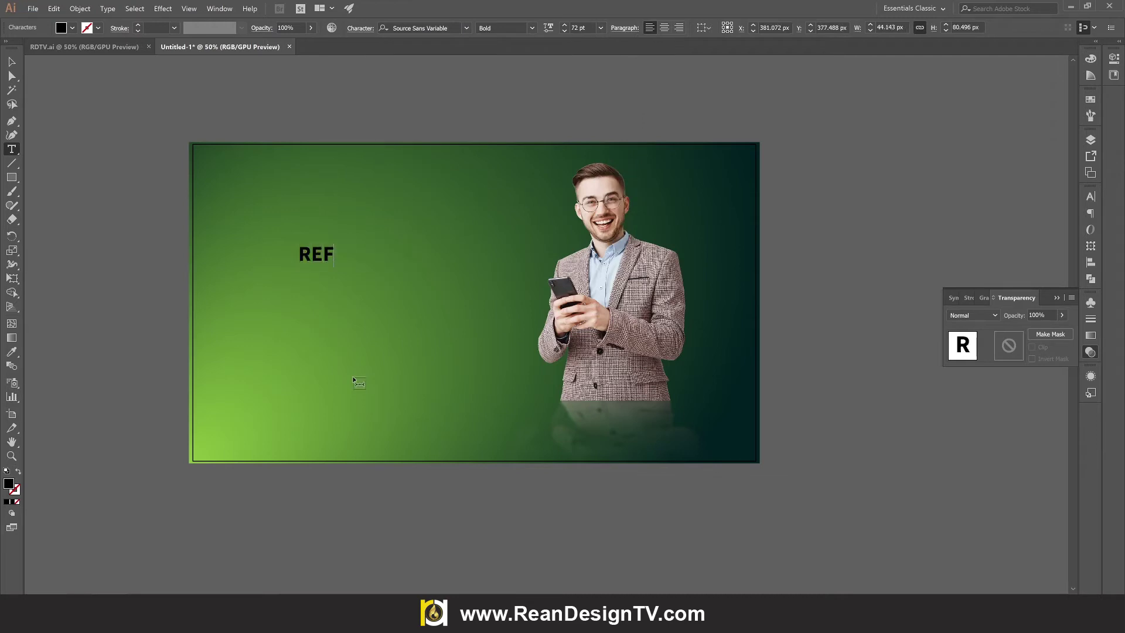
pyautogui.write('LECTI')
pyautogui.write('ON')
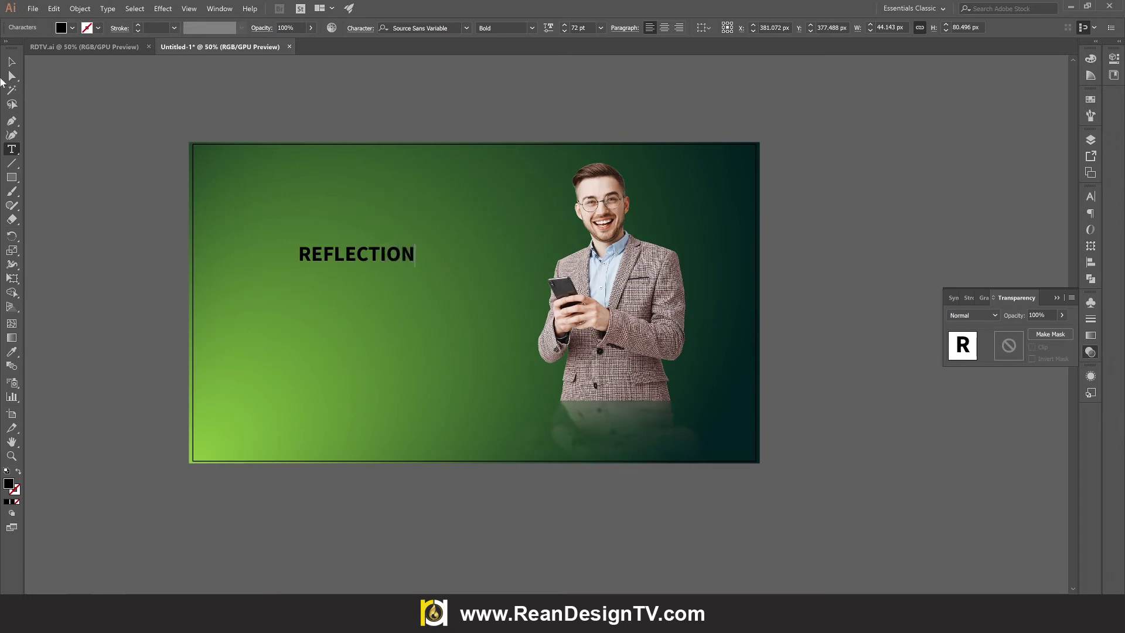
pyautogui.click(11, 61)
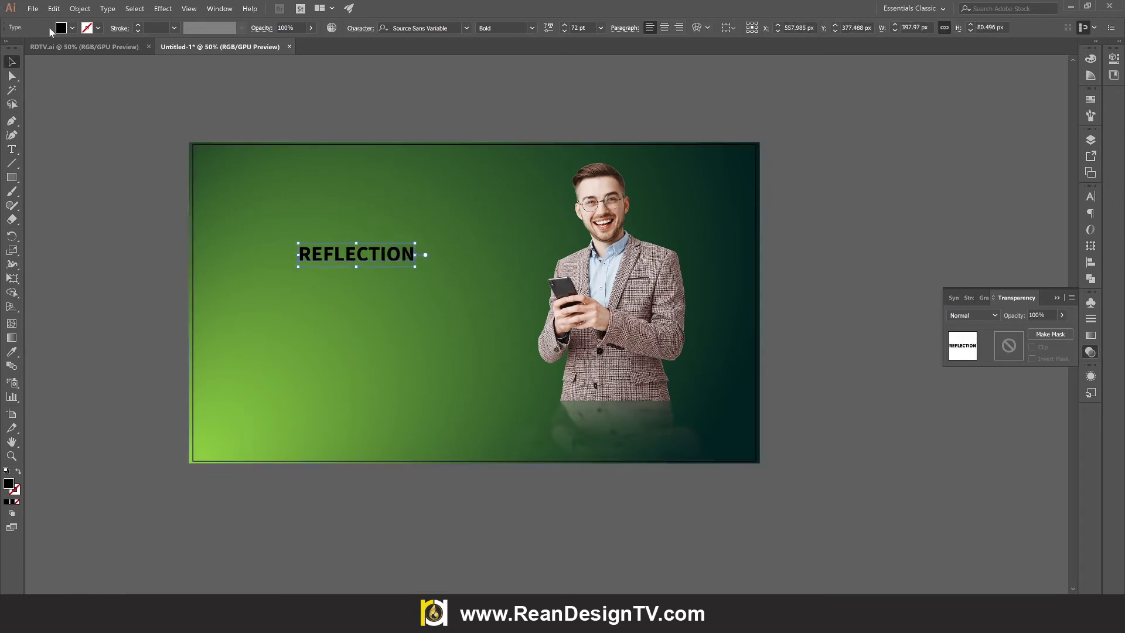
# - Fill the REFLECTION headline white, scale it up proportionally and move it down-left
pyautogui.click(71, 29)
pyautogui.click(25, 47)
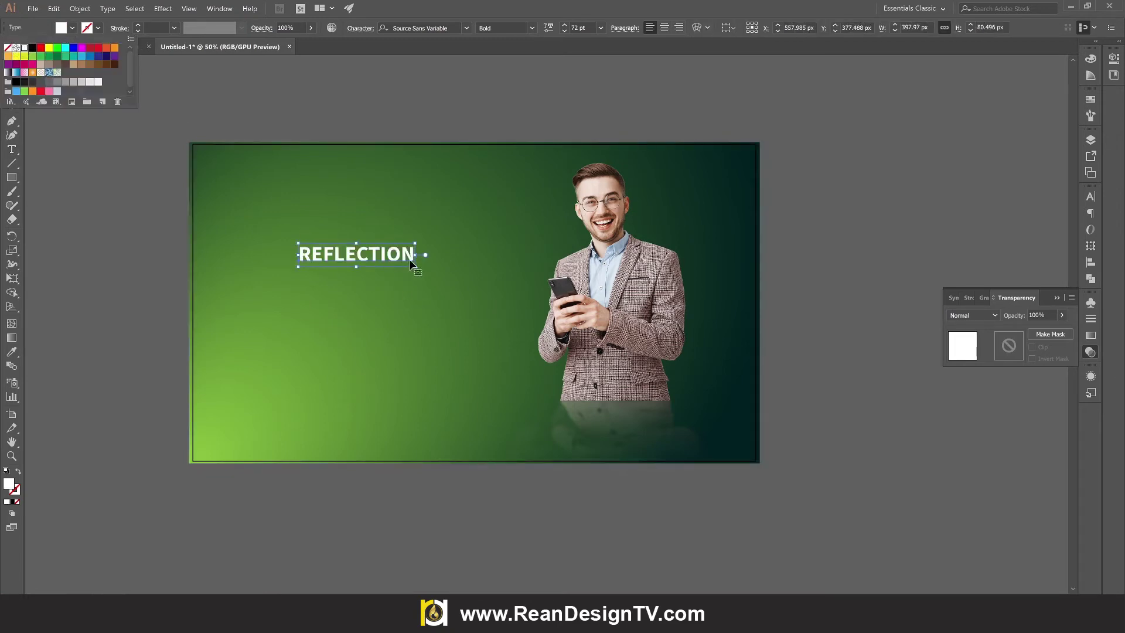
pyautogui.press('Escape')
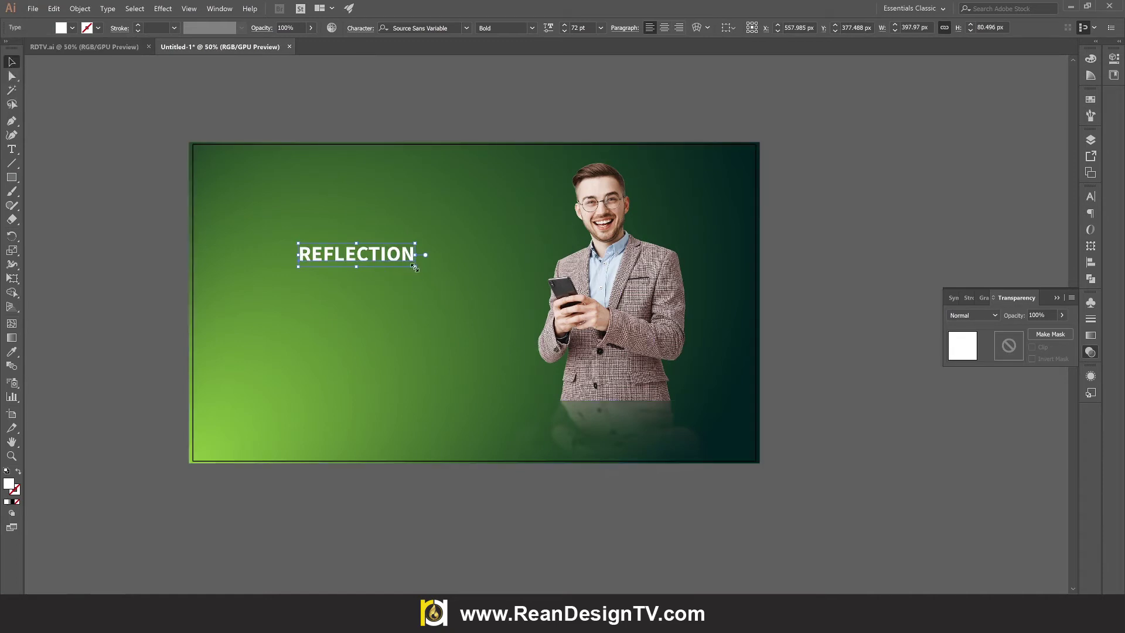
pyautogui.moveTo(416, 266); pyautogui.dragTo(422, 270)
pyautogui.moveTo(503, 318); pyautogui.dragTo(596, 302)
pyautogui.moveTo(599, 257)
pyautogui.mouseDown()
pyautogui.moveTo(427, 301)
pyautogui.moveTo(438, 307)
pyautogui.mouseUp()
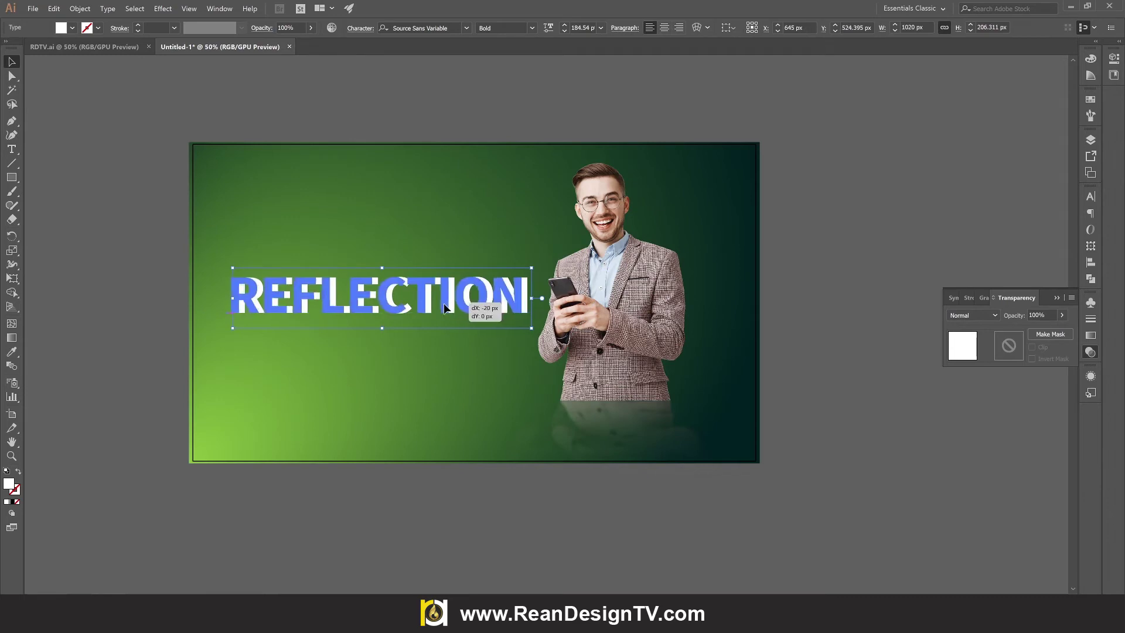
# - Push the headline's variable weight to maximum and shift the man photo group right and down
pyautogui.click(548, 28)
pyautogui.moveTo(512, 62); pyautogui.dragTo(547, 67)
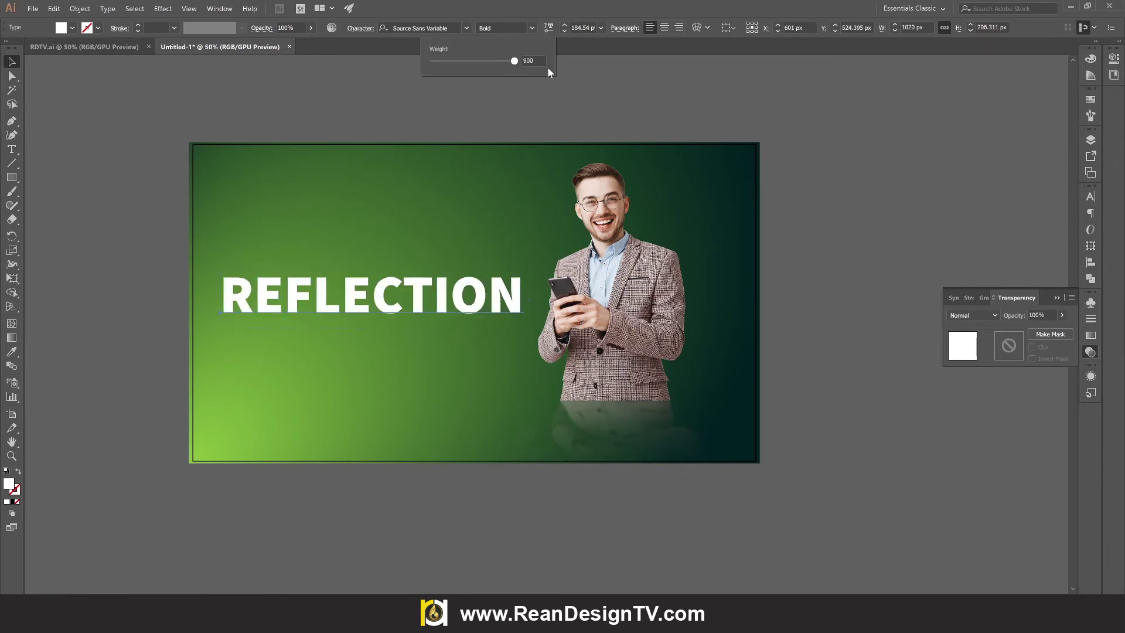
pyautogui.click(869, 269)
pyautogui.moveTo(714, 291); pyautogui.dragTo(739, 303)
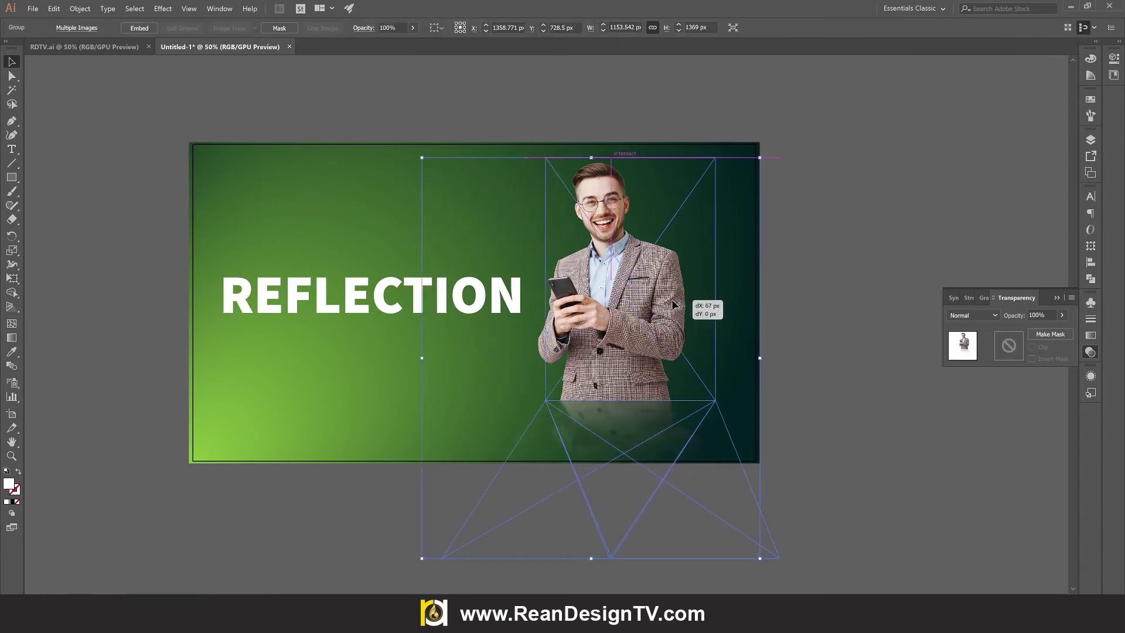
pyautogui.click(815, 271)
pyautogui.moveTo(388, 282); pyautogui.dragTo(403, 280)
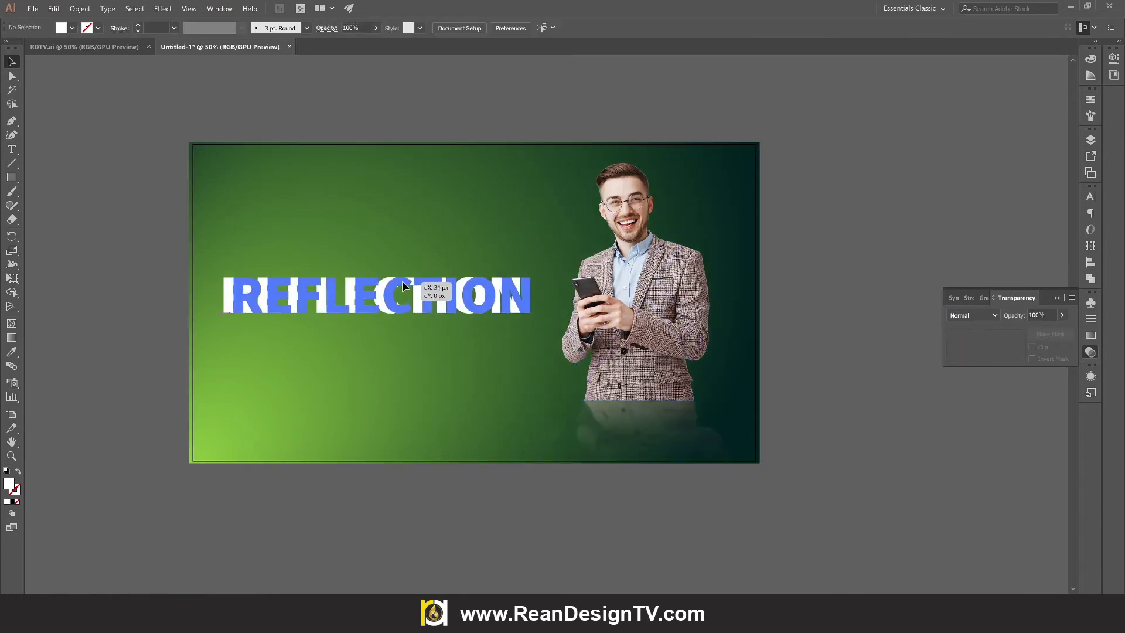
pyautogui.click(422, 293)
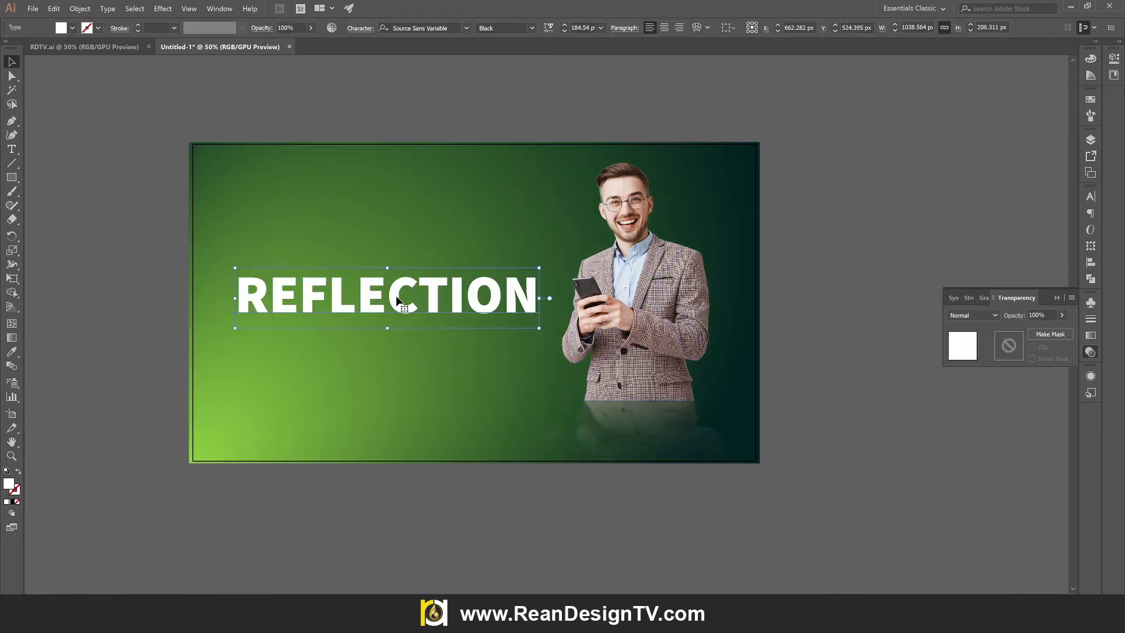
pyautogui.rightClick(404, 296)
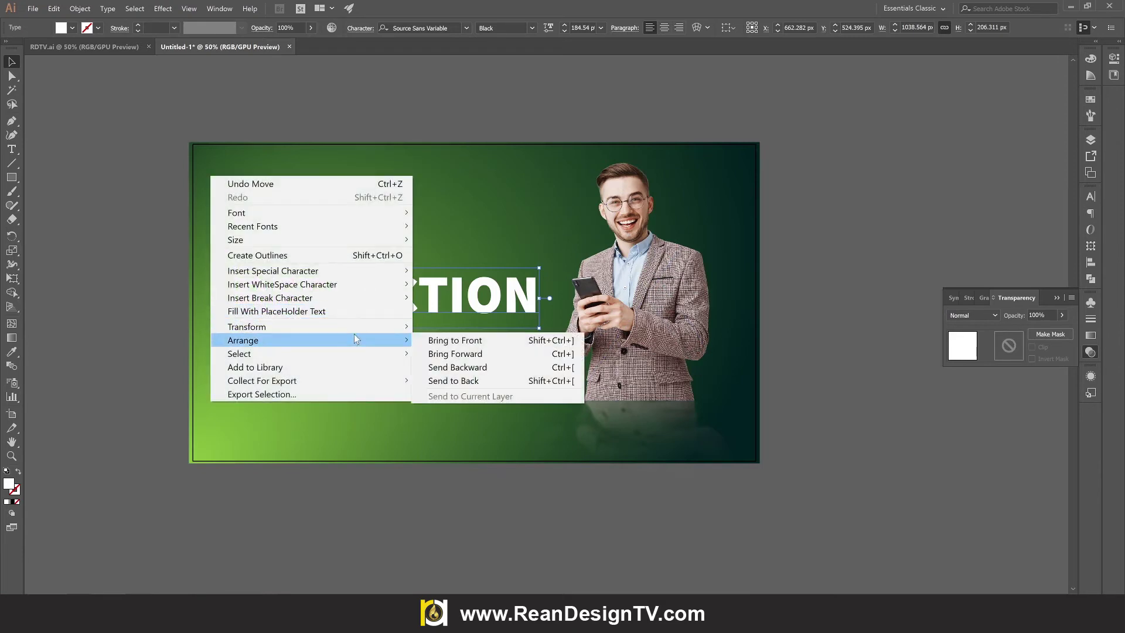
pyautogui.moveTo(263, 325)
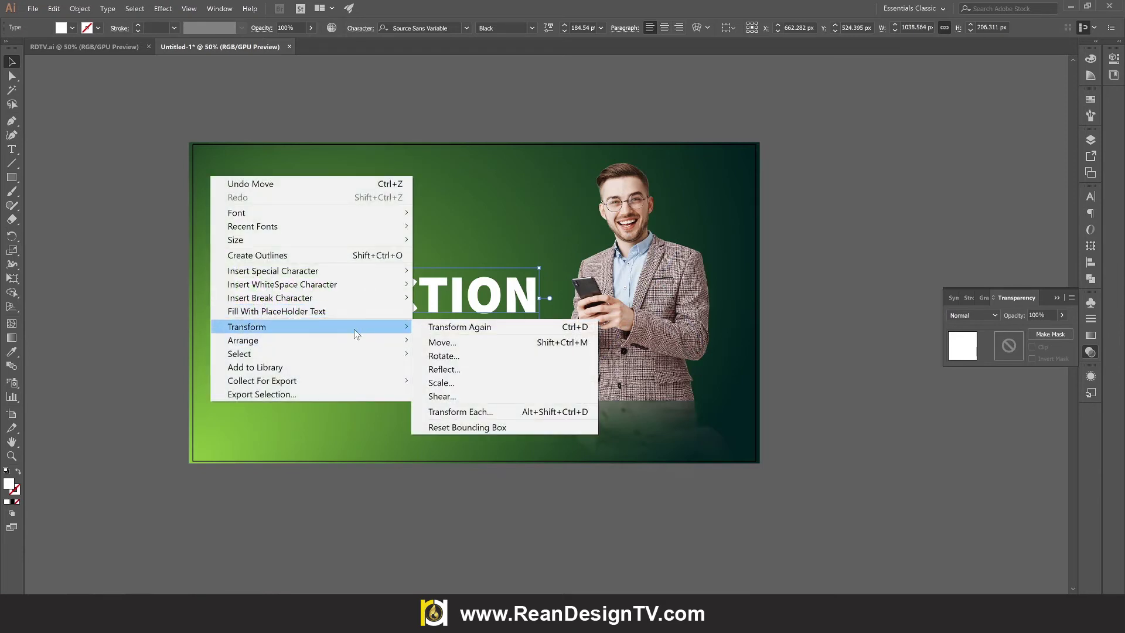
# - Make a horizontally reflected copy of the REFLECTION headline and select the flipped copy
pyautogui.click(445, 369)
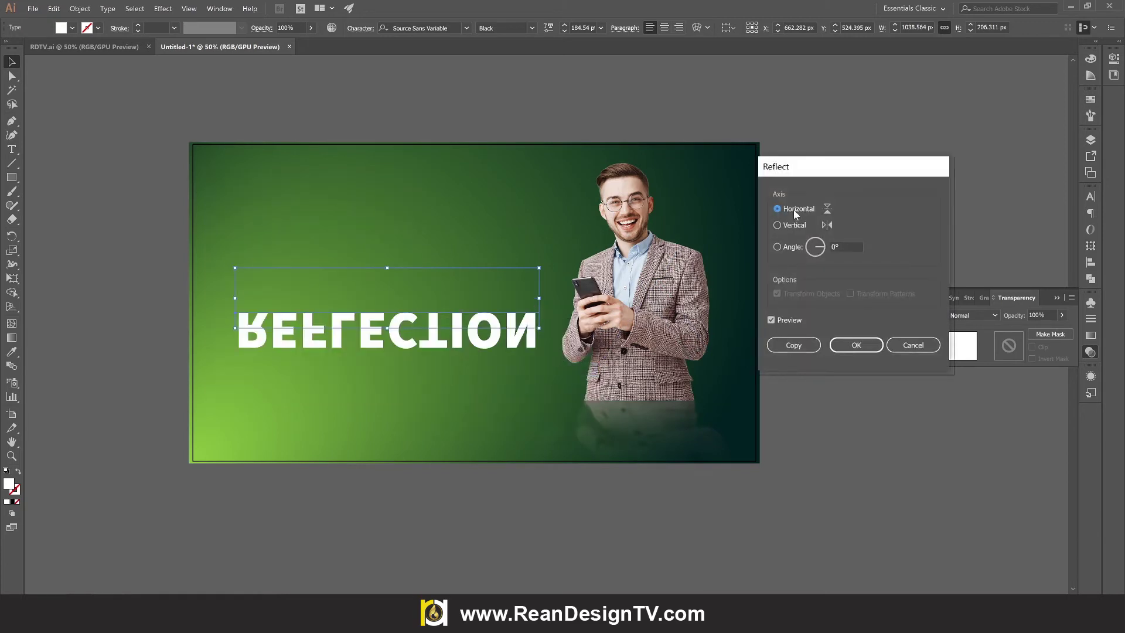
pyautogui.click(780, 346)
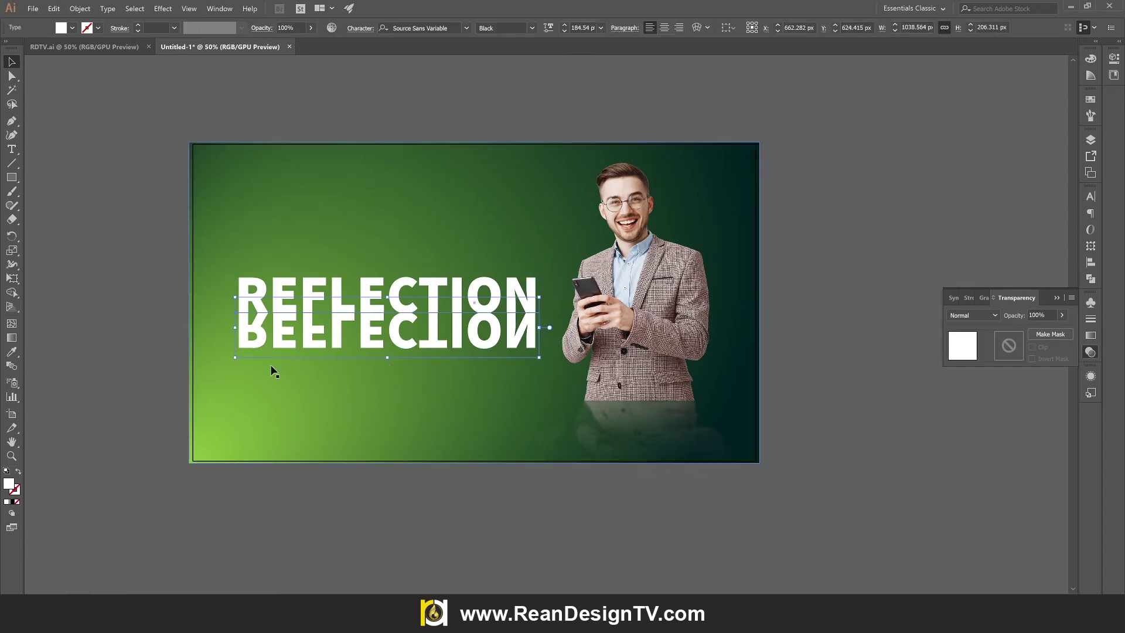
pyautogui.click(309, 342)
pyautogui.scroll(1, 315, 339)
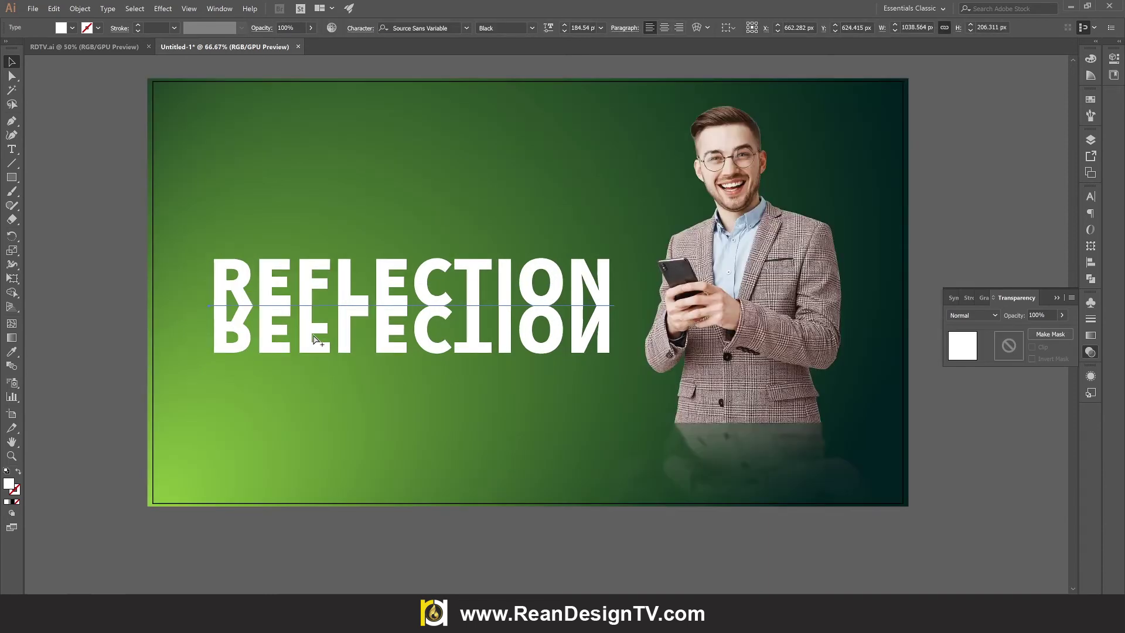
pyautogui.scroll(2, 315, 339)
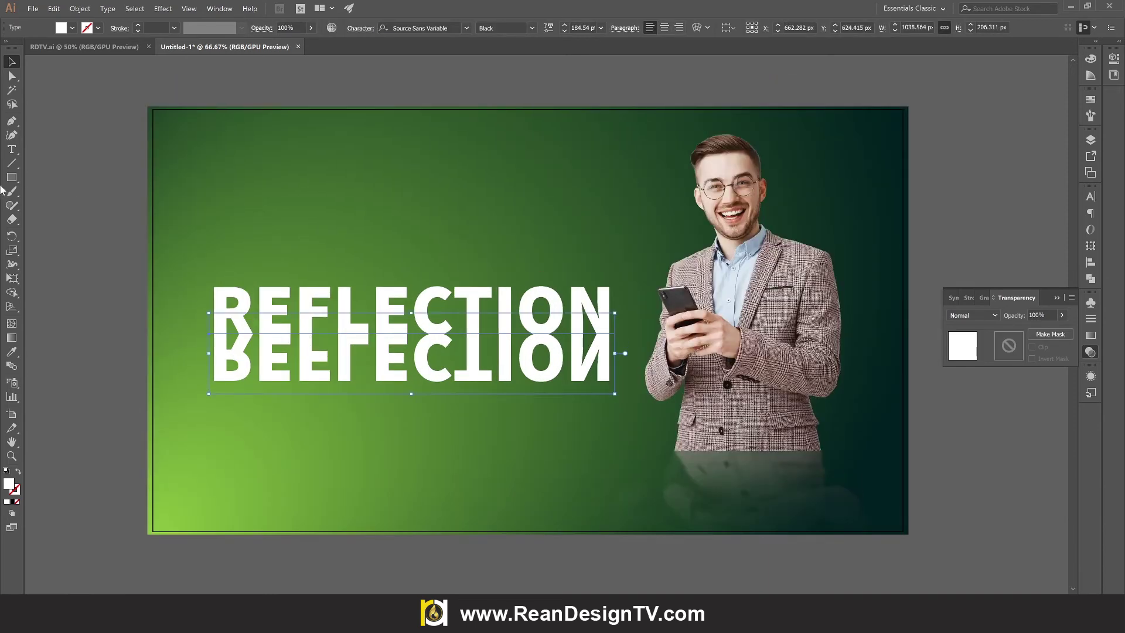
# - Draw a rectangle over the mirrored text and give it a vertical white-to-black gradient fill
pyautogui.click(12, 180)
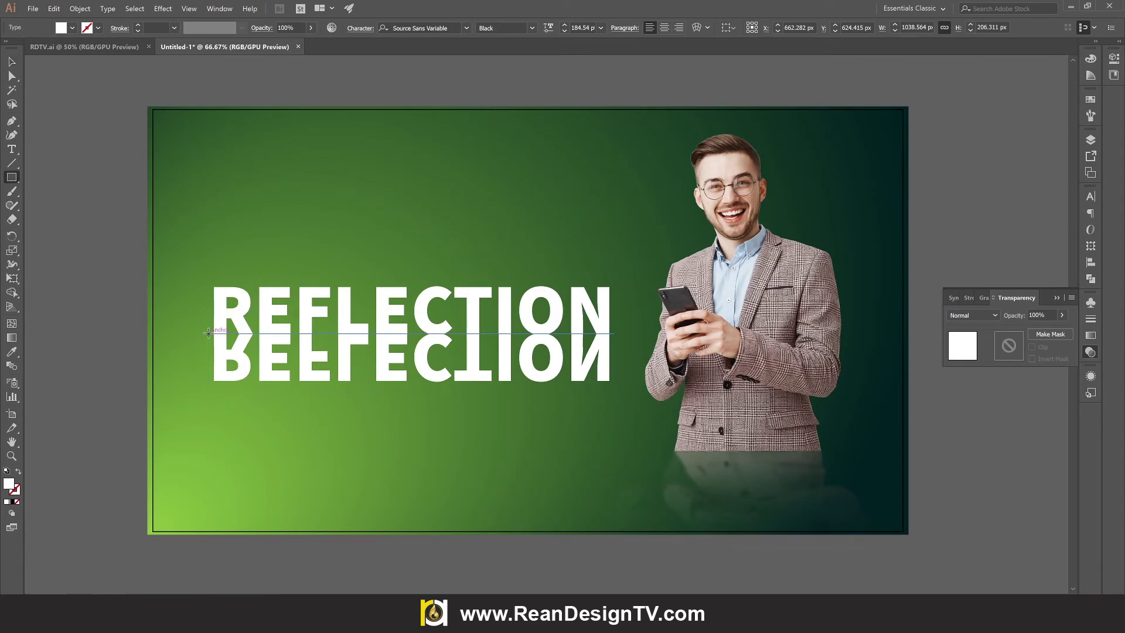
pyautogui.moveTo(207, 332); pyautogui.dragTo(613, 394)
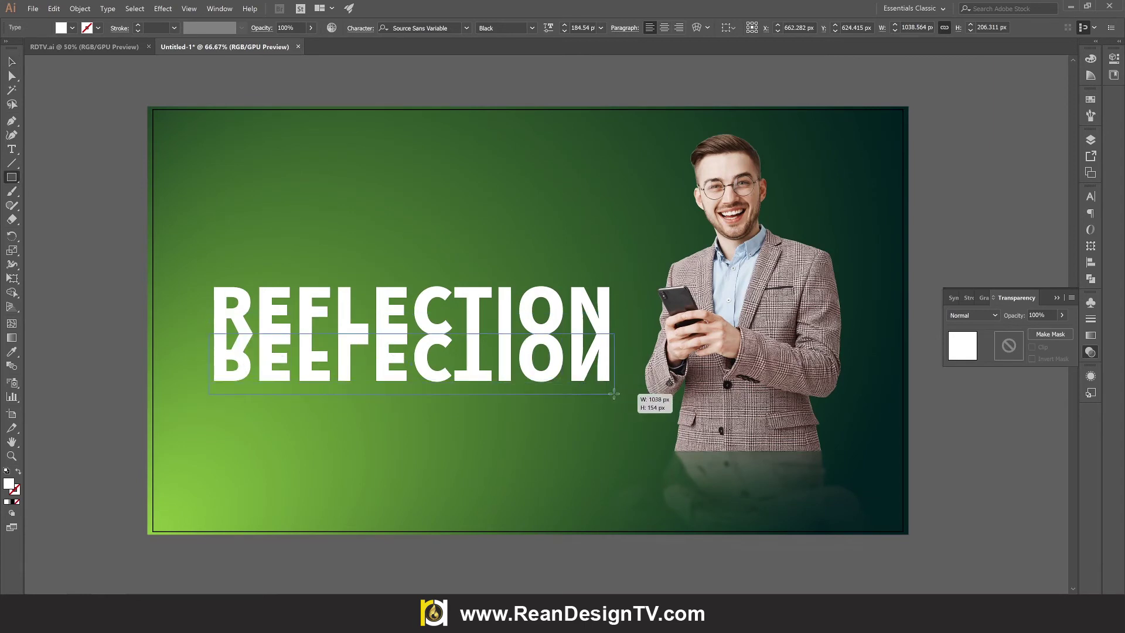
pyautogui.moveTo(614, 394); pyautogui.dragTo(618, 391)
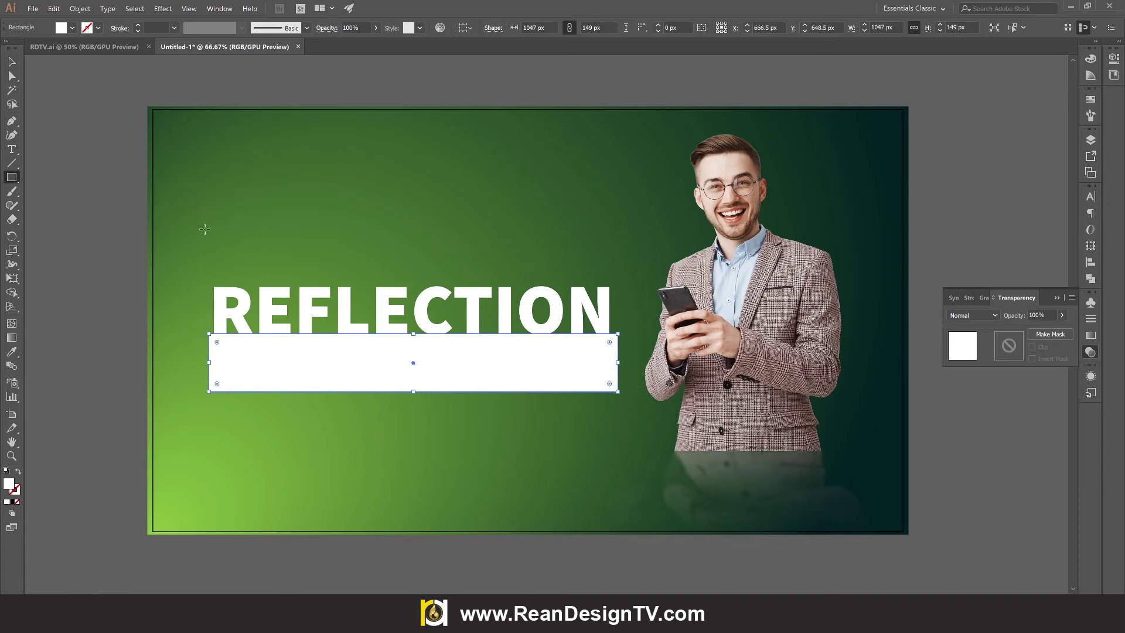
pyautogui.click(71, 28)
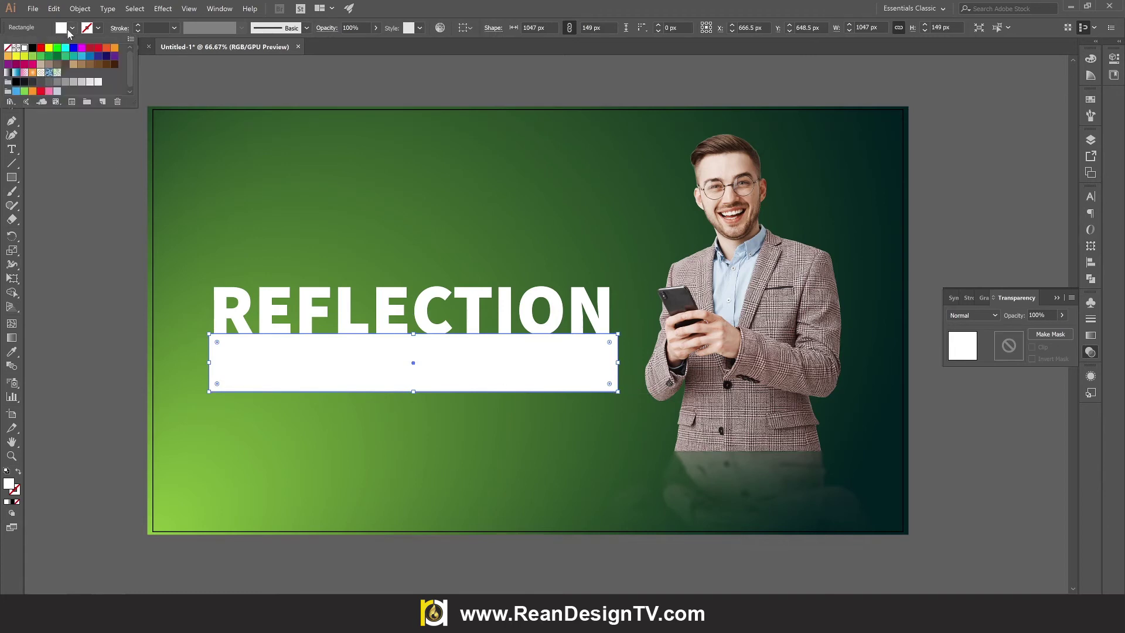
pyautogui.click(8, 72)
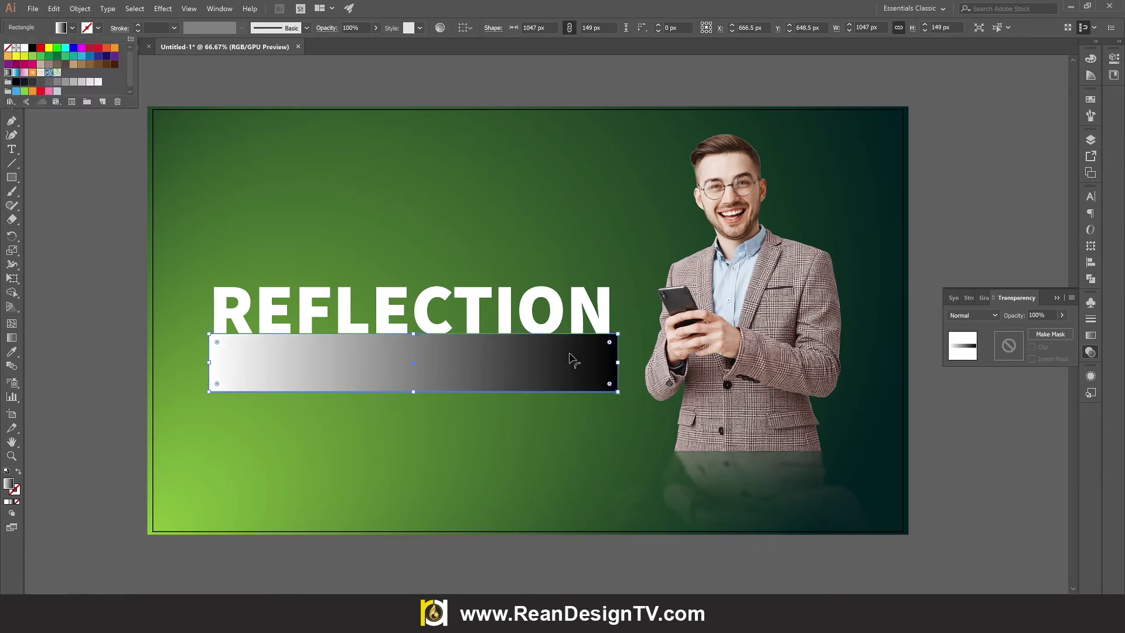
pyautogui.press('g')
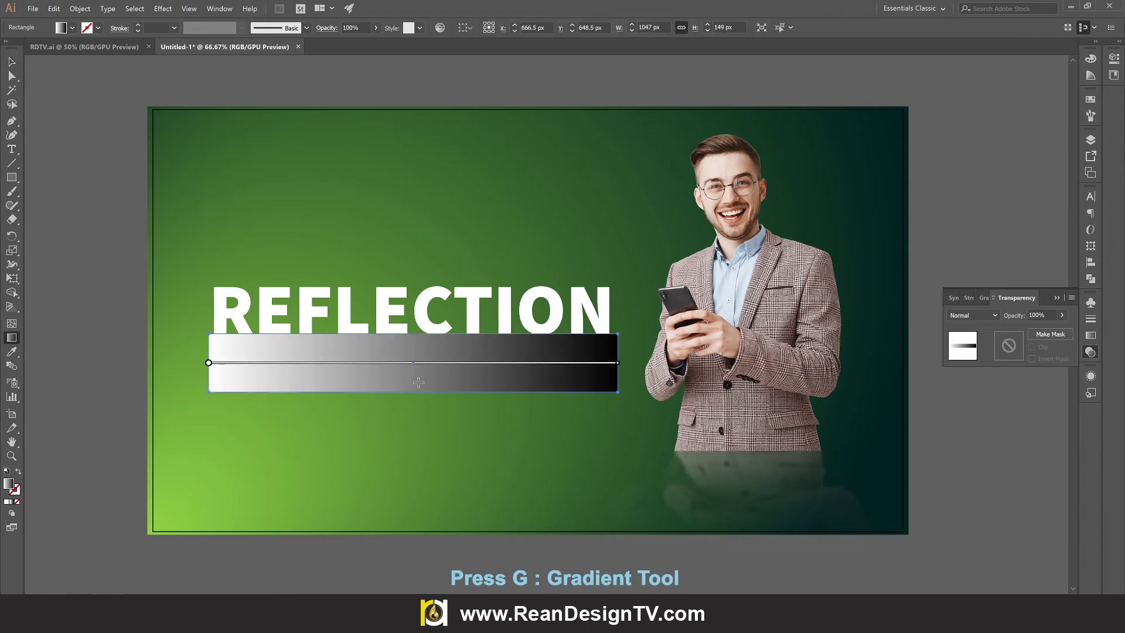
pyautogui.moveTo(413, 362)
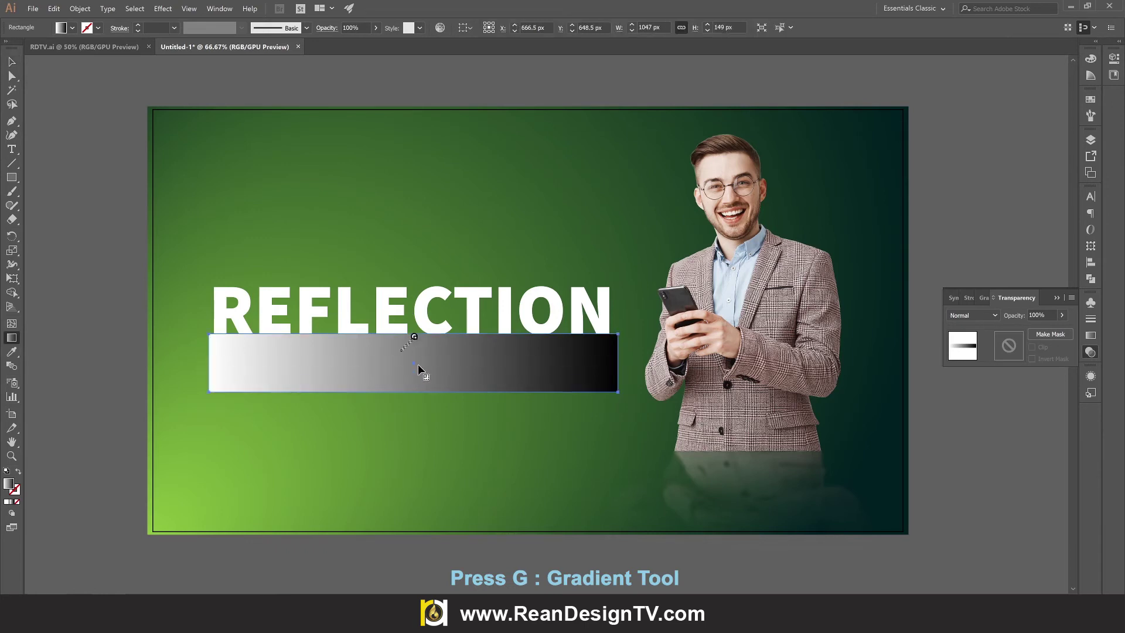
pyautogui.moveTo(414, 337)
pyautogui.mouseDown()
pyautogui.moveTo(415, 387)
pyautogui.moveTo(410, 352)
pyautogui.mouseUp()
# - Set the gradient stops to pure black 000000 and pure white FFFFFF
pyautogui.press('v')
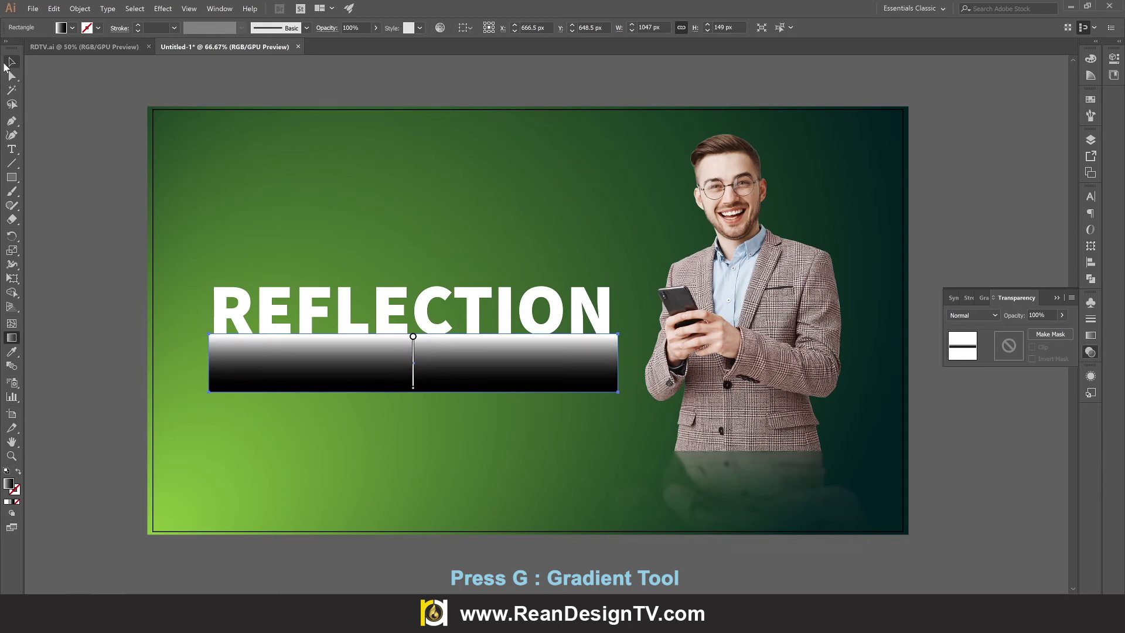
pyautogui.click(1090, 335)
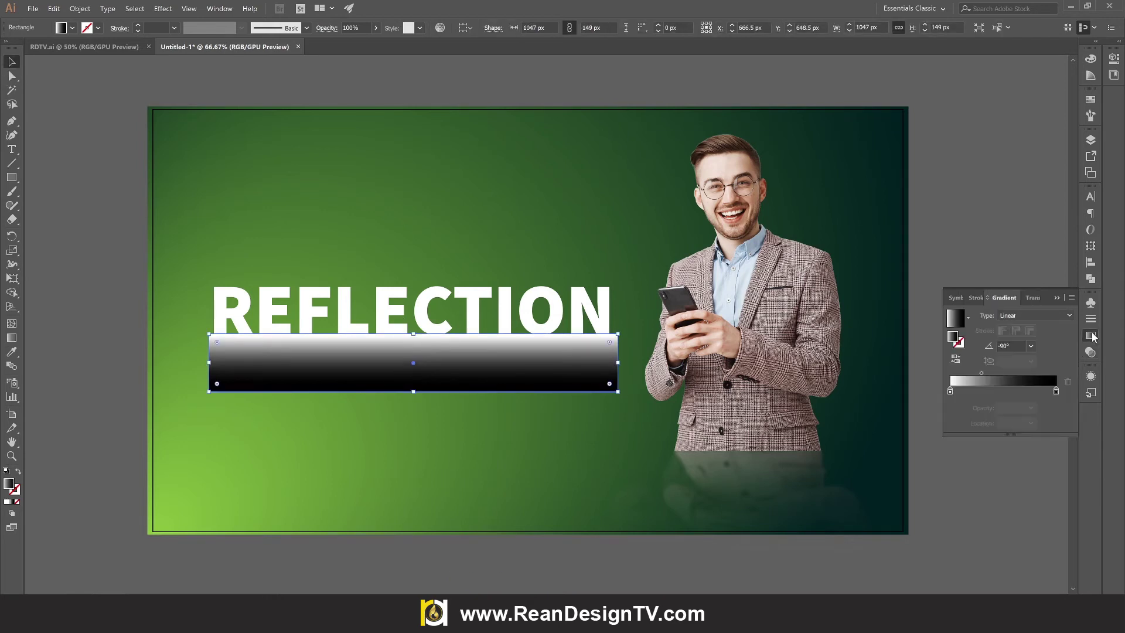
pyautogui.doubleClick(1056, 390)
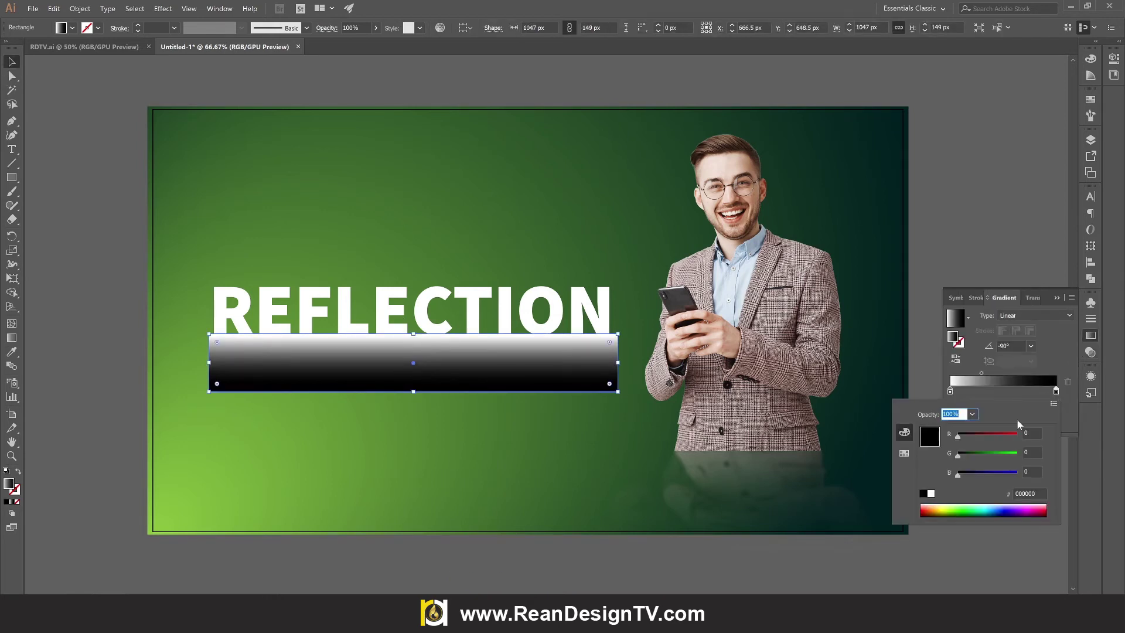
pyautogui.press('Tab')
pyautogui.press('Tab')
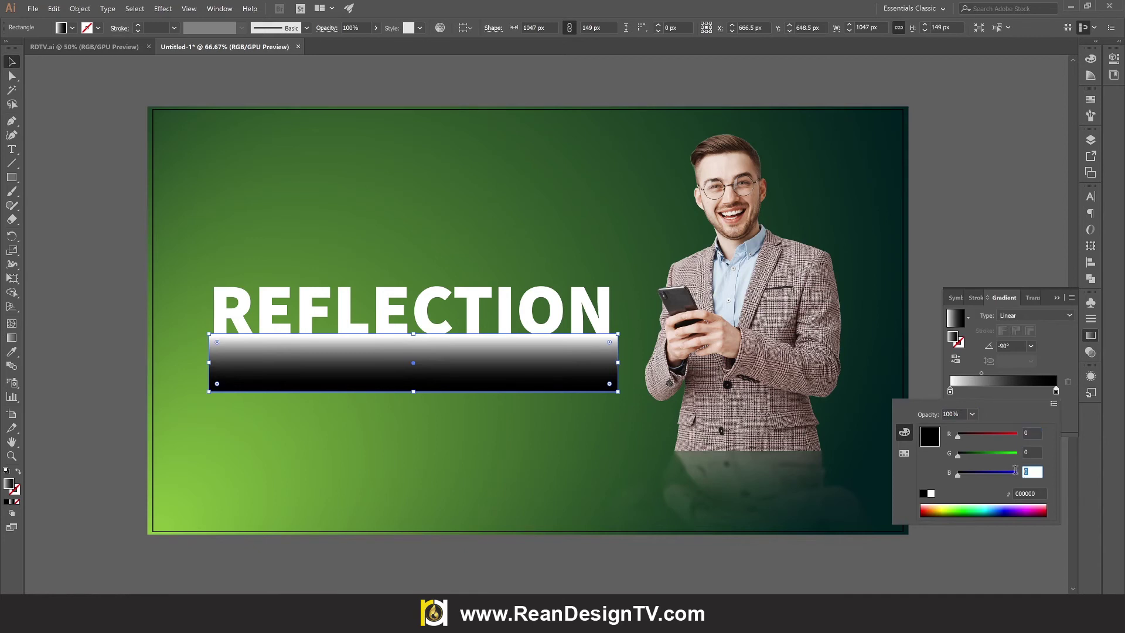
pyautogui.click(950, 390)
pyautogui.doubleClick(950, 390)
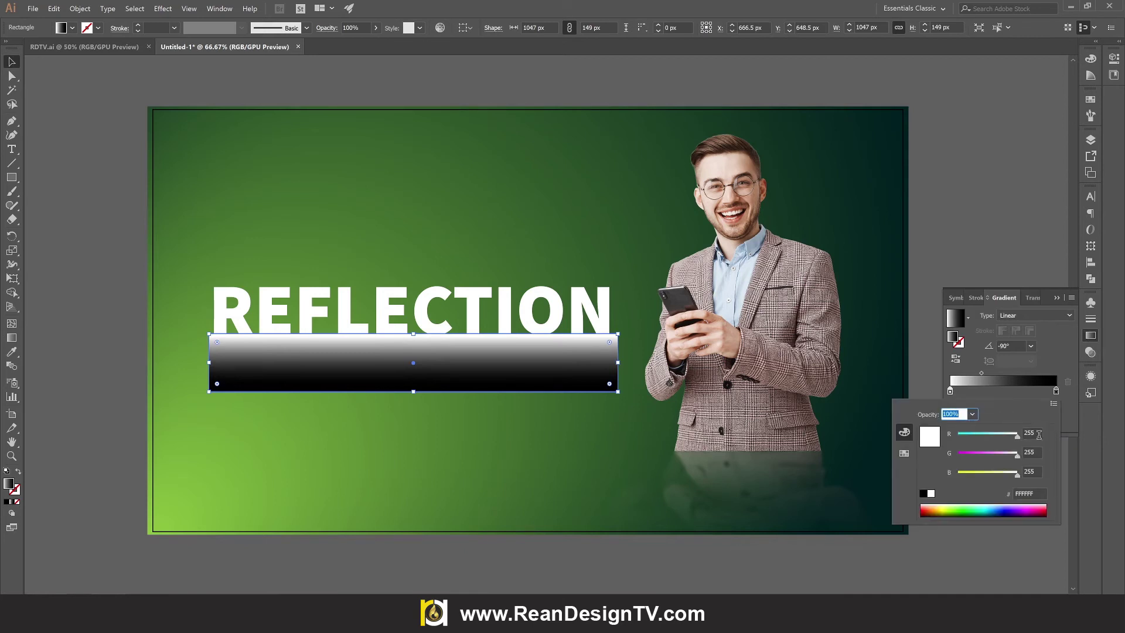
pyautogui.press('Tab')
pyautogui.press('Tab')
pyautogui.click(1032, 471)
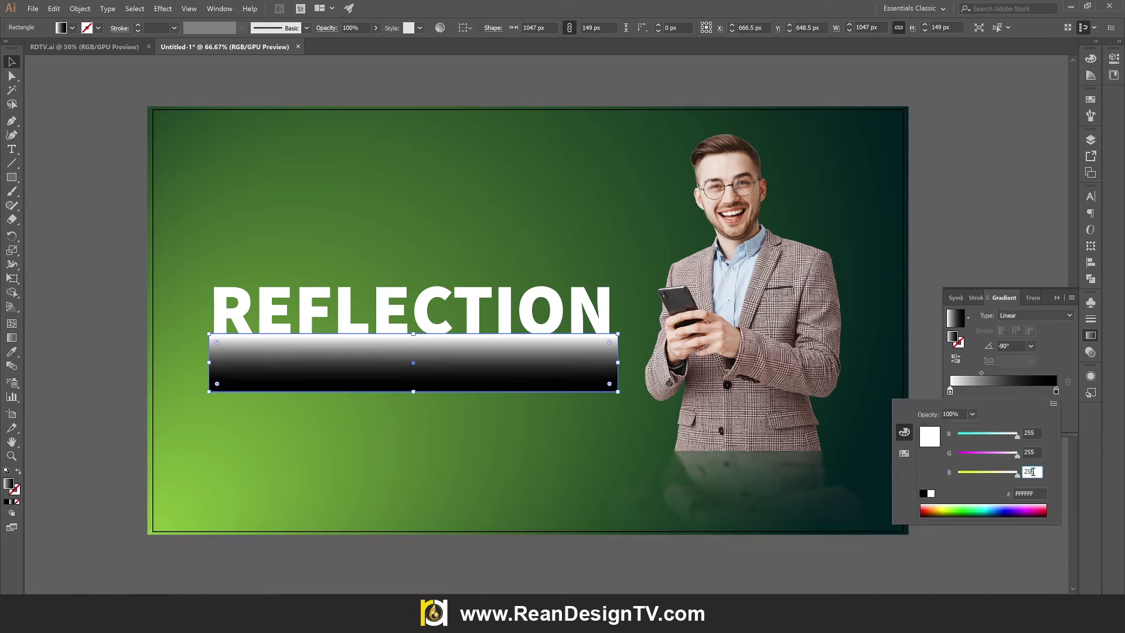
pyautogui.press('Return')
pyautogui.click(1090, 351)
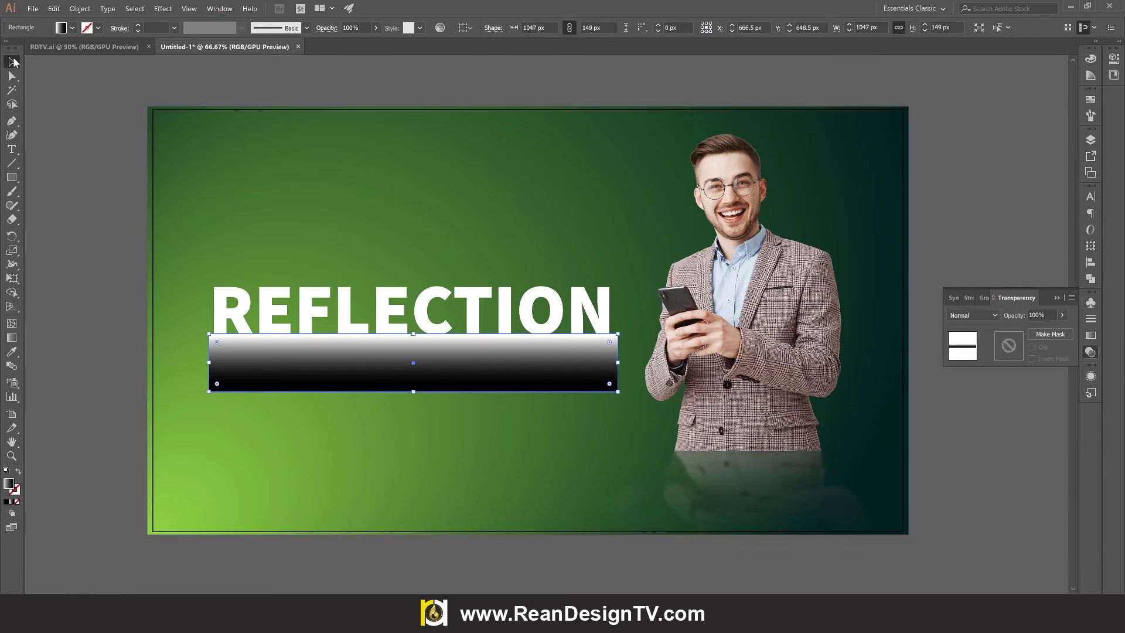
# - Select the gradient rectangle together with the reflected text, excluding the green background
pyautogui.click(140, 210)
pyautogui.click(331, 378)
pyautogui.click(106, 370)
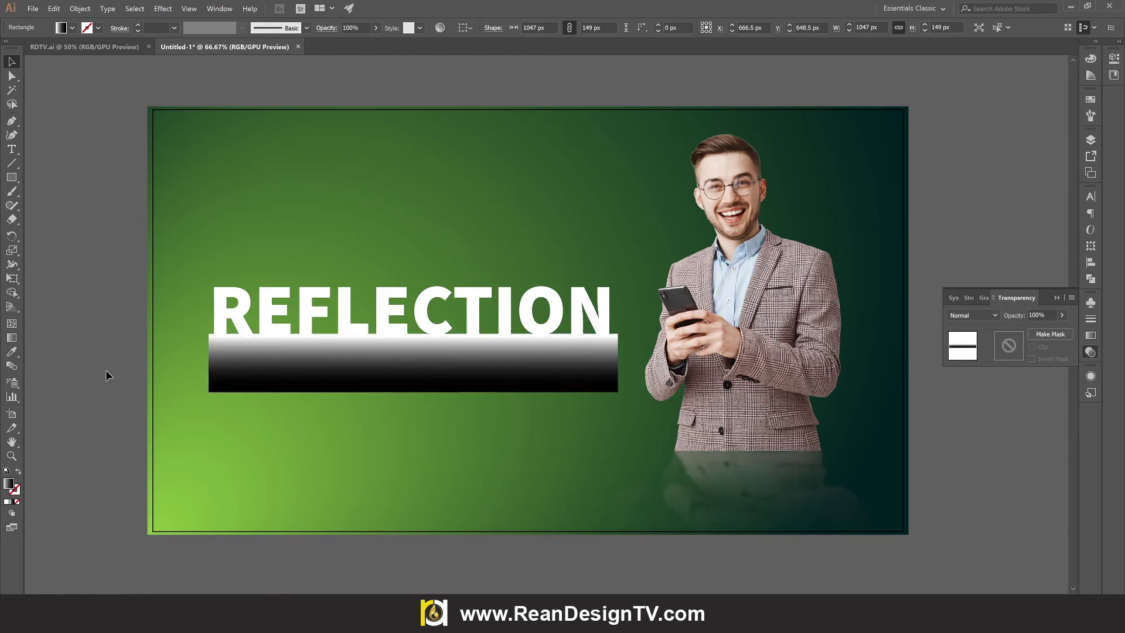
pyautogui.click(239, 377)
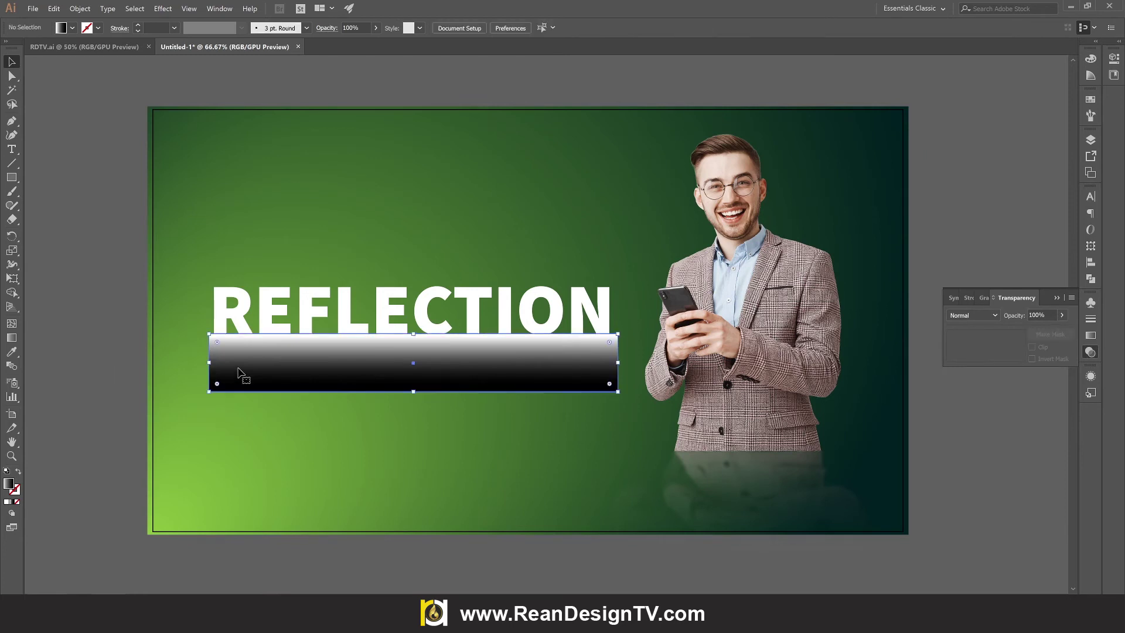
pyautogui.keyDown('shift'); pyautogui.click(279, 404); pyautogui.keyUp('shift')
pyautogui.keyDown('shift'); pyautogui.click(198, 437); pyautogui.keyUp('shift')
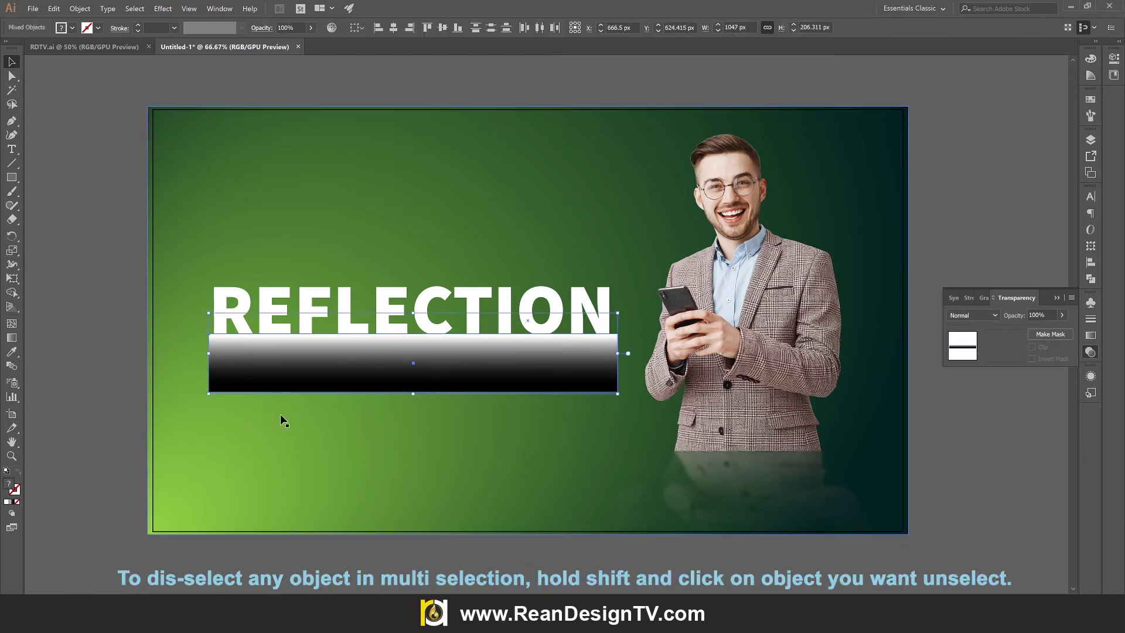
# - Make an opacity mask from the gradient rectangle over the mirrored text and enter mask editing
pyautogui.click(1050, 334)
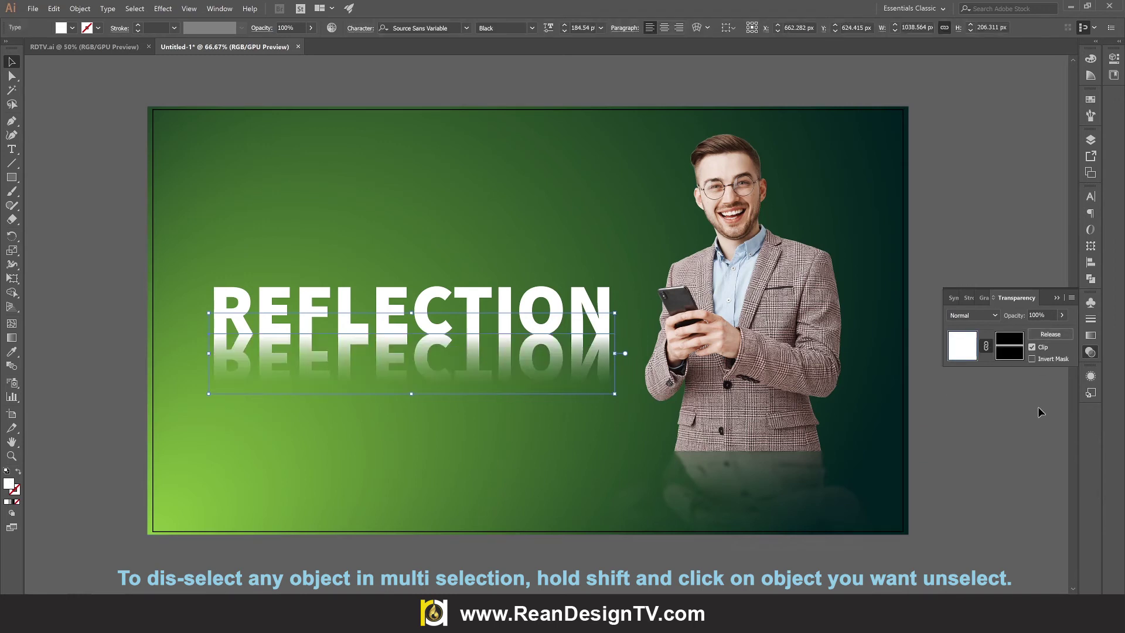
pyautogui.click(1010, 350)
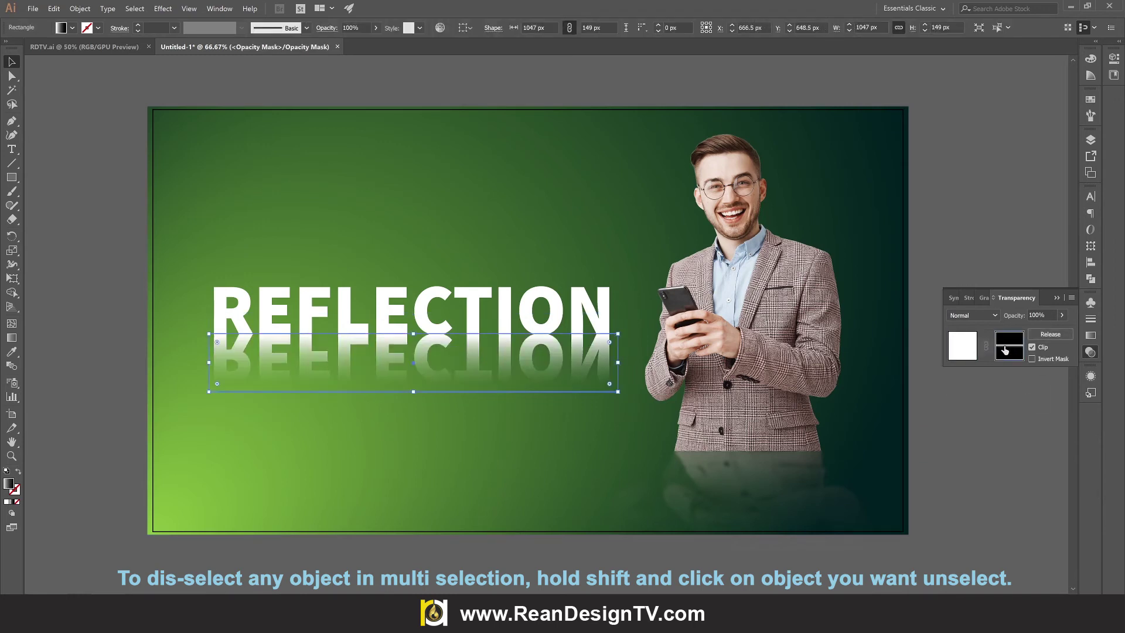
pyautogui.click(961, 352)
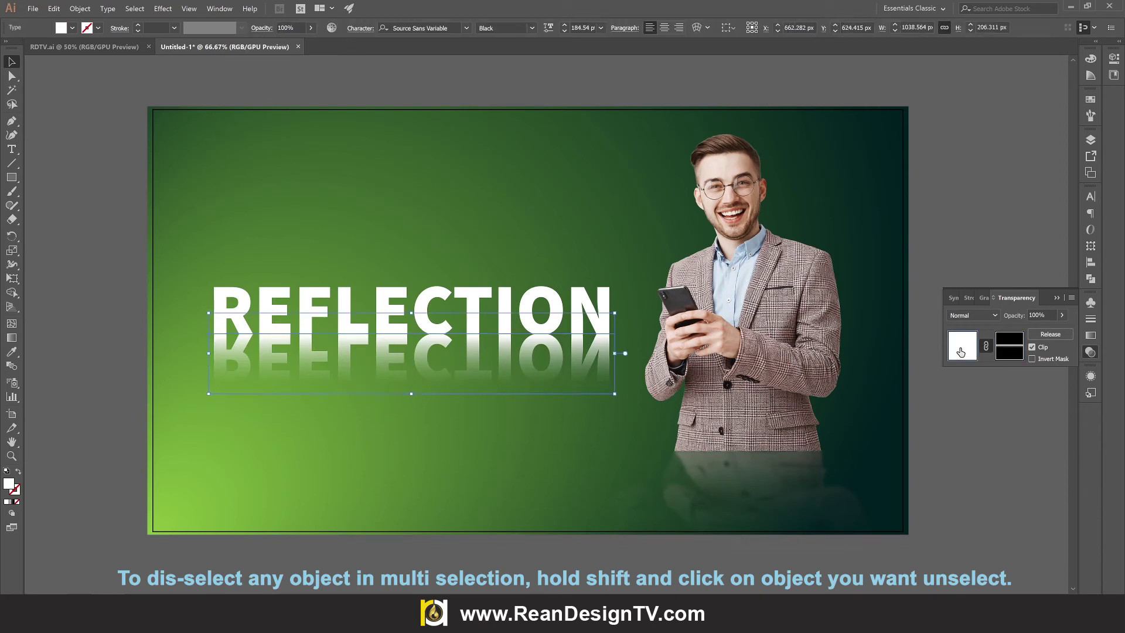
pyautogui.click(1019, 353)
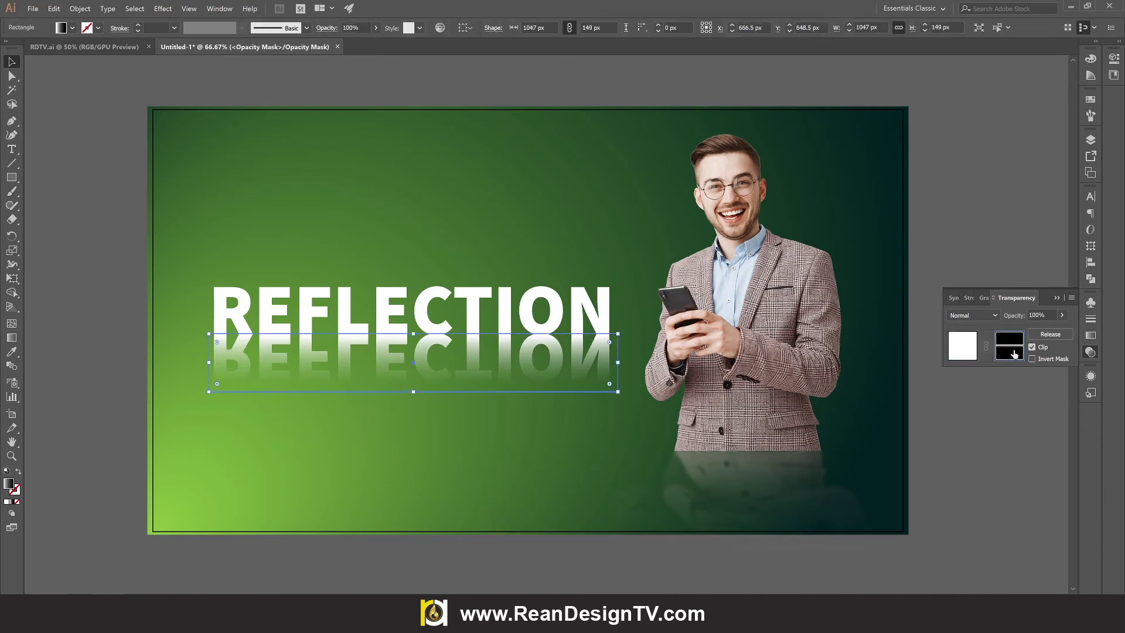
# - Shorten the mask's vertical gradient so the reflection fades just below the headline, then exit mask editing
pyautogui.press('g')
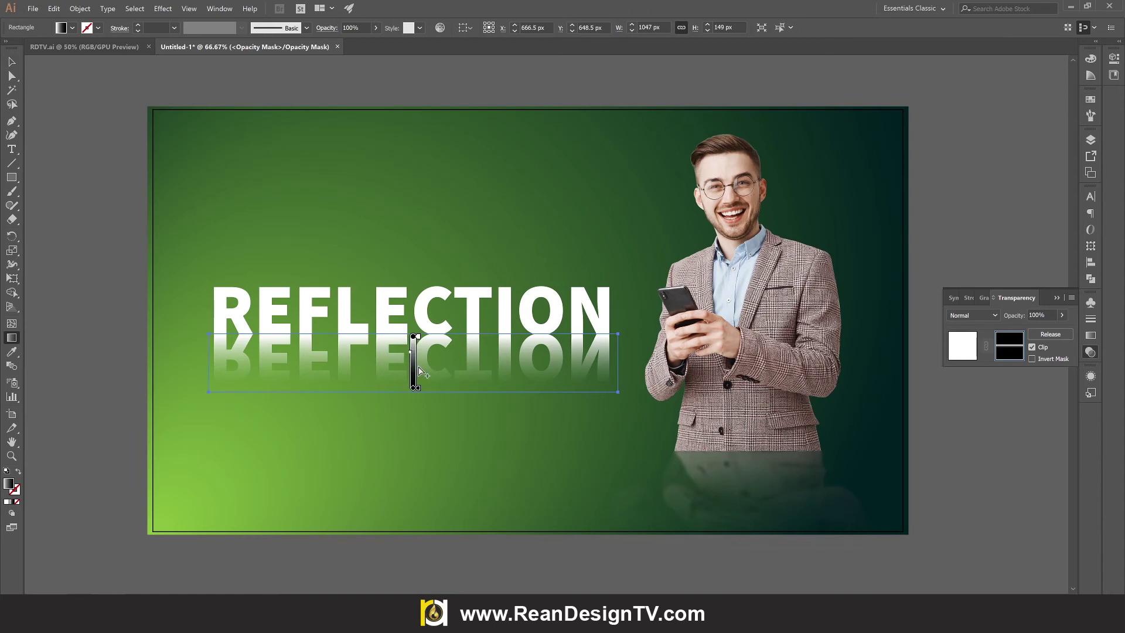
pyautogui.moveTo(414, 390); pyautogui.dragTo(414, 370)
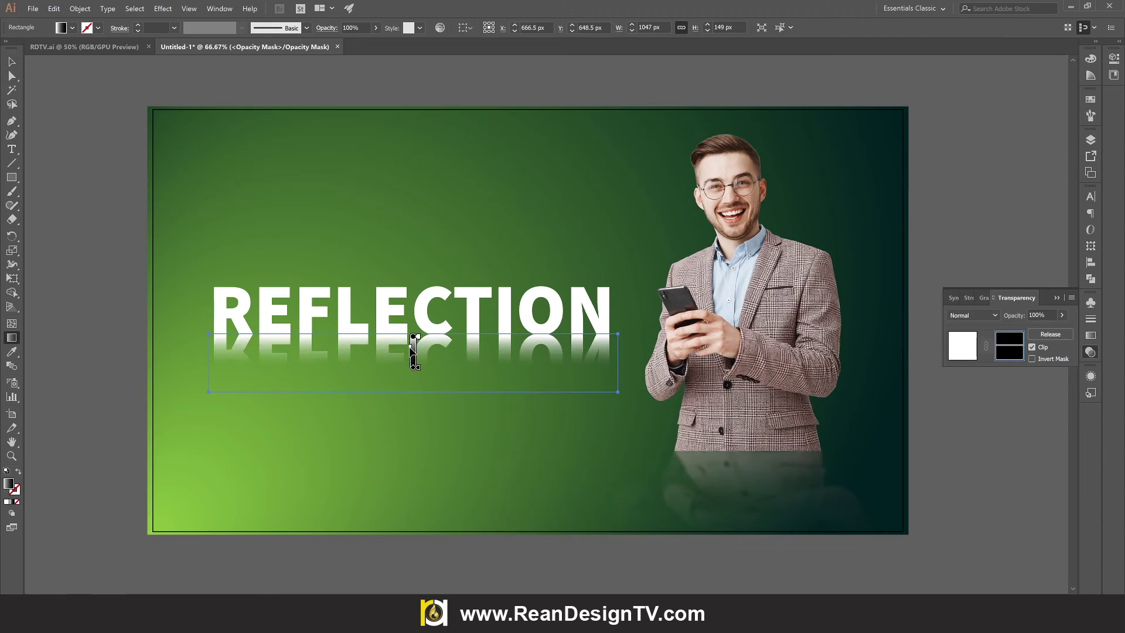
pyautogui.press('v')
pyautogui.click(167, 231)
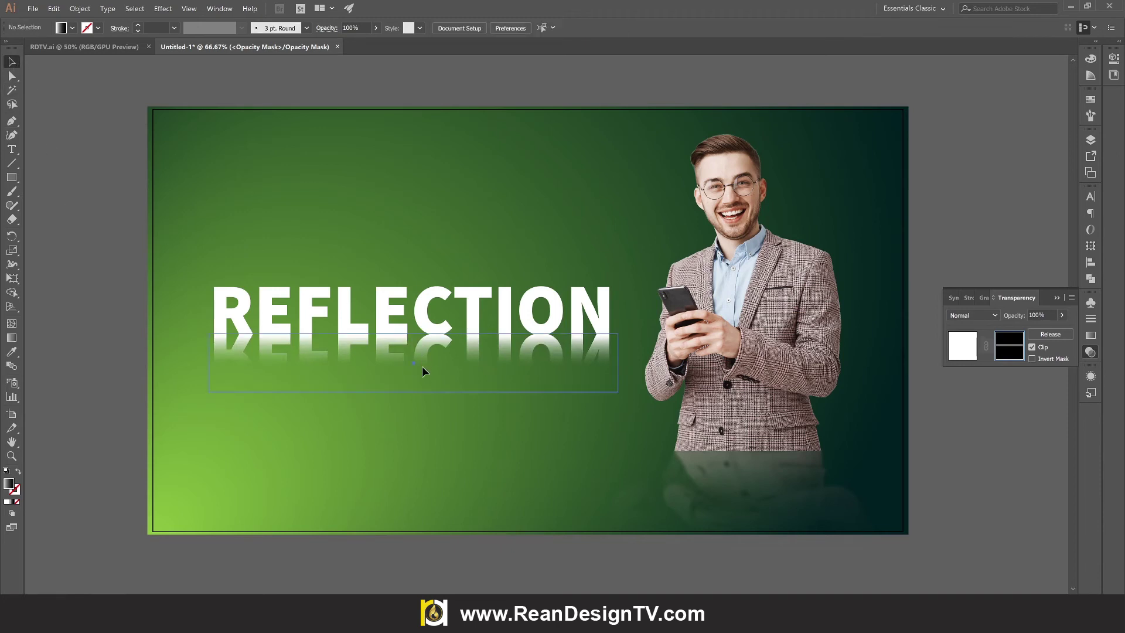
pyautogui.click(956, 350)
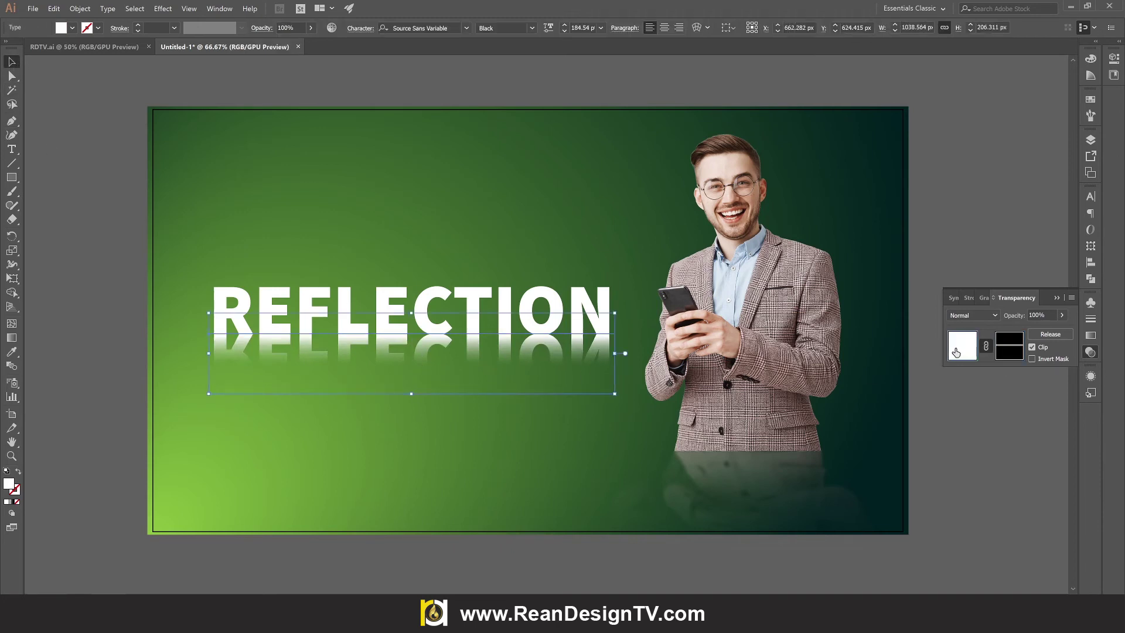
# - Apply a Gaussian Blur with a 3-pixel radius to the mirrored REFLECTION text
pyautogui.click(162, 8)
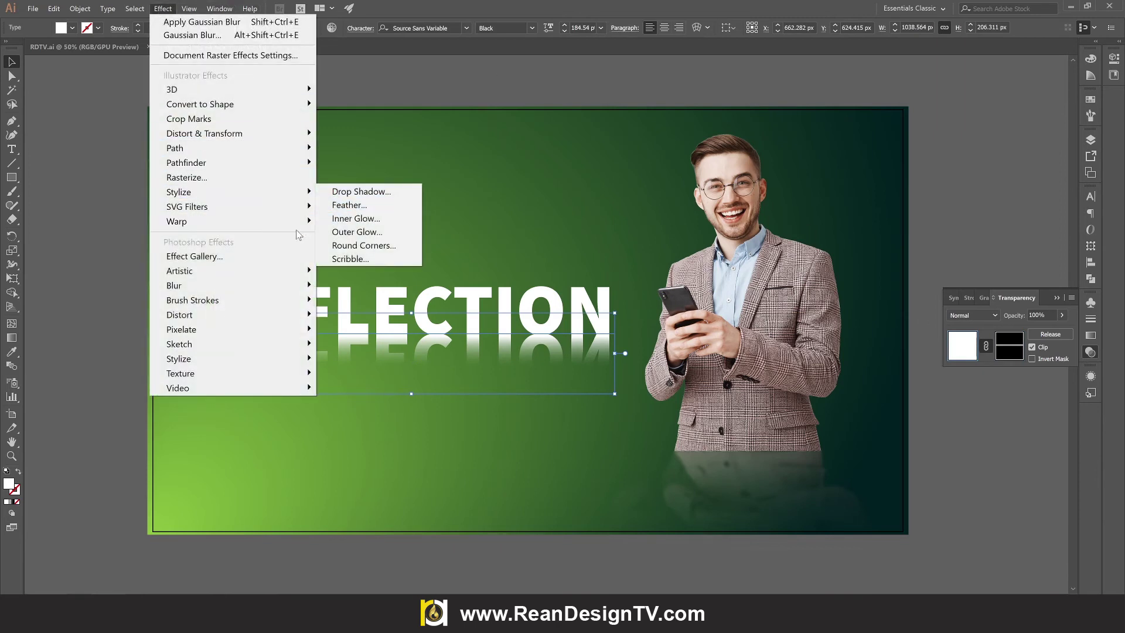
pyautogui.moveTo(174, 285)
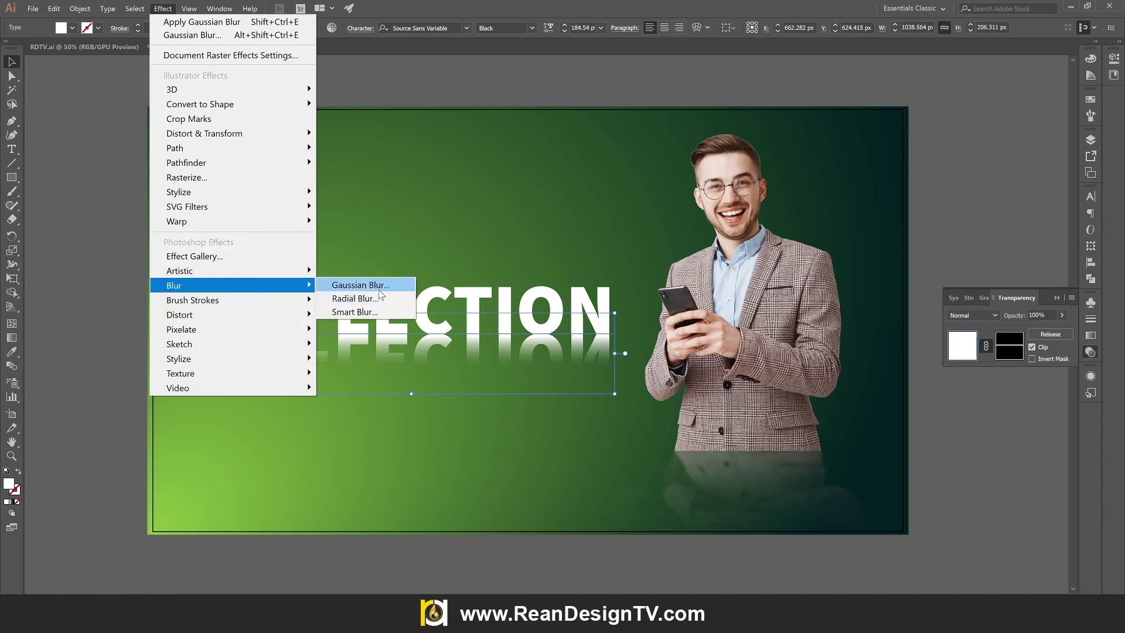
pyautogui.click(361, 284)
pyautogui.click(827, 460)
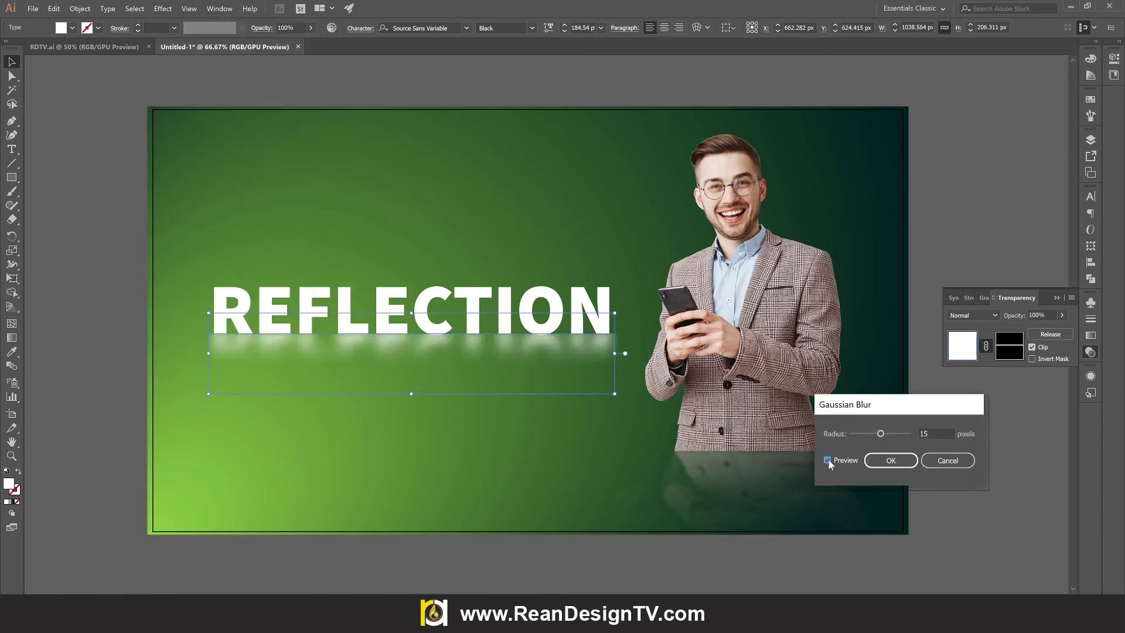
pyautogui.click(867, 434)
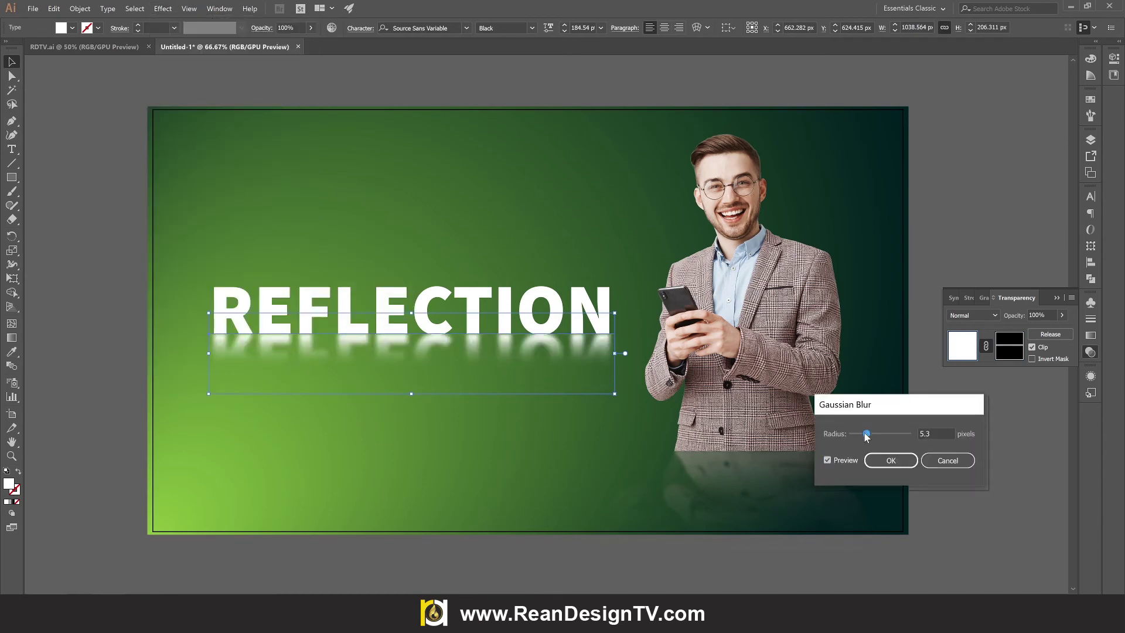
pyautogui.moveTo(863, 435); pyautogui.dragTo(862, 435)
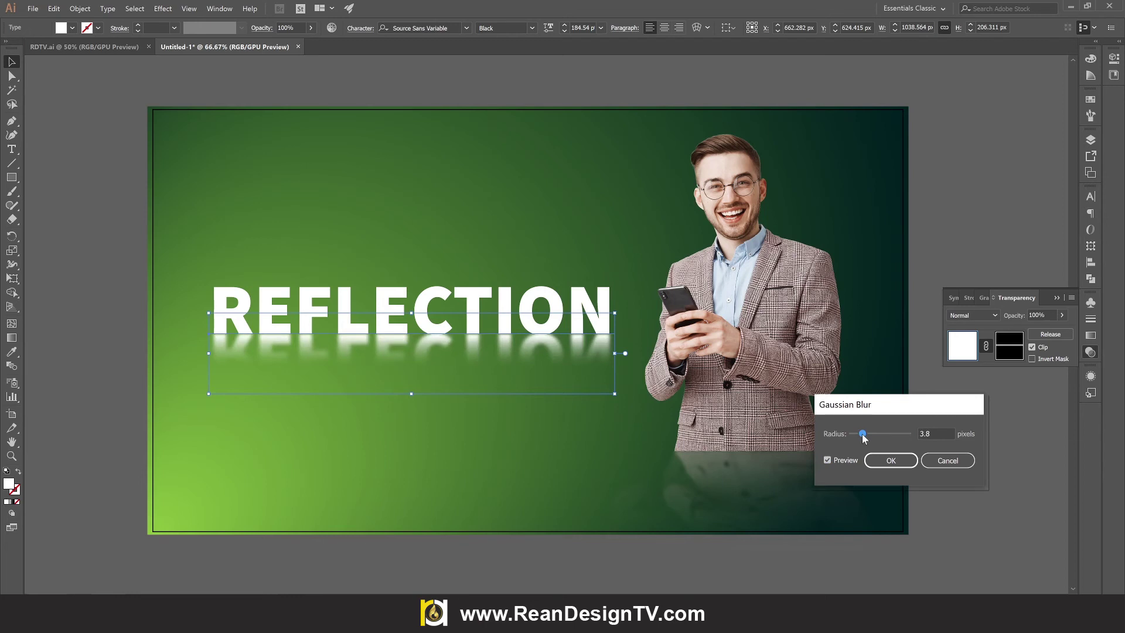
pyautogui.doubleClick(921, 434)
pyautogui.write('3')
pyautogui.click(892, 459)
# - Set the mirrored REFLECTION text to 58% opacity
pyautogui.click(972, 456)
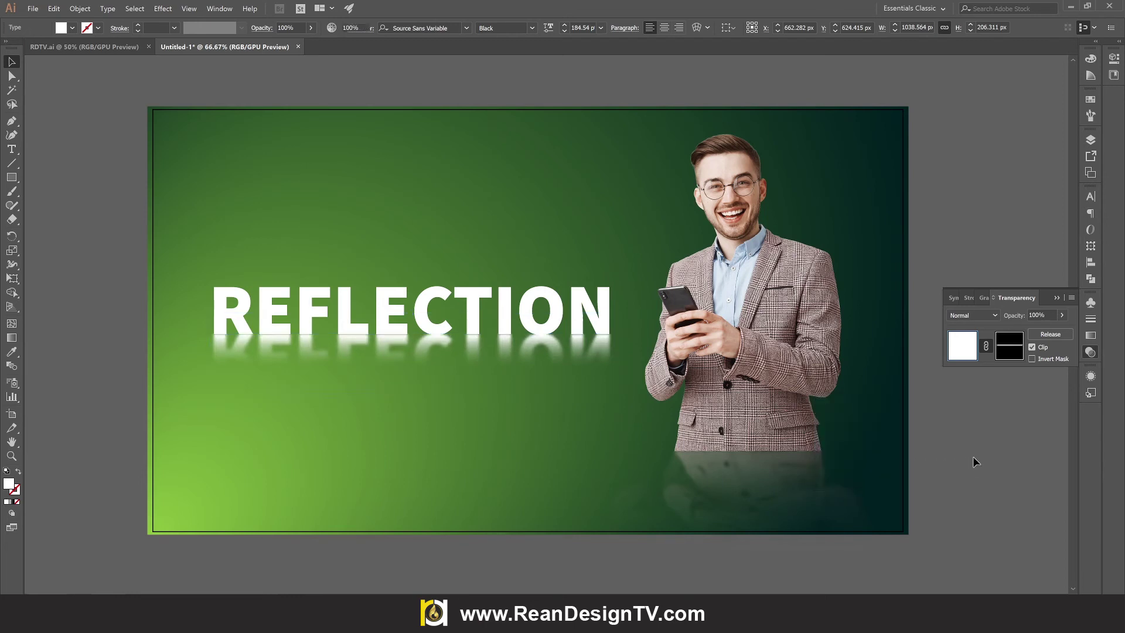
pyautogui.click(426, 351)
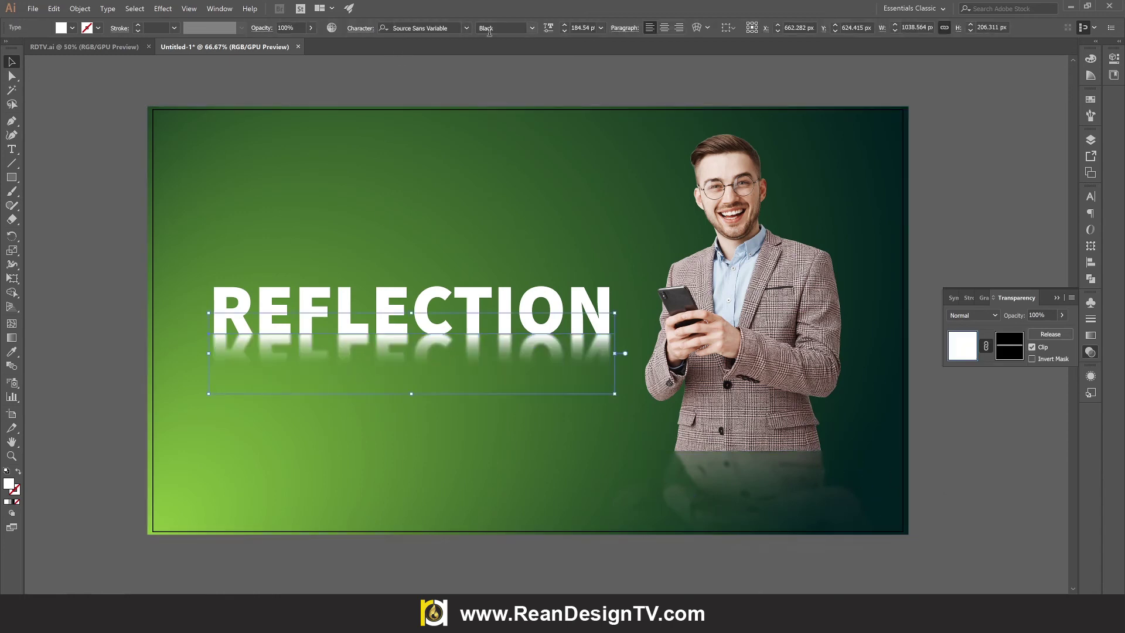
pyautogui.click(604, 27)
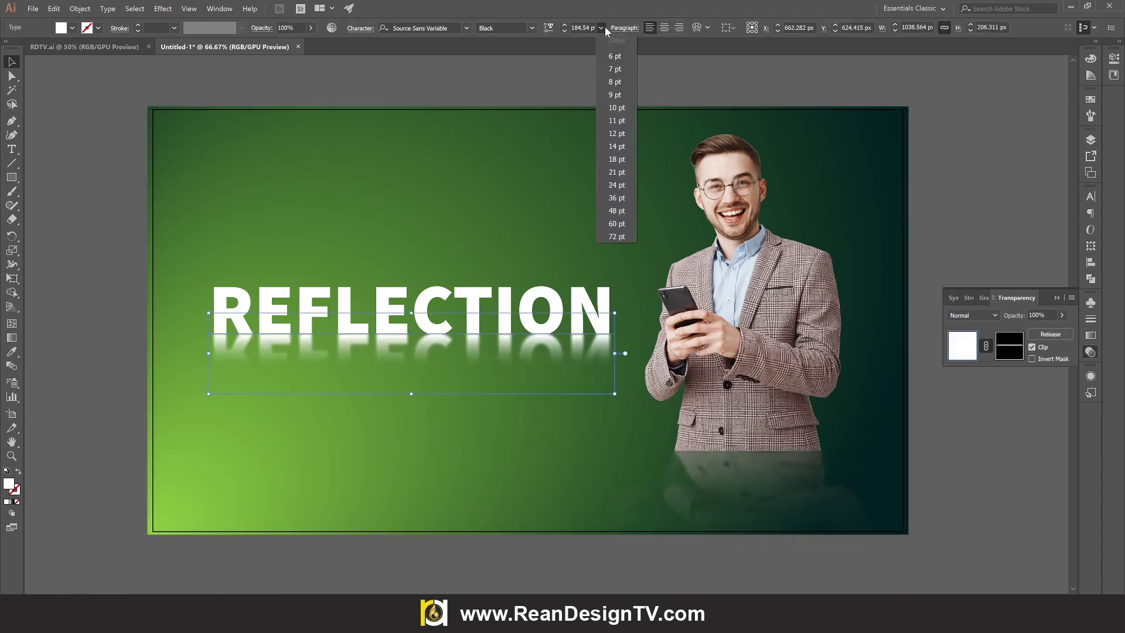
pyautogui.click(310, 28)
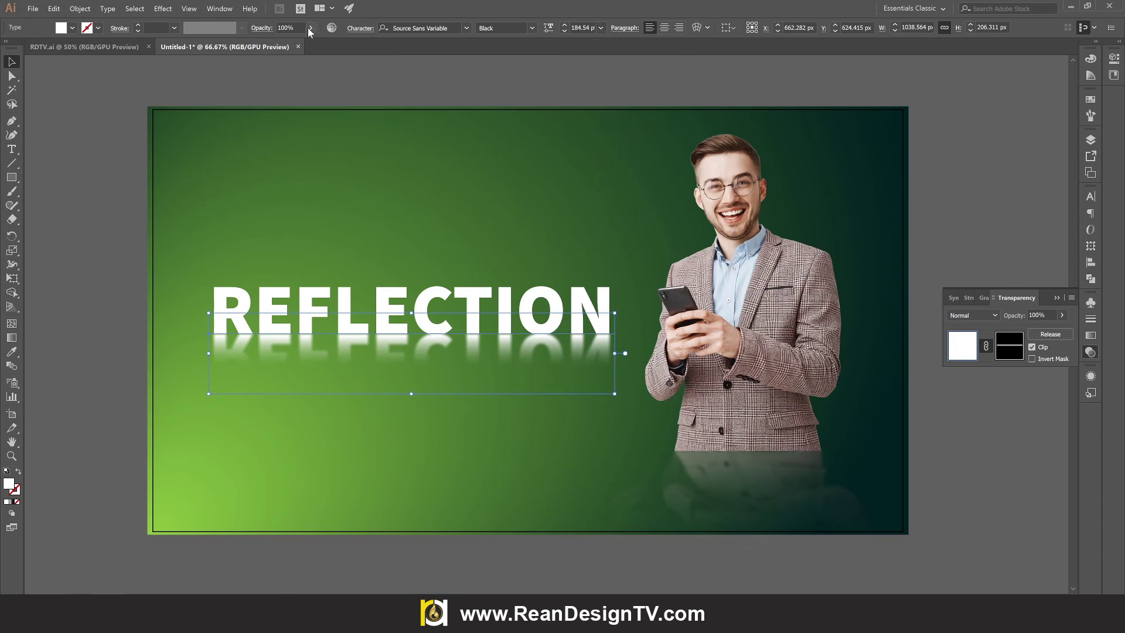
pyautogui.click(371, 73)
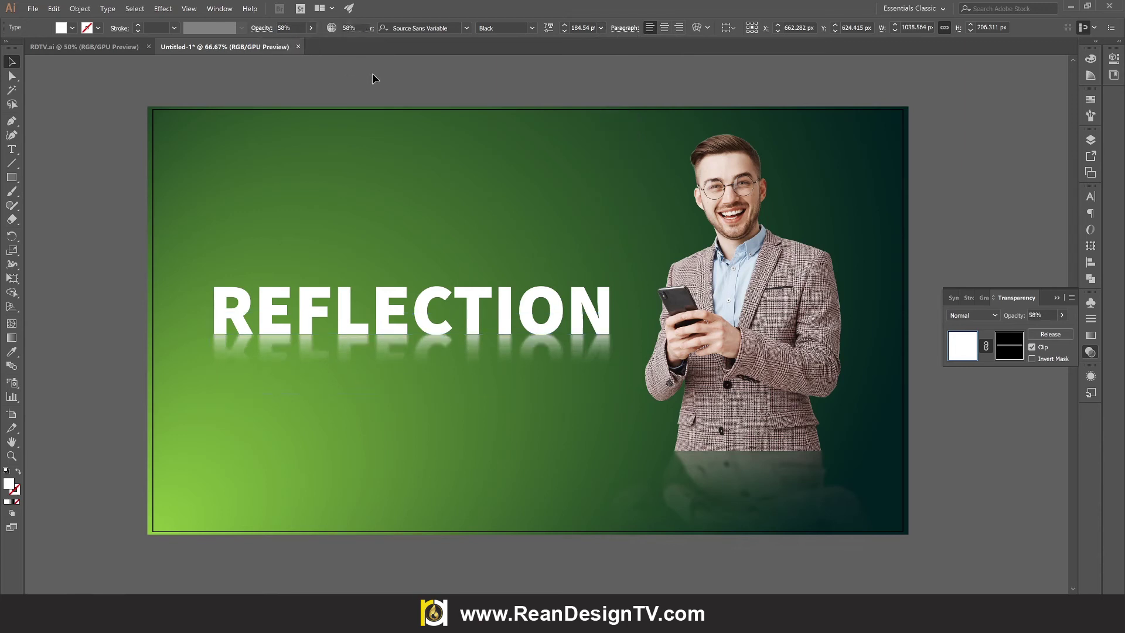
pyautogui.click(485, 356)
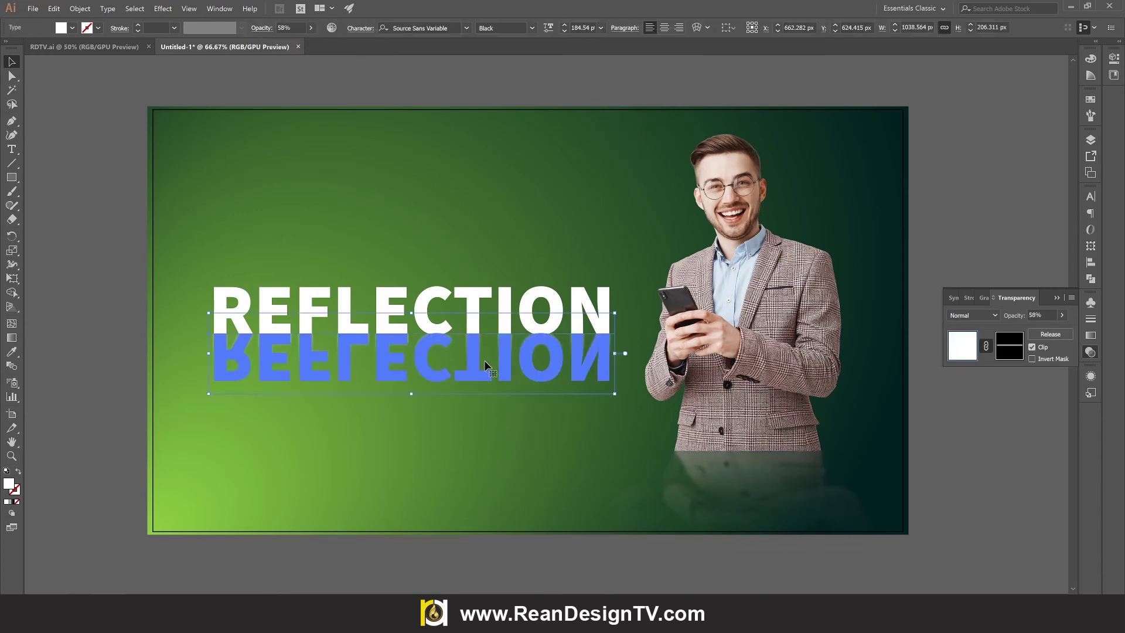
pyautogui.click(14, 279)
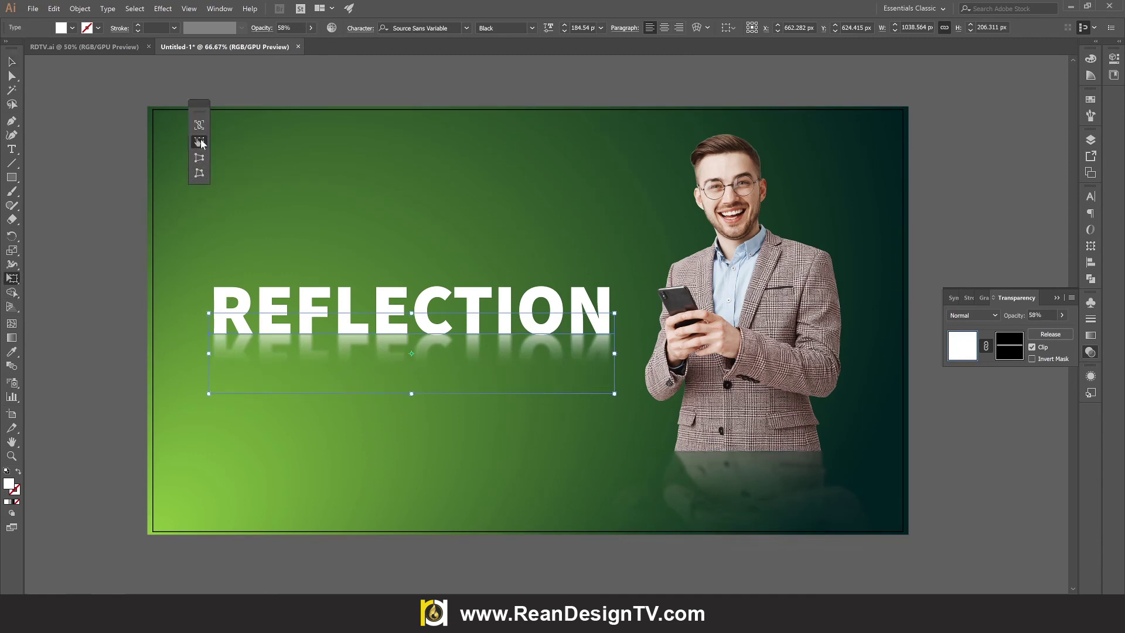
pyautogui.moveTo(411, 396); pyautogui.dragTo(372, 408)
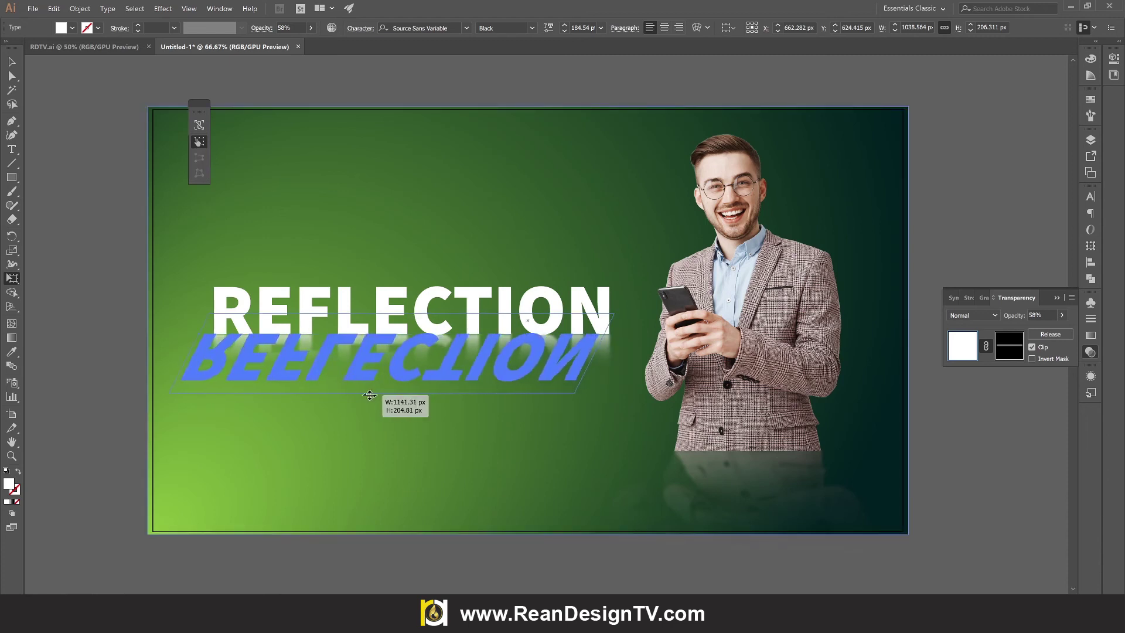
pyautogui.click(11, 62)
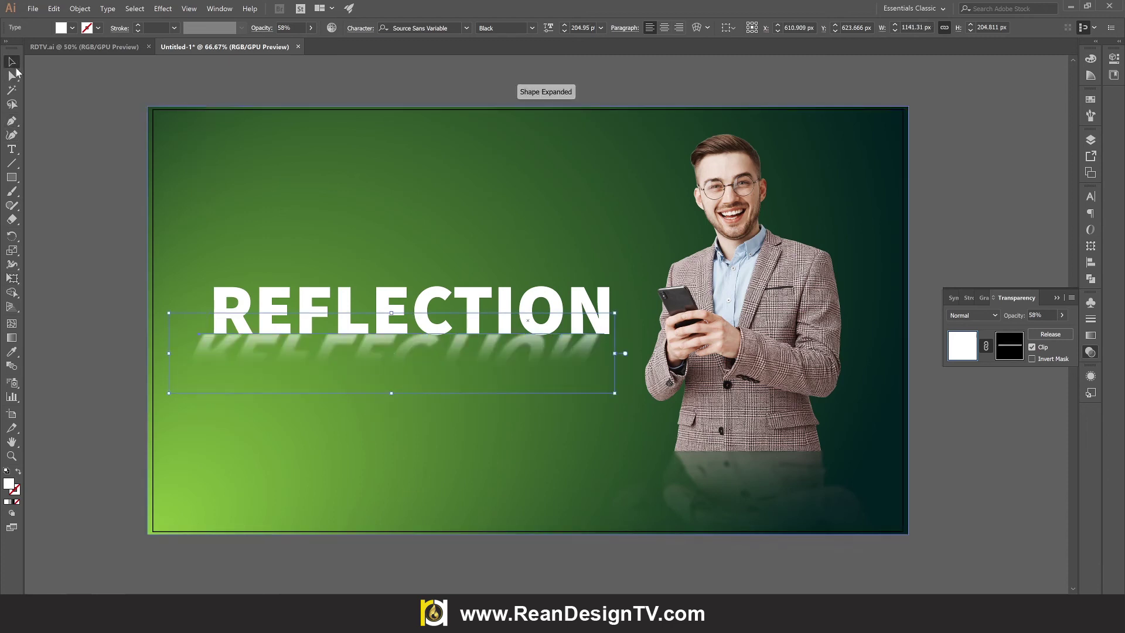
pyautogui.click(310, 410)
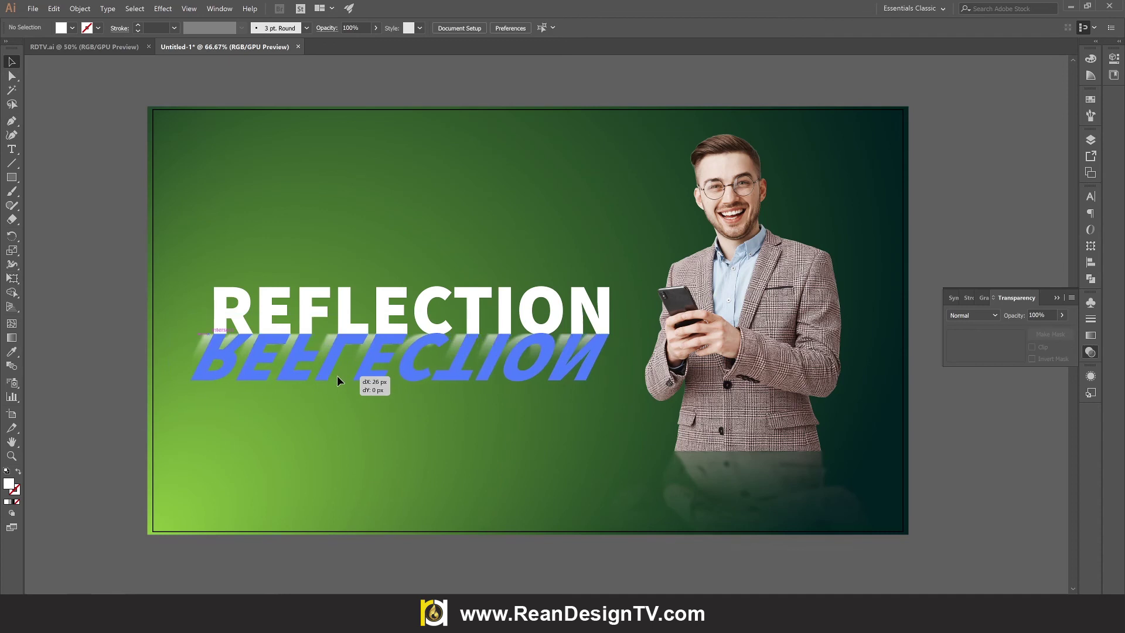
pyautogui.click(101, 358)
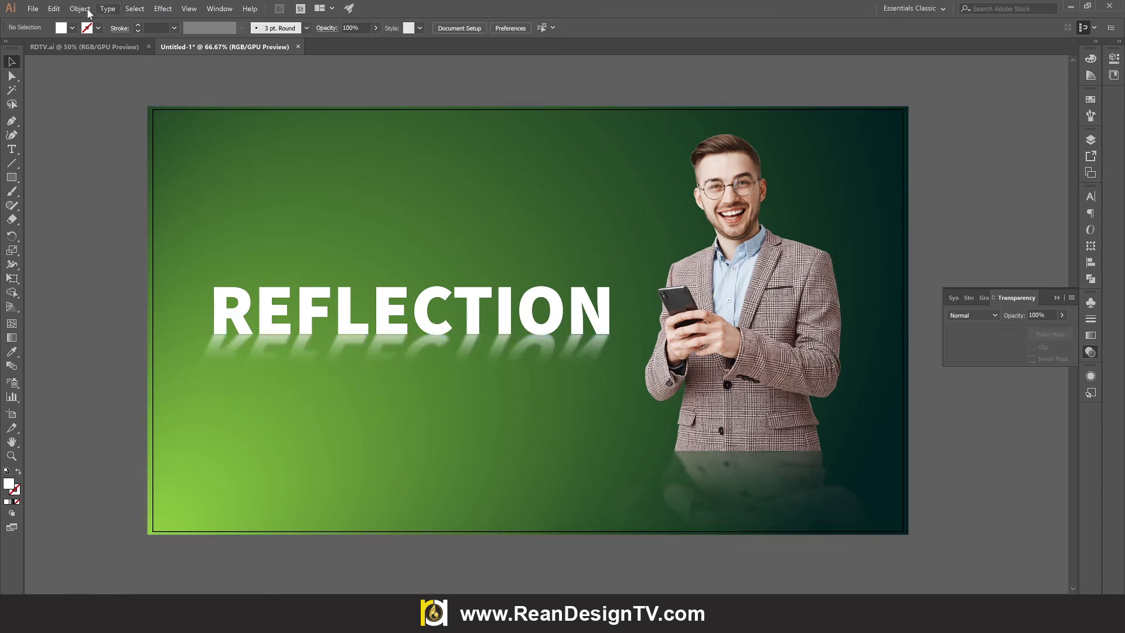
pyautogui.click(54, 10)
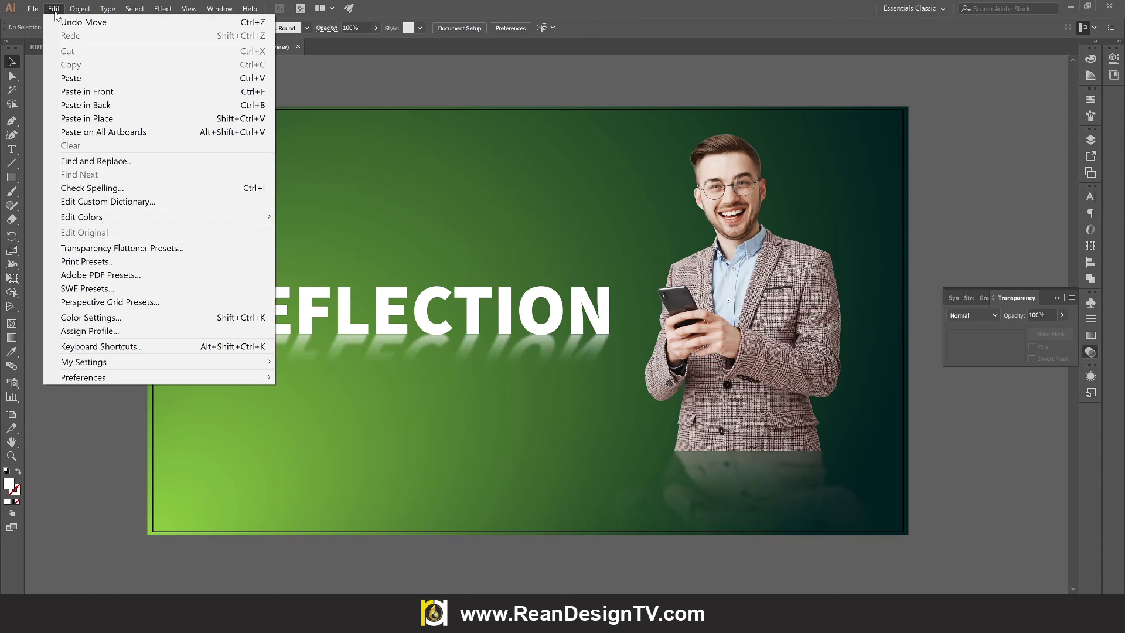
pyautogui.click(92, 23)
pyautogui.click(54, 9)
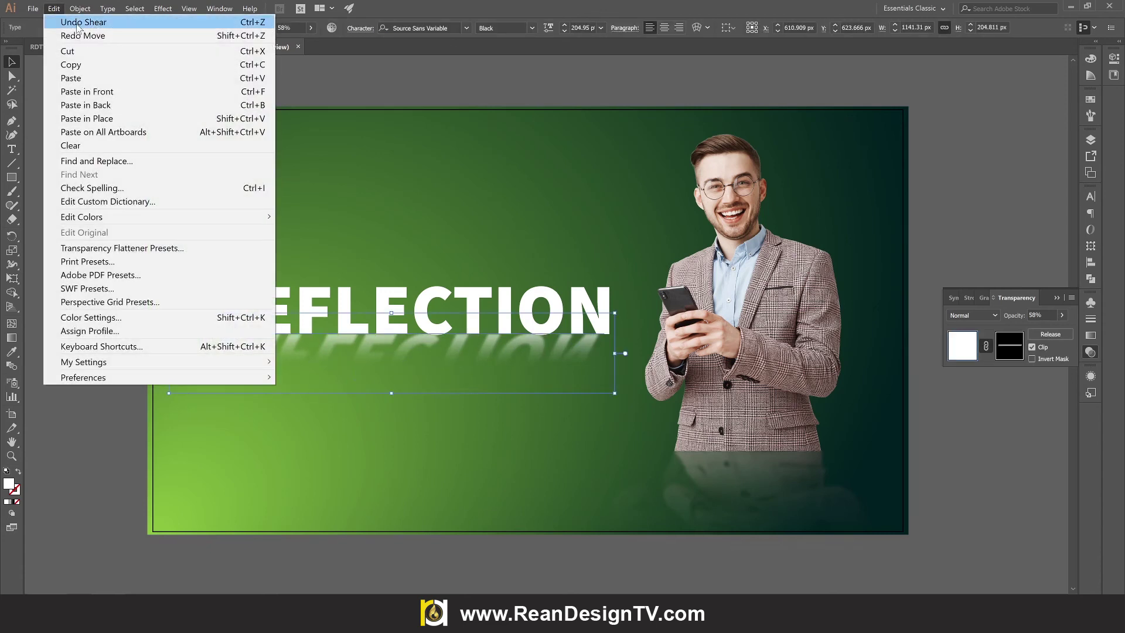
pyautogui.click(110, 25)
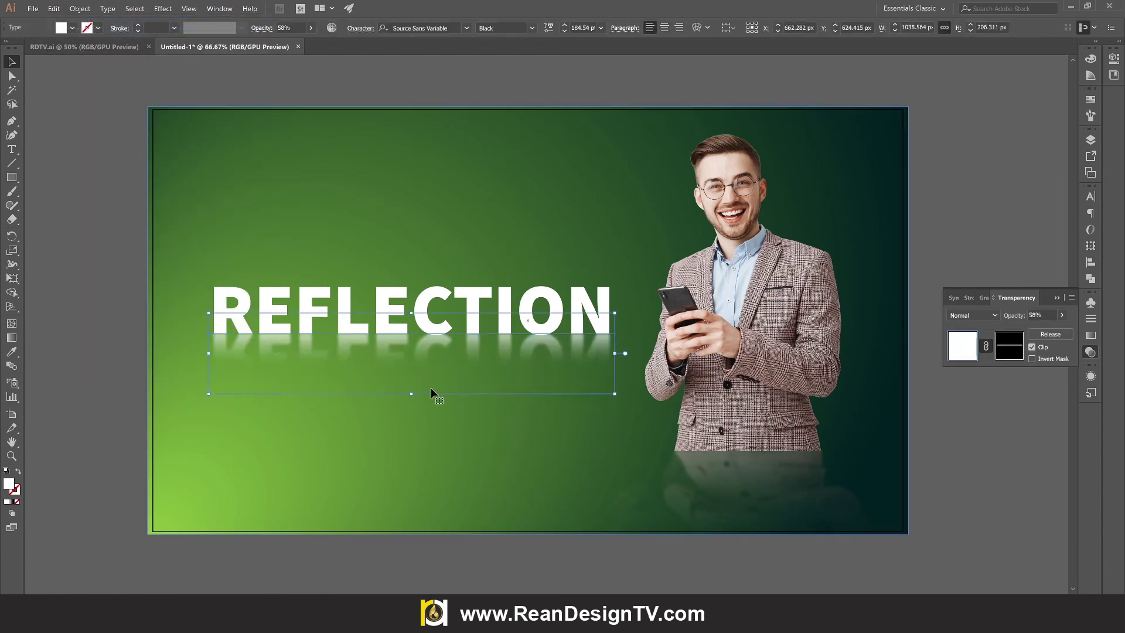
# - Convert the mirrored REFLECTION text into outlines
pyautogui.click(964, 352)
pyautogui.rightClick(303, 326)
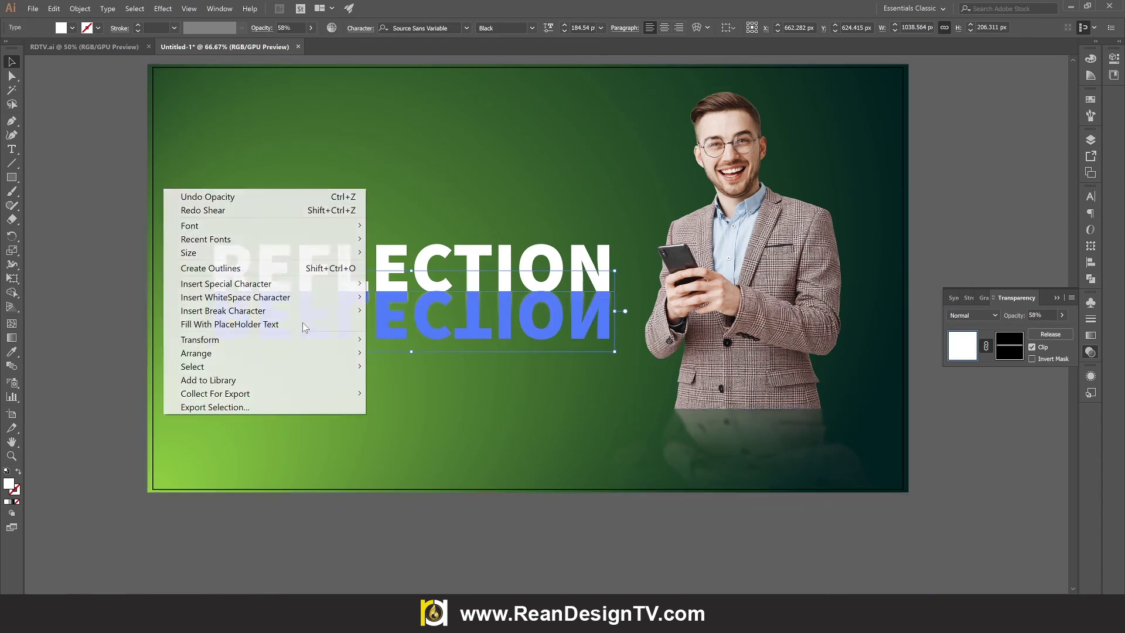
pyautogui.click(240, 269)
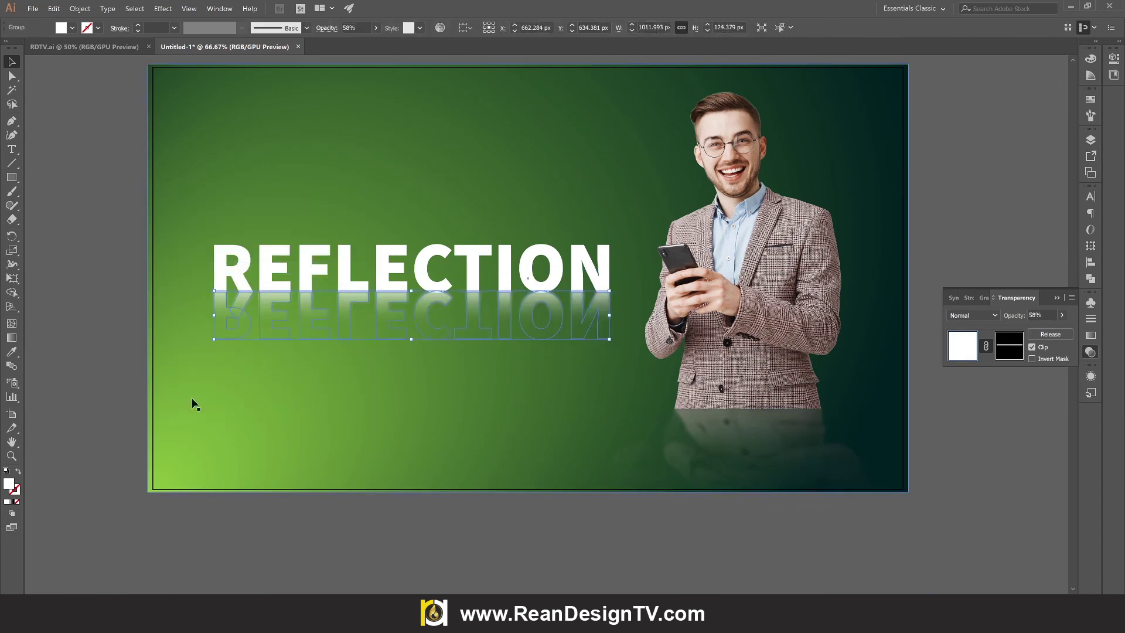
# - Free Distort the outlined reflection, pulling both bottom corners outward into perspective
pyautogui.click(114, 324)
pyautogui.click(358, 314)
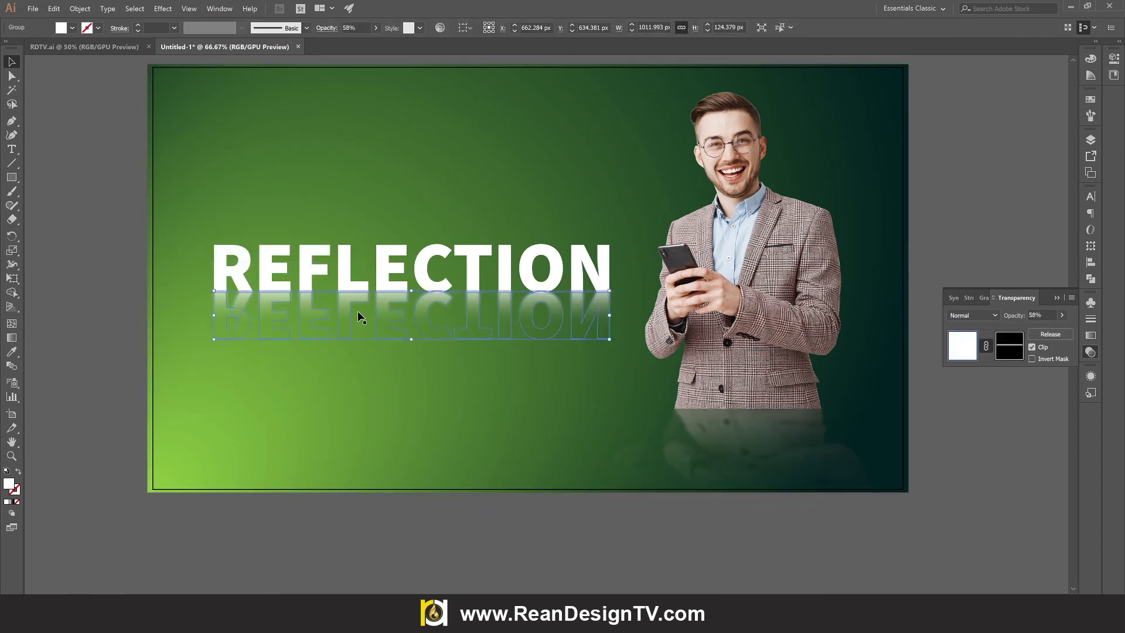
pyautogui.click(18, 278)
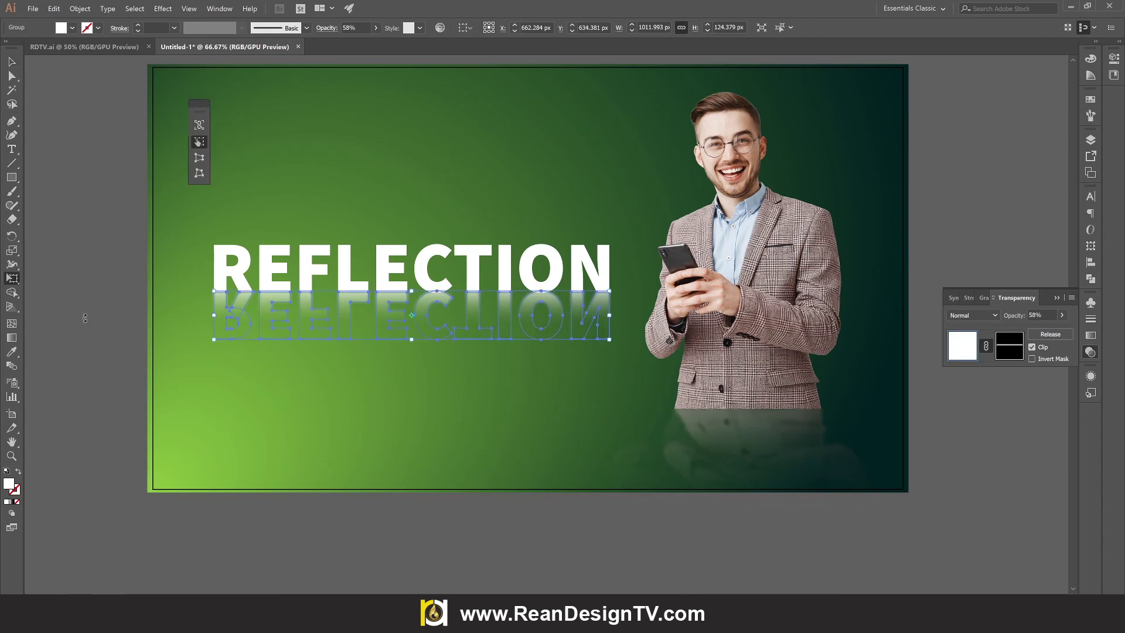
pyautogui.click(199, 172)
pyautogui.moveTo(213, 340); pyautogui.dragTo(187, 338)
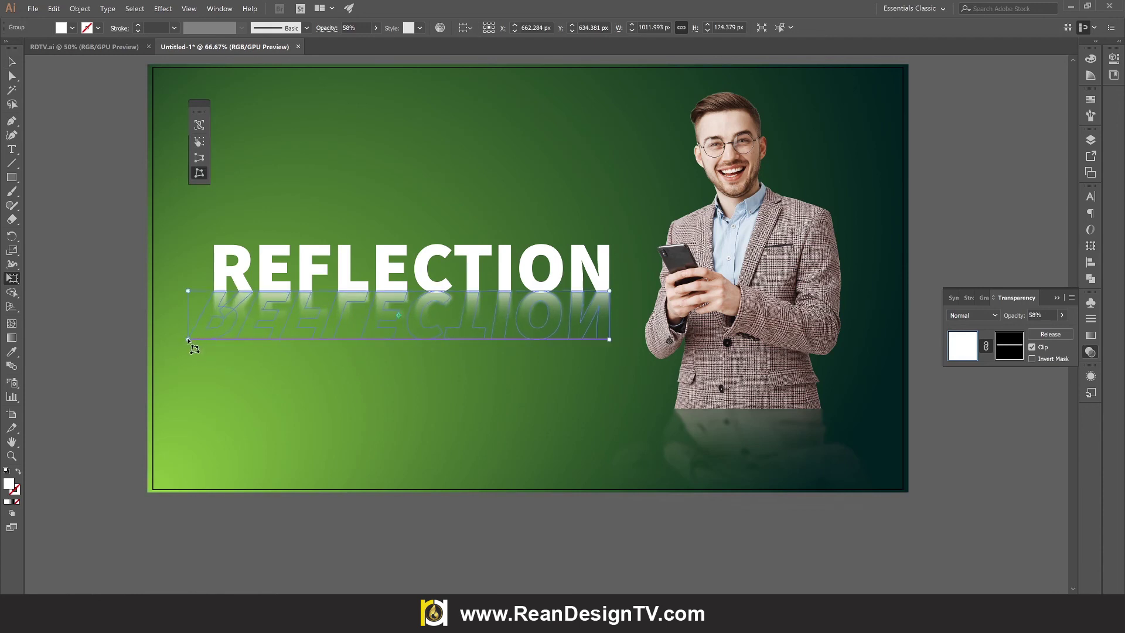
pyautogui.moveTo(609, 338); pyautogui.dragTo(637, 338)
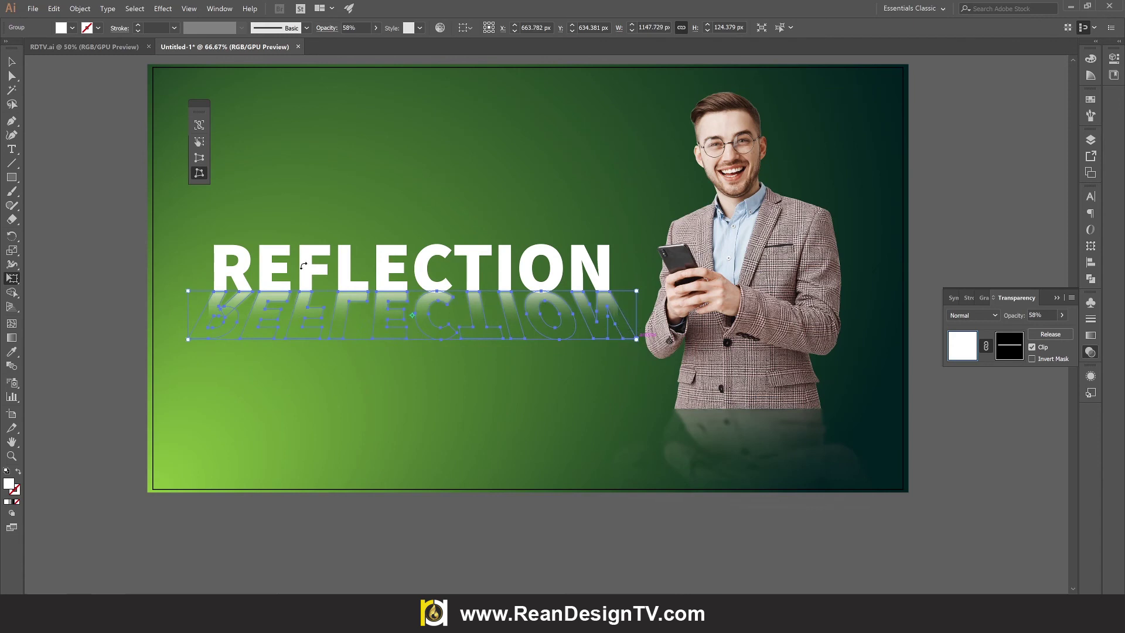
pyautogui.click(12, 61)
pyautogui.click(48, 127)
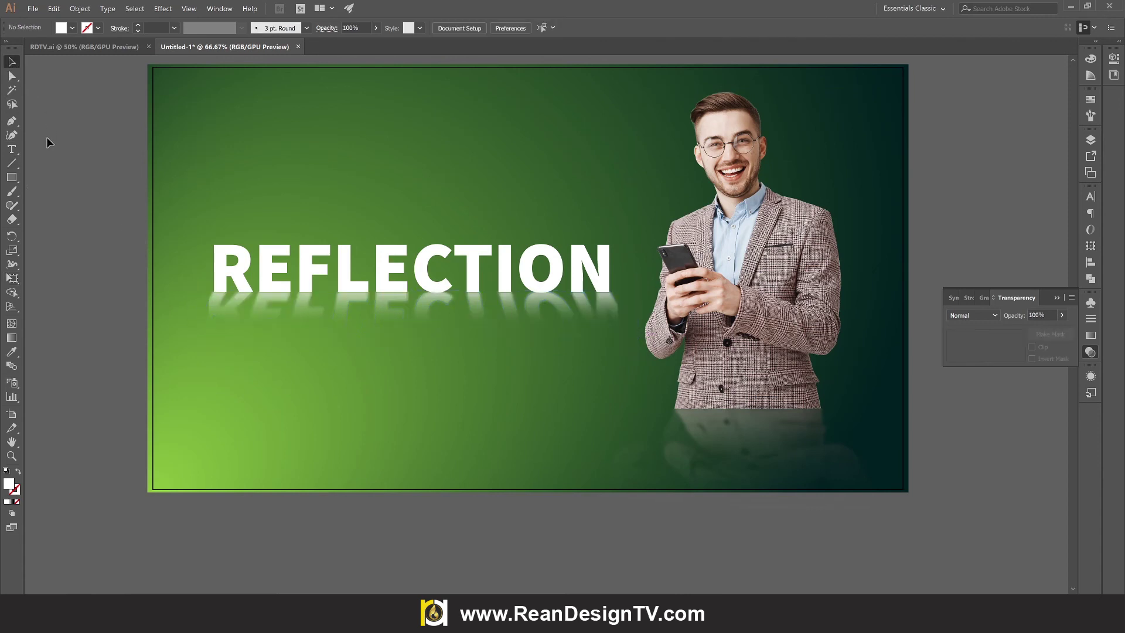
# - In the reflection's opacity mask, drag the rectangle's bottom-left and bottom-right anchors outward
pyautogui.click(314, 333)
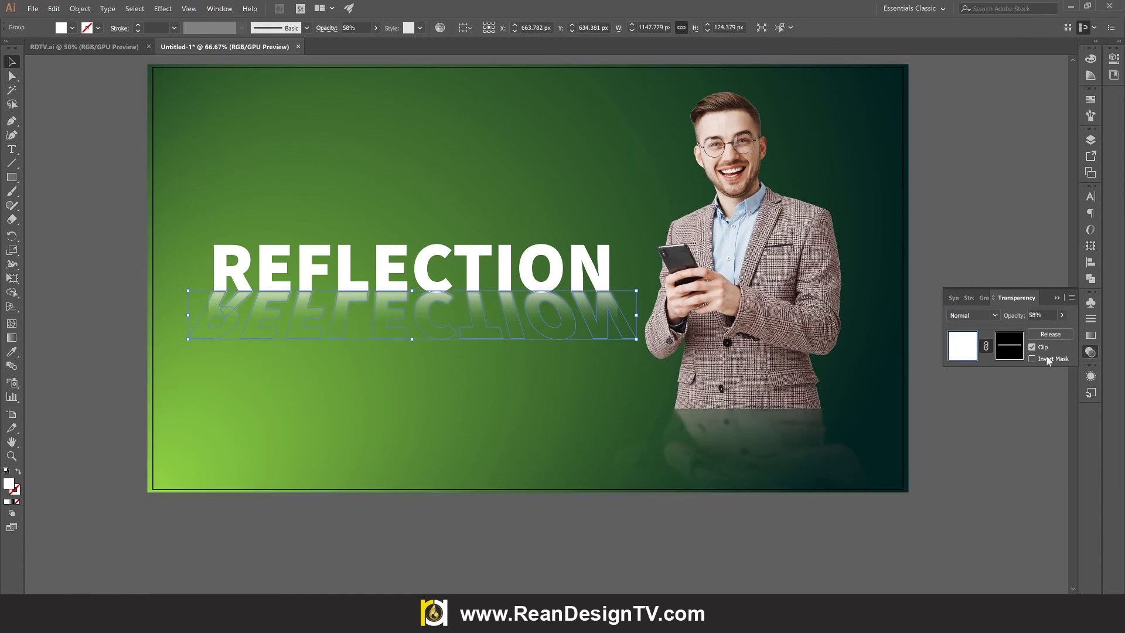
pyautogui.click(1009, 342)
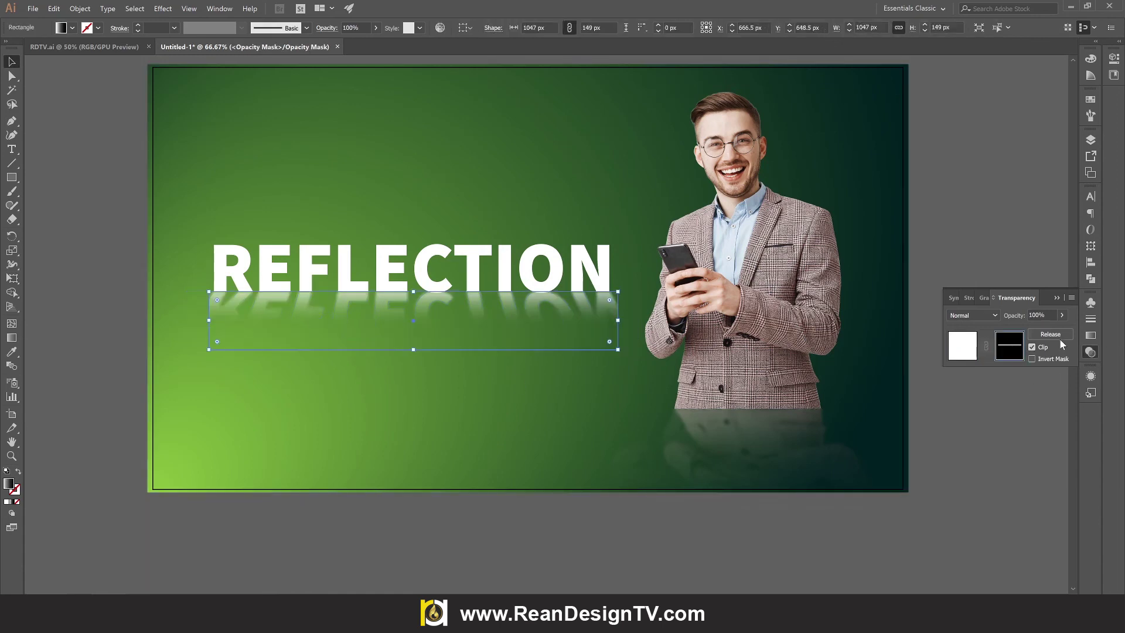
pyautogui.click(12, 76)
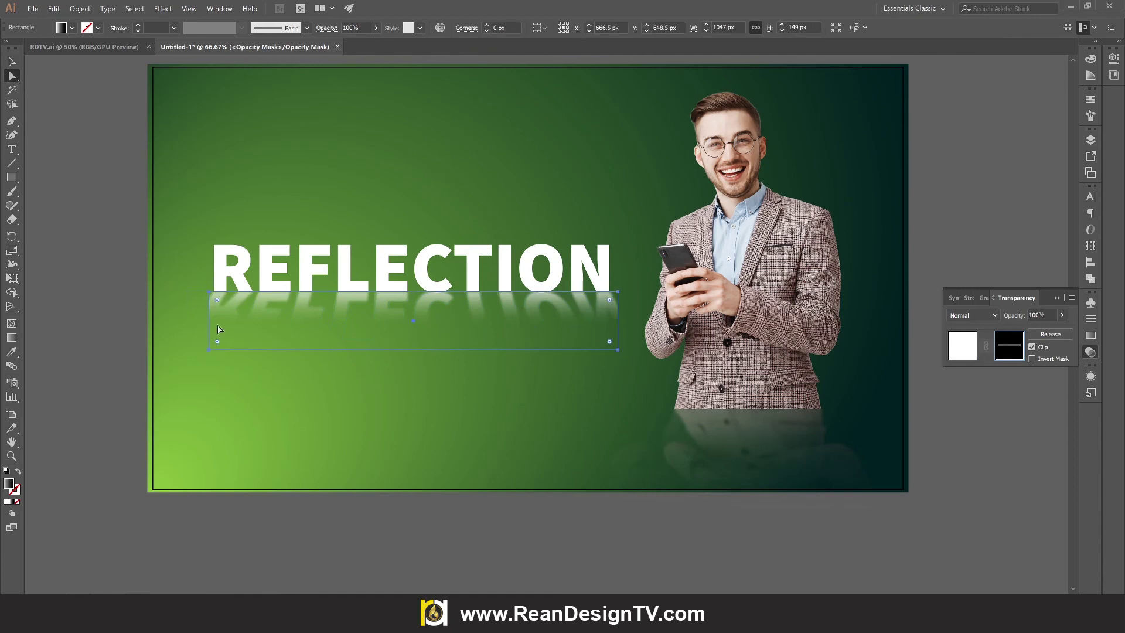
pyautogui.moveTo(210, 350); pyautogui.dragTo(161, 350)
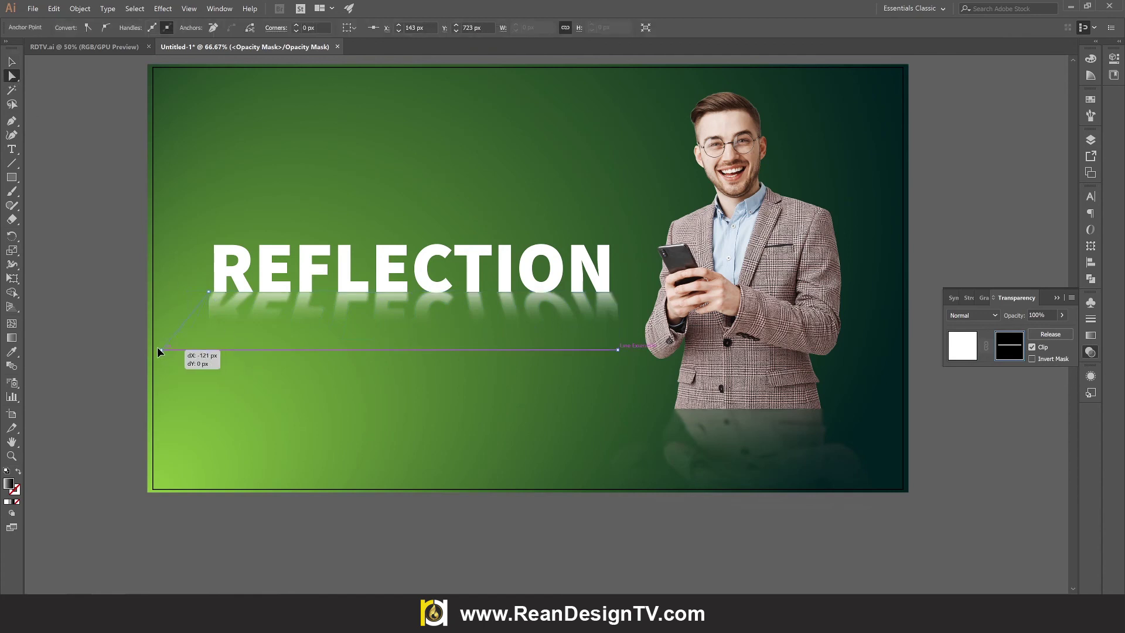
pyautogui.moveTo(618, 349); pyautogui.dragTo(660, 349)
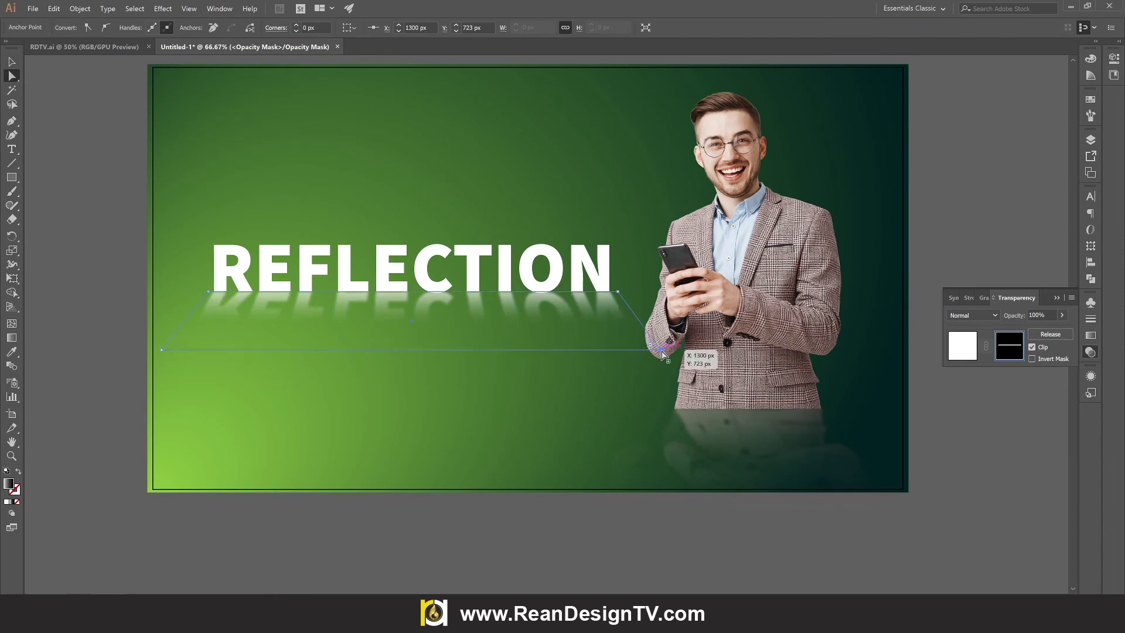
pyautogui.click(11, 61)
pyautogui.click(117, 220)
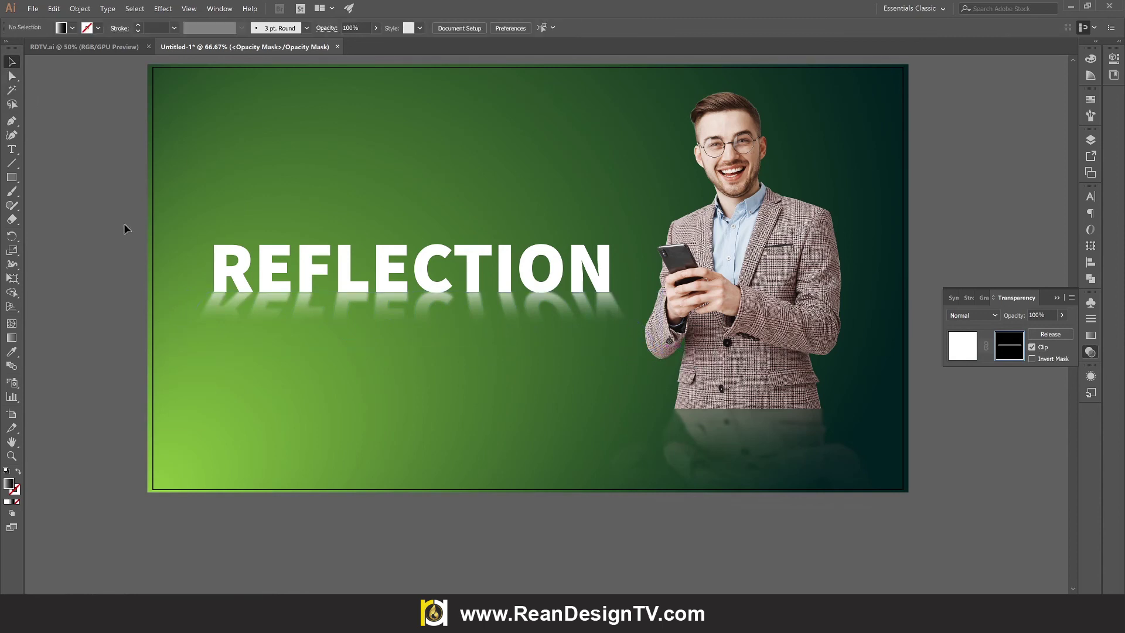
pyautogui.scroll(-2, 482, 511)
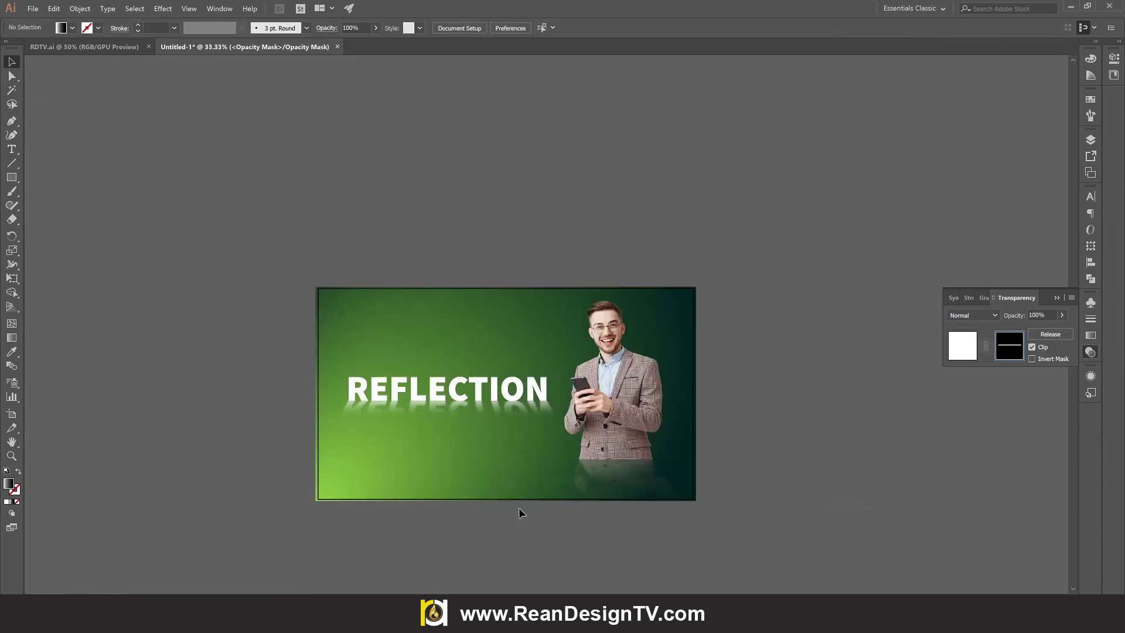
pyautogui.scroll(1, 527, 495)
pyautogui.scroll(-1, 645, 381)
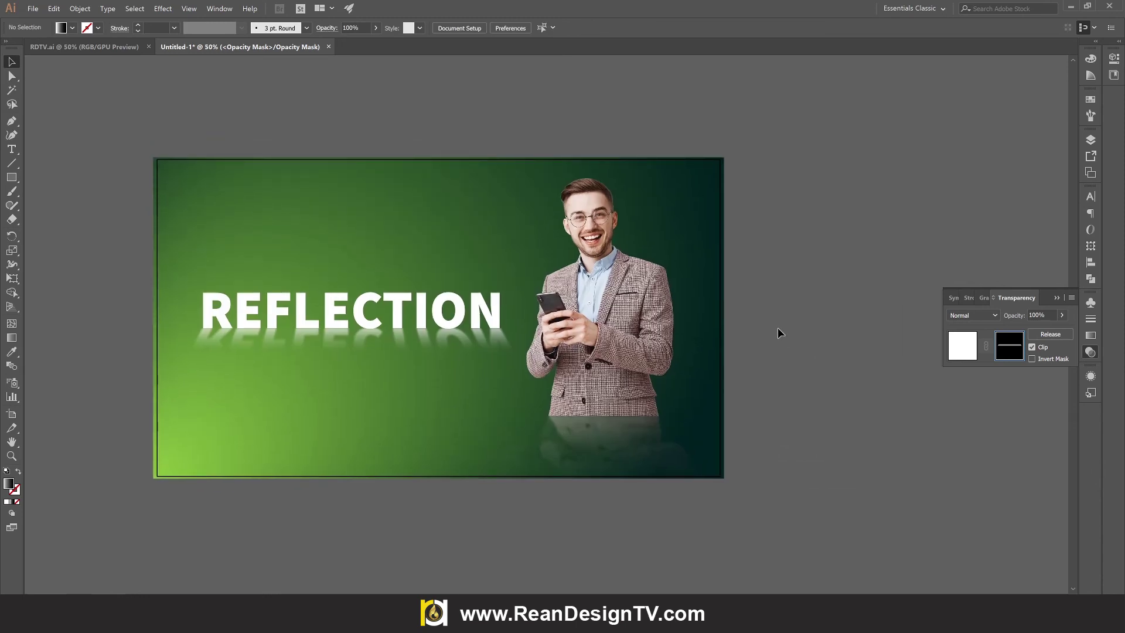